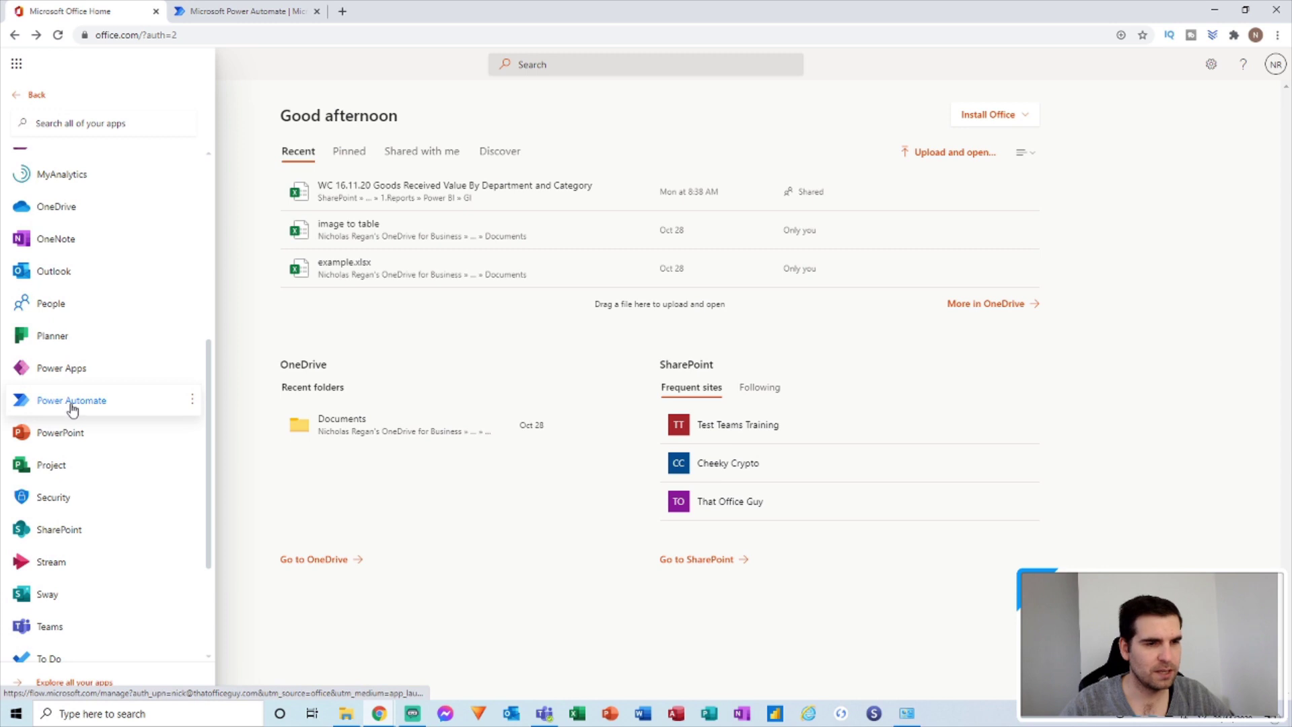
Go to the Power Automate tab and open the Create page for a new flow.
{"action": "left_click", "coordinate": [256, 12]}
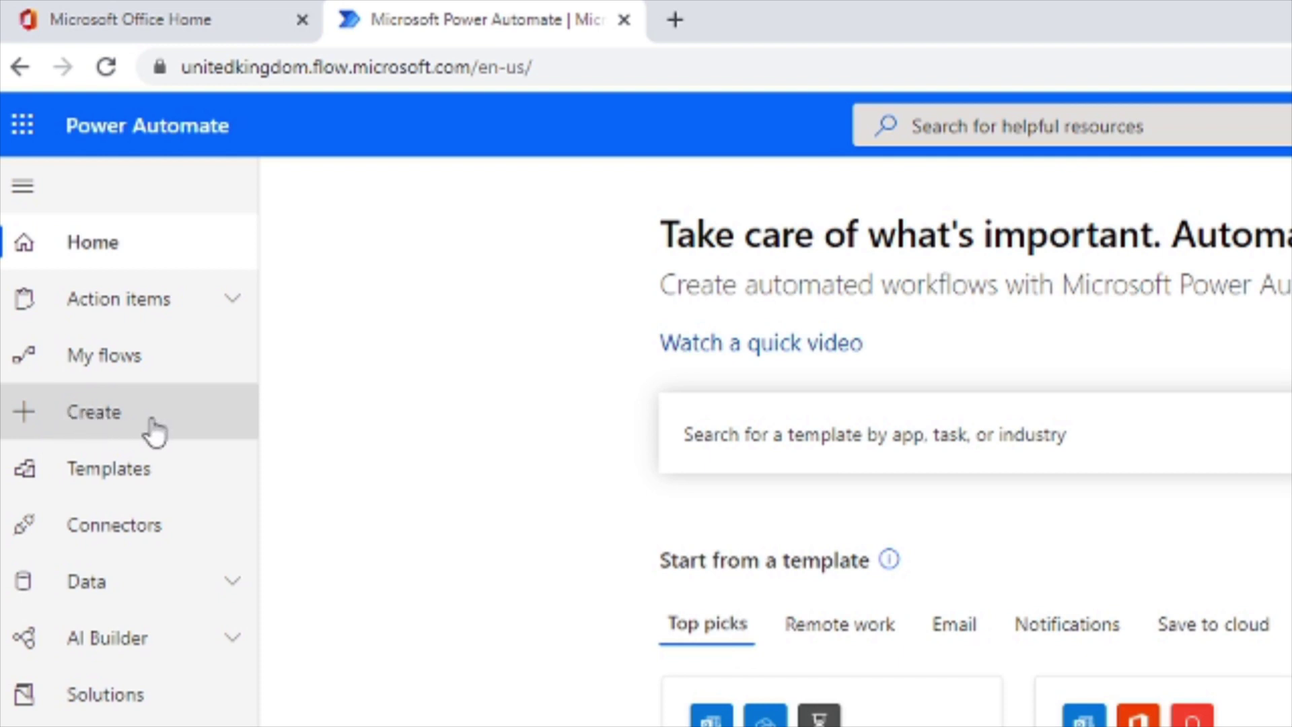
{"action": "left_click", "coordinate": [133, 423]}
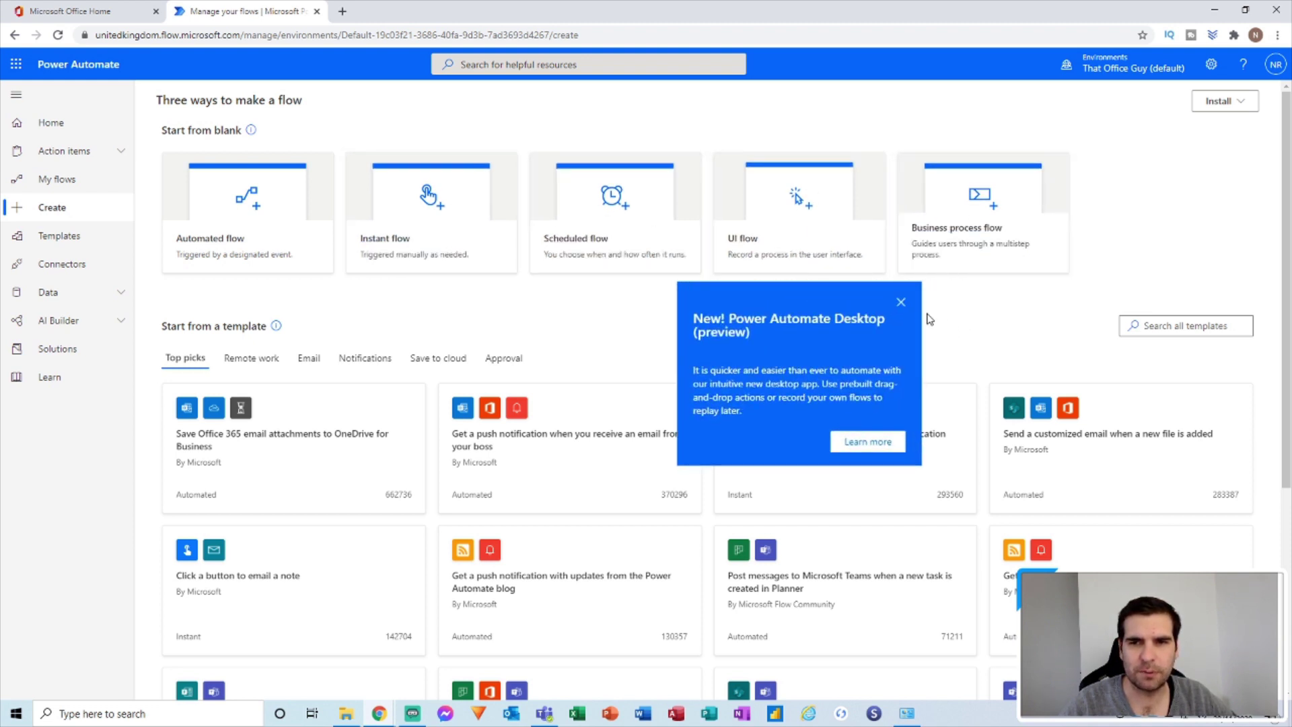
Dismiss the Power Automate Desktop callout and choose the Scheduled flow type.
{"action": "left_click", "coordinate": [900, 303]}
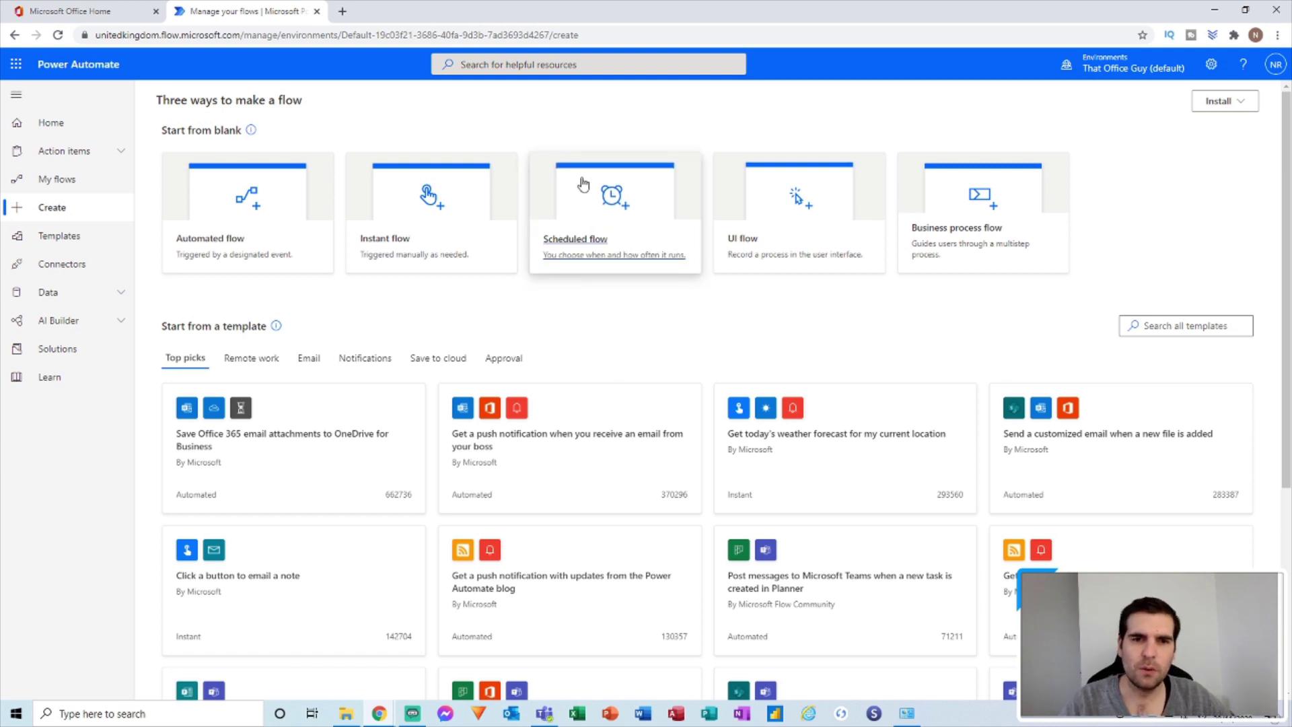
{"action": "left_click", "coordinate": [605, 216]}
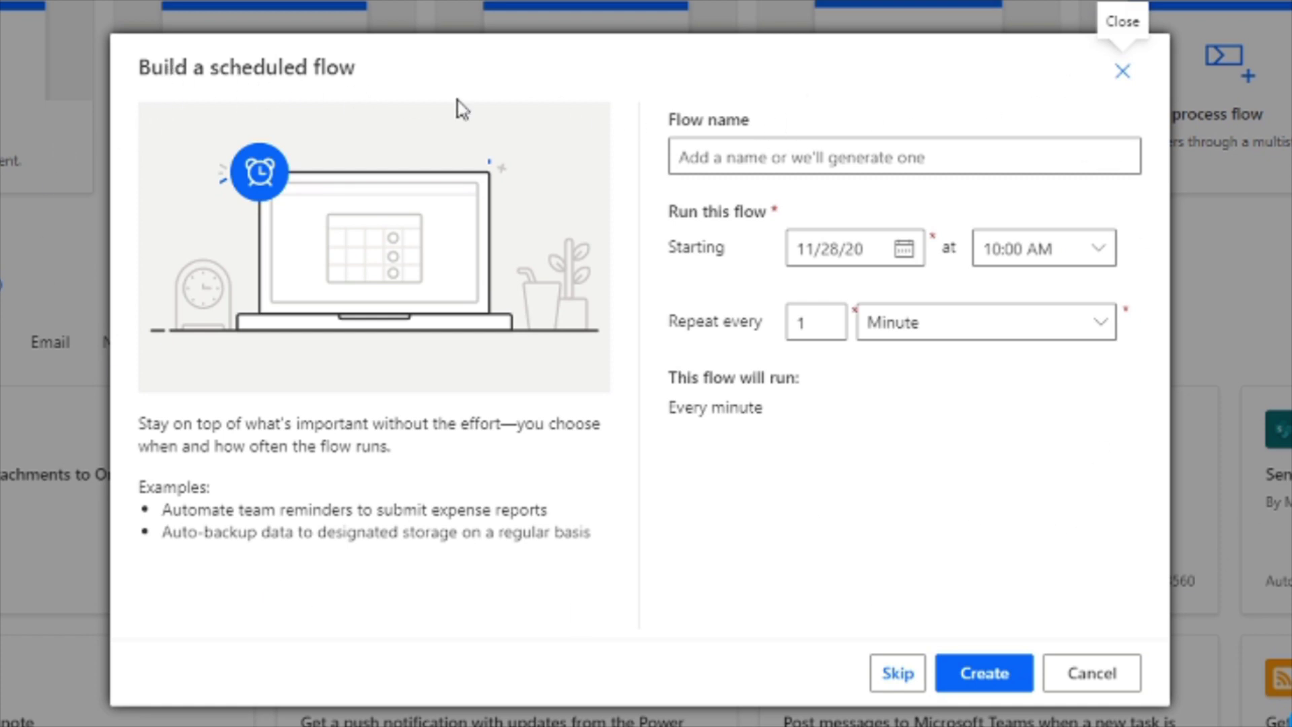
Name the flow 'Test Planner Task' and set its start to 11/30/20 at 09:00 AM.
{"action": "left_click", "coordinate": [754, 166]}
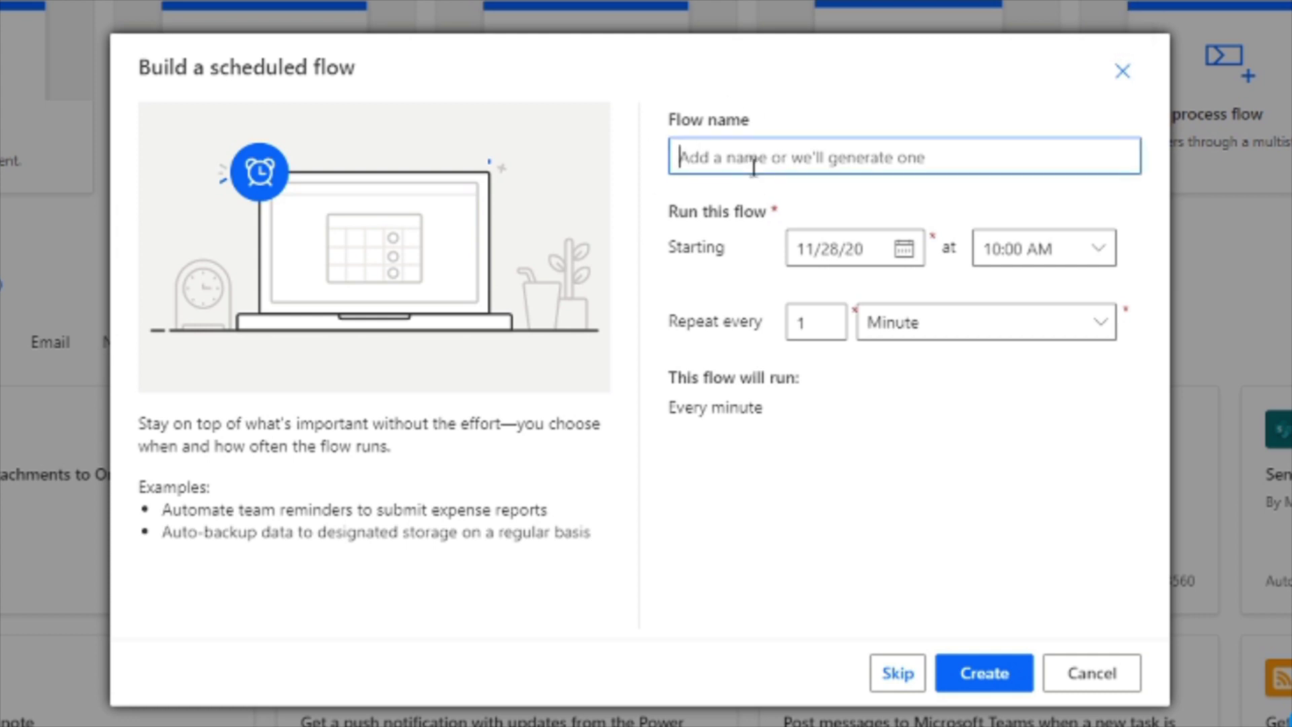
{"action": "type", "text": "Test Planner Task"}
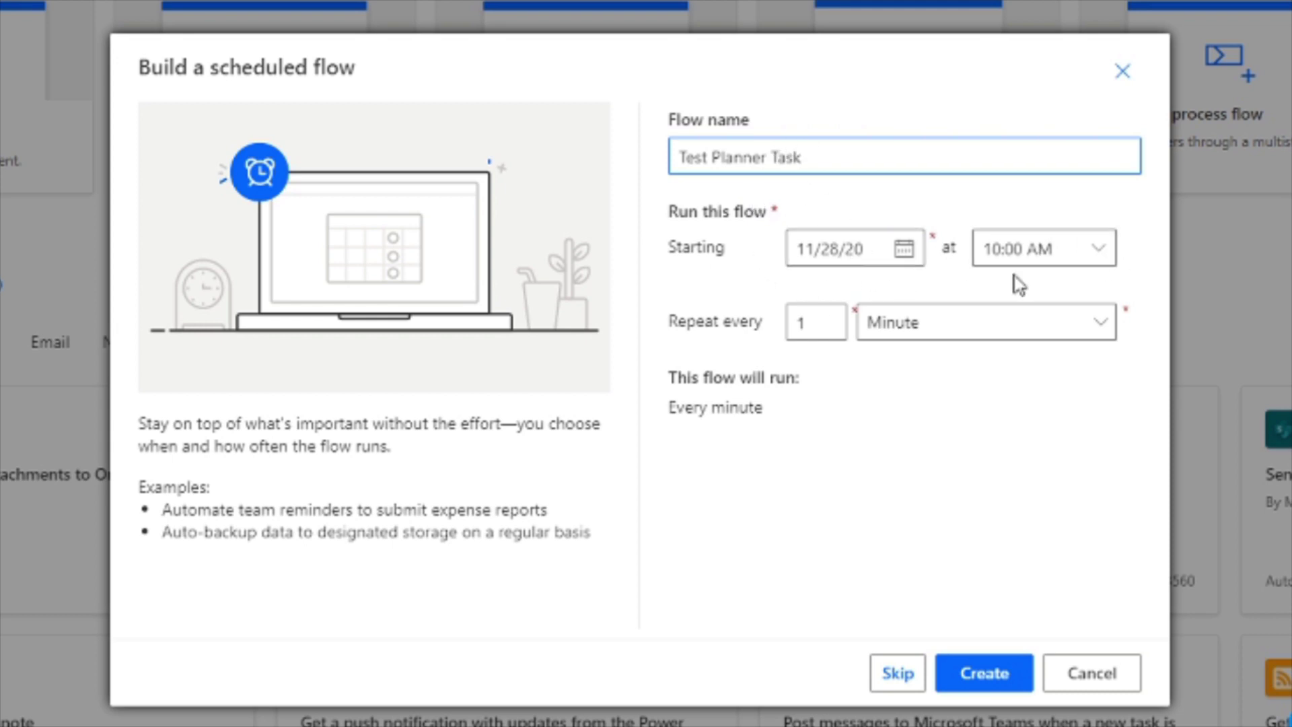
{"action": "left_click", "coordinate": [903, 249]}
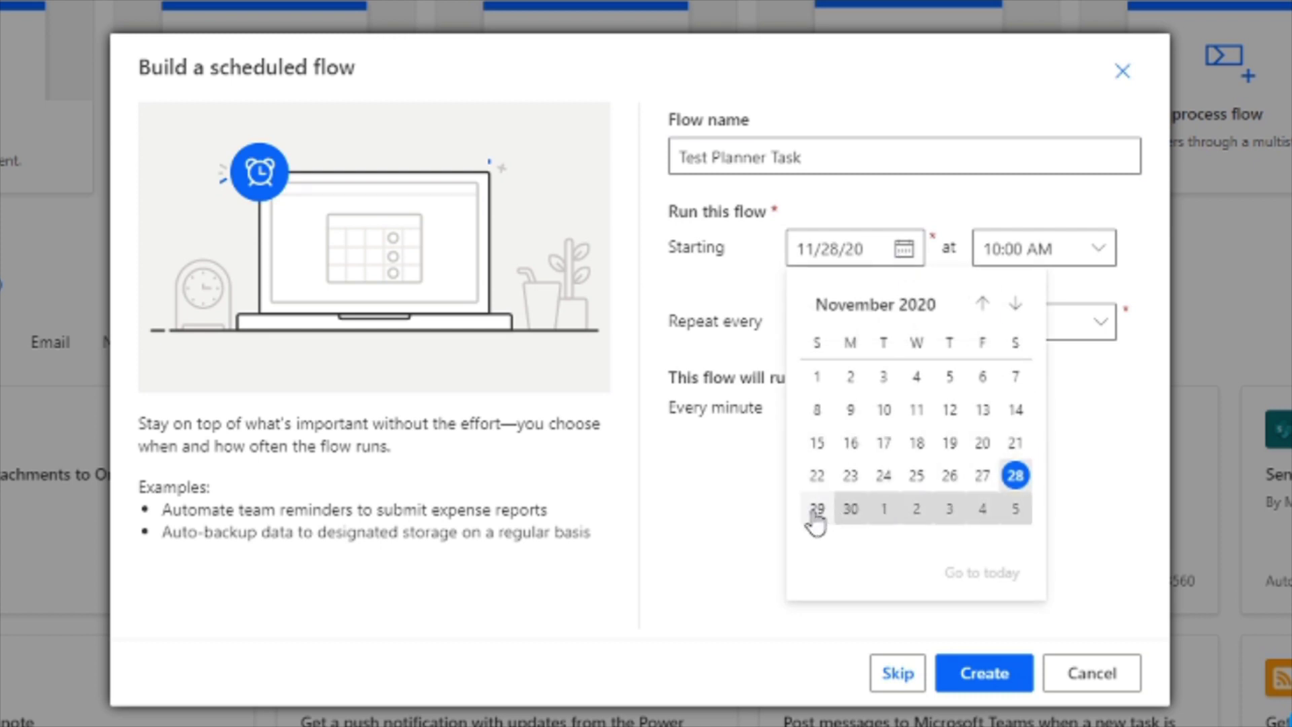
{"action": "left_click", "coordinate": [851, 513]}
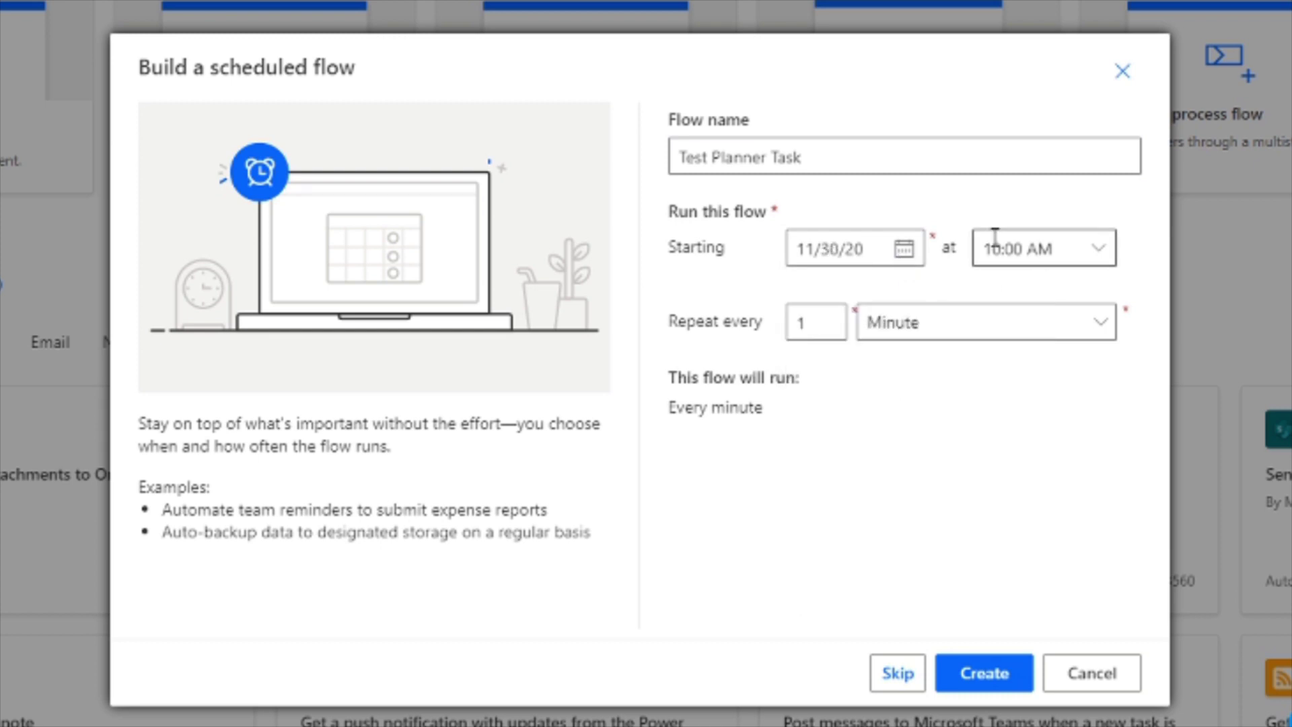
{"action": "left_click", "coordinate": [1098, 249]}
{"action": "scroll", "coordinate": [1163, 195], "scroll_direction": "down", "scroll_amount": 2}
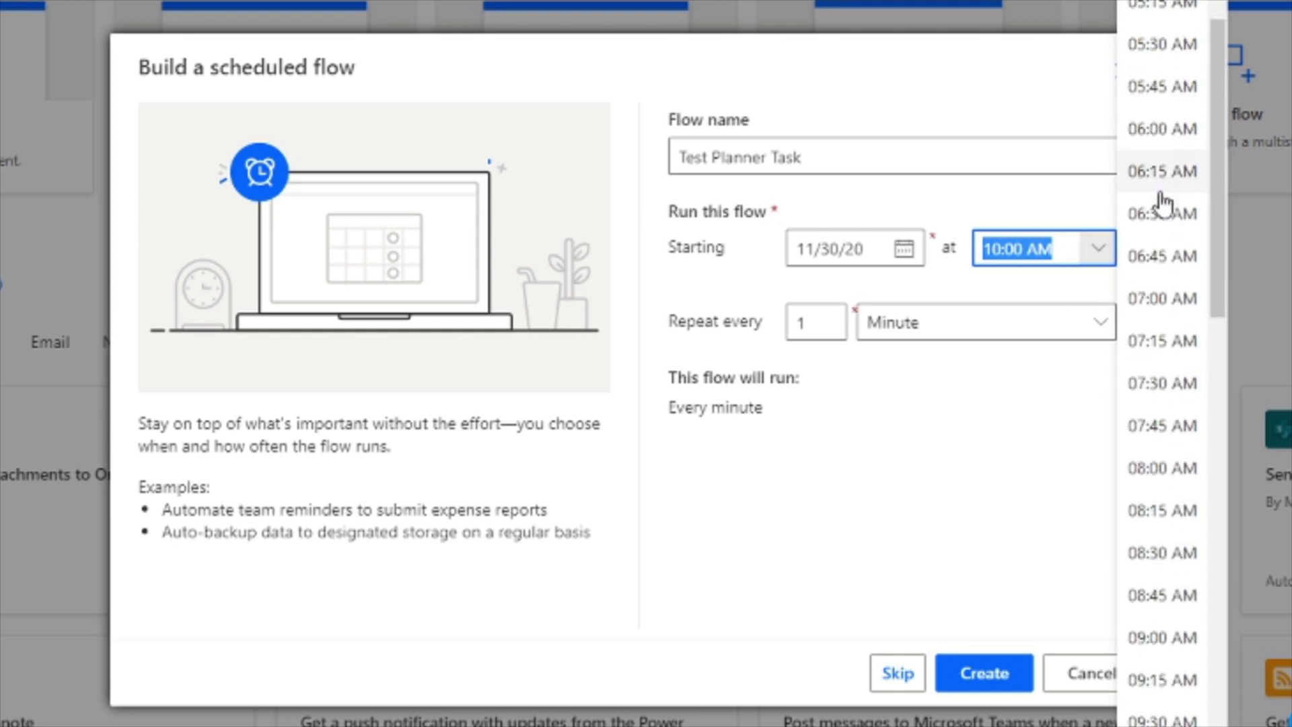
{"action": "scroll", "coordinate": [1158, 337], "scroll_direction": "down", "scroll_amount": 2}
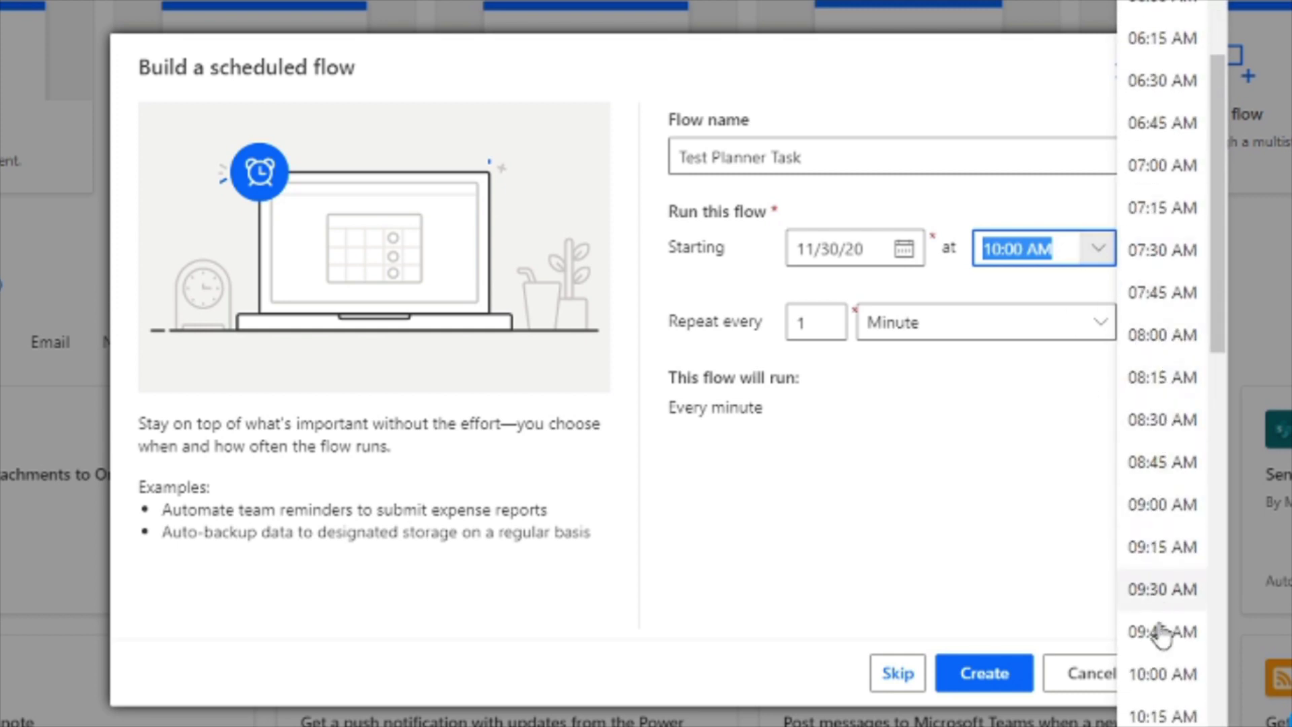
{"action": "left_click", "coordinate": [1159, 504]}
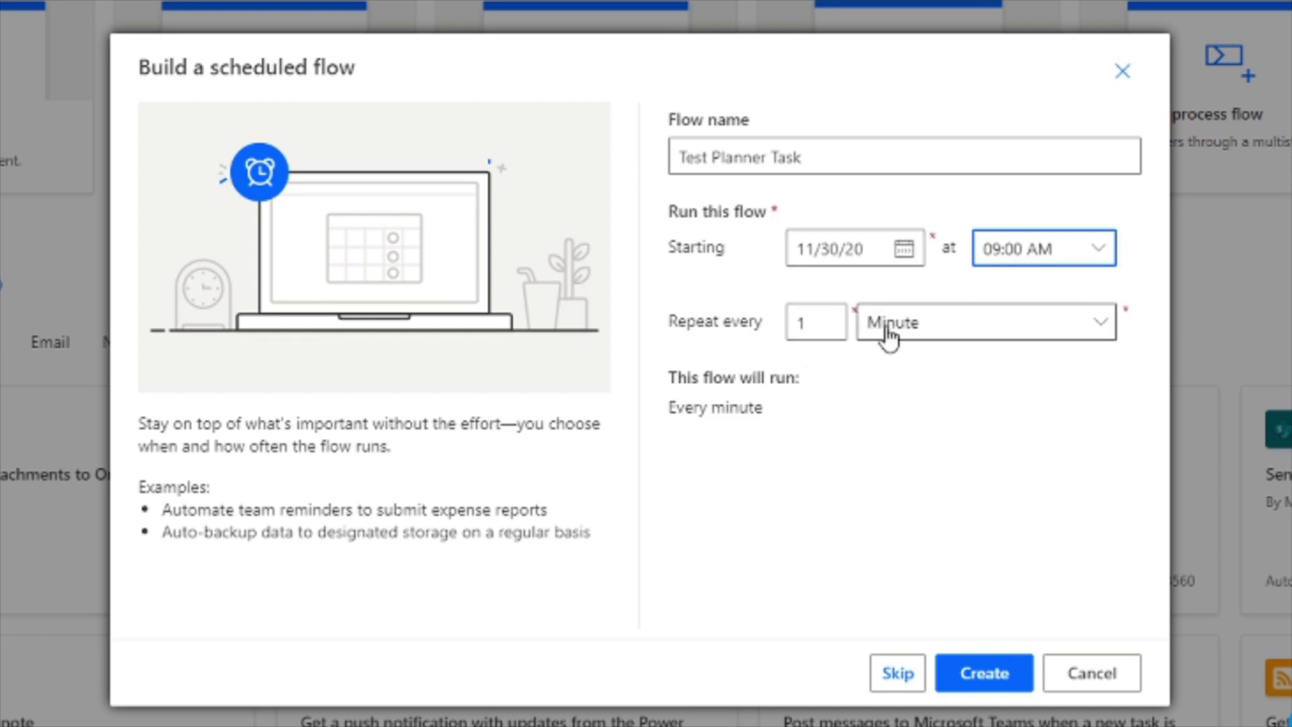
Make the flow repeat every week with Monday as the only run day.
{"action": "left_click", "coordinate": [940, 328]}
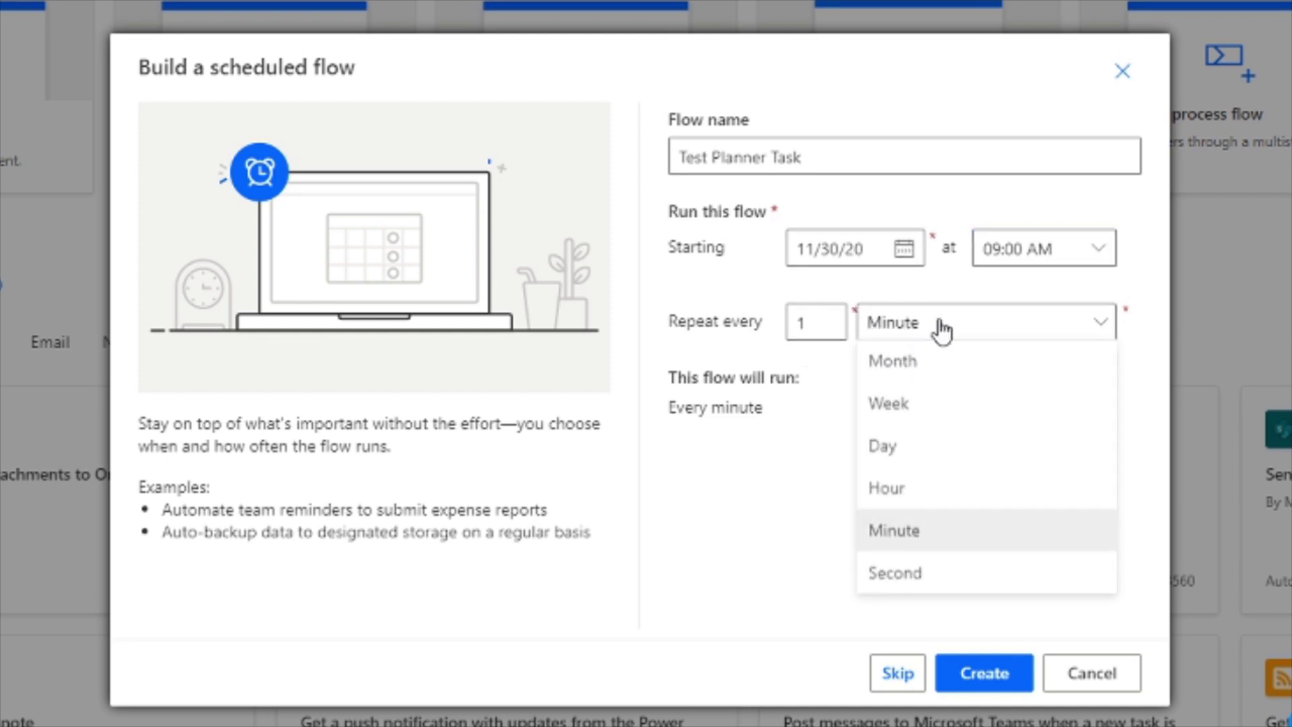
{"action": "left_click", "coordinate": [910, 415]}
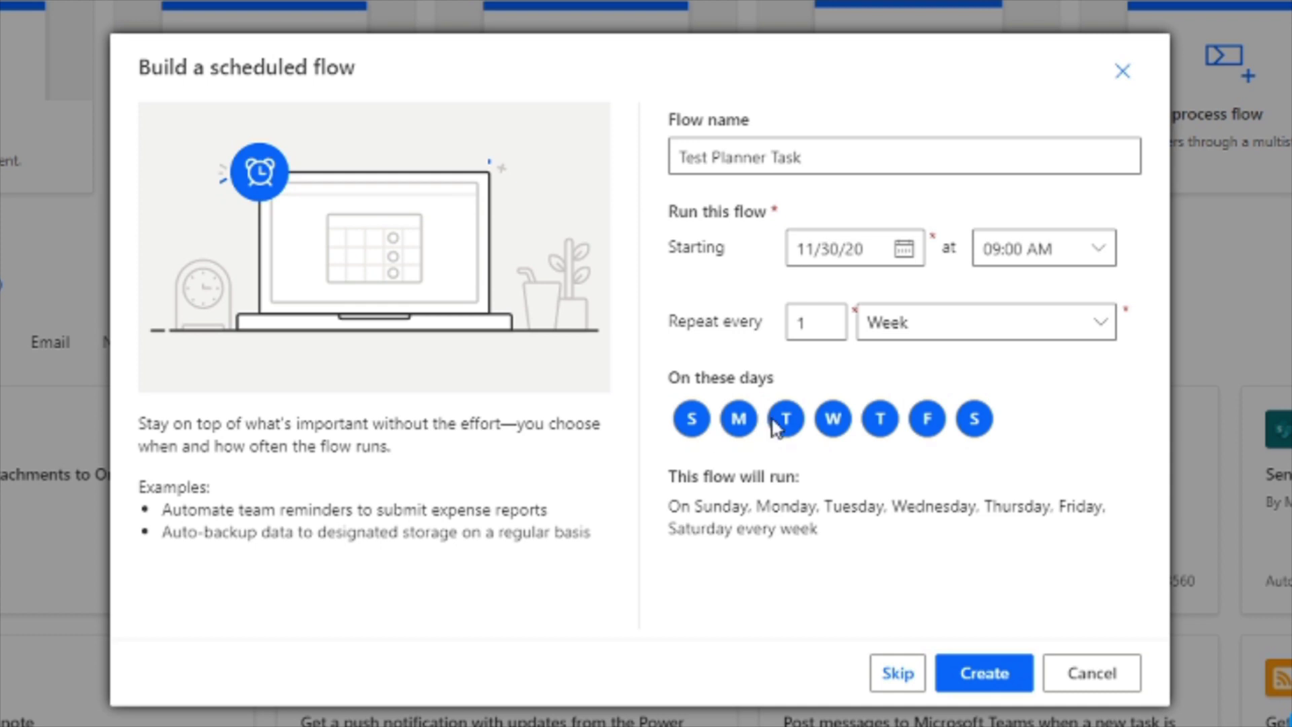
{"action": "left_click", "coordinate": [692, 422]}
{"action": "left_click", "coordinate": [787, 427]}
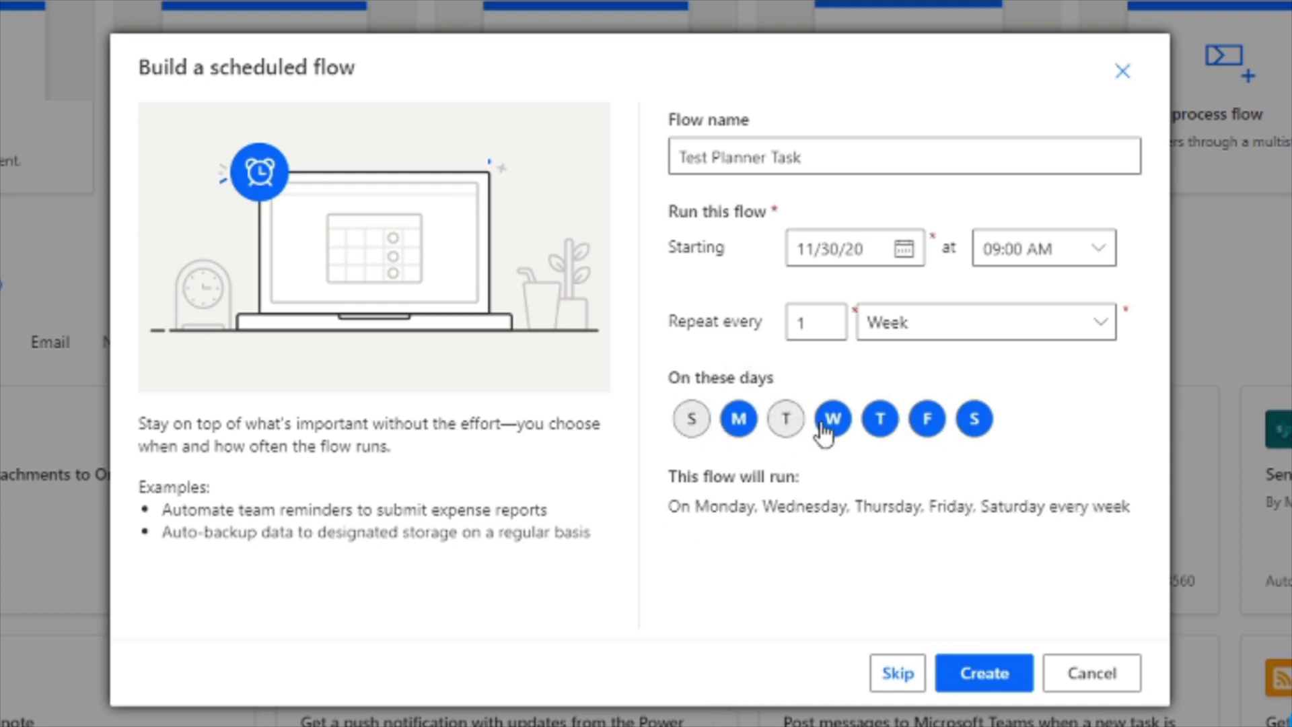
{"action": "left_click", "coordinate": [831, 423]}
{"action": "left_click", "coordinate": [875, 429]}
{"action": "left_click", "coordinate": [924, 425]}
{"action": "left_click", "coordinate": [969, 431]}
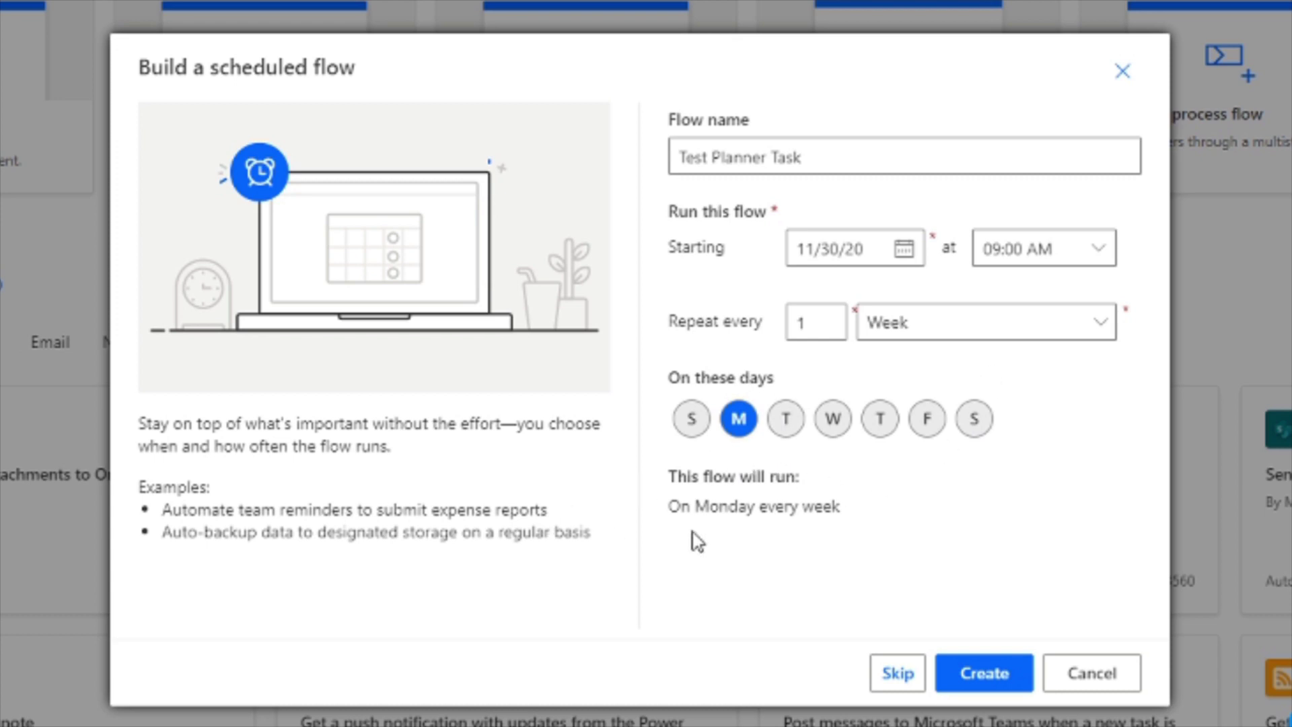
{"action": "left_click", "coordinate": [784, 422]}
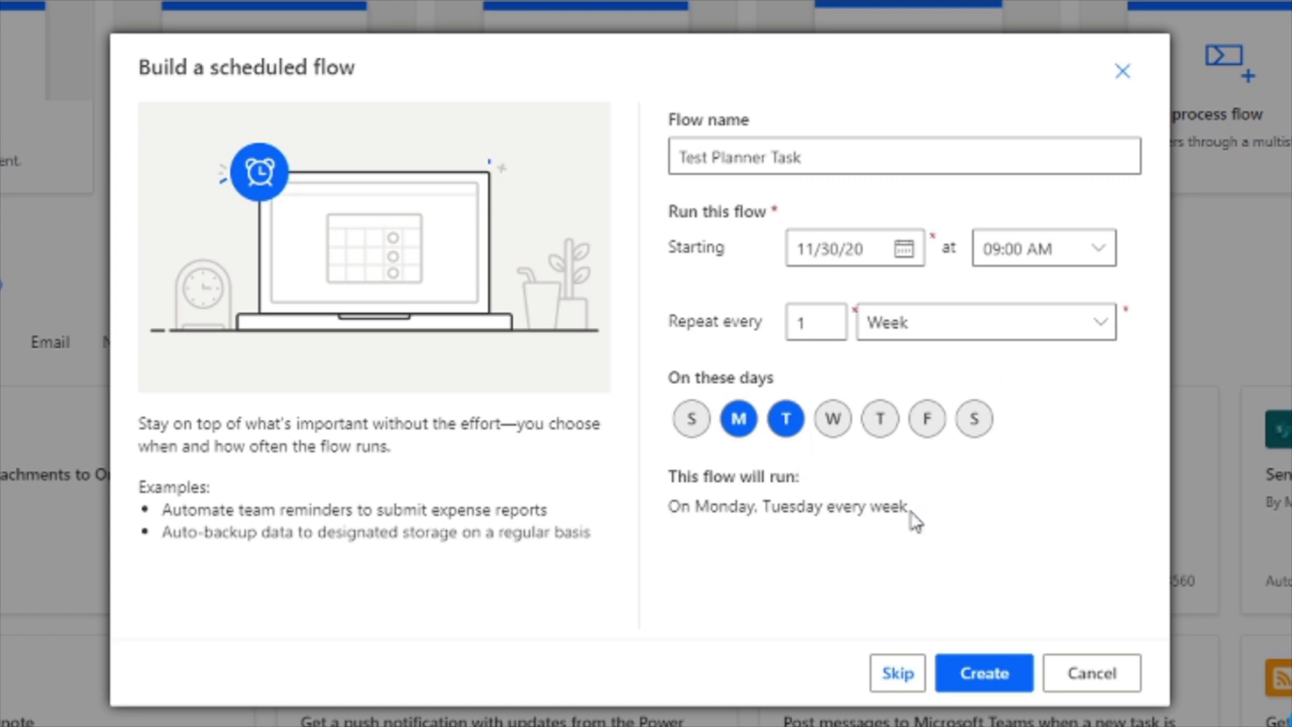
{"action": "left_click", "coordinate": [785, 420]}
{"action": "left_click", "coordinate": [833, 425]}
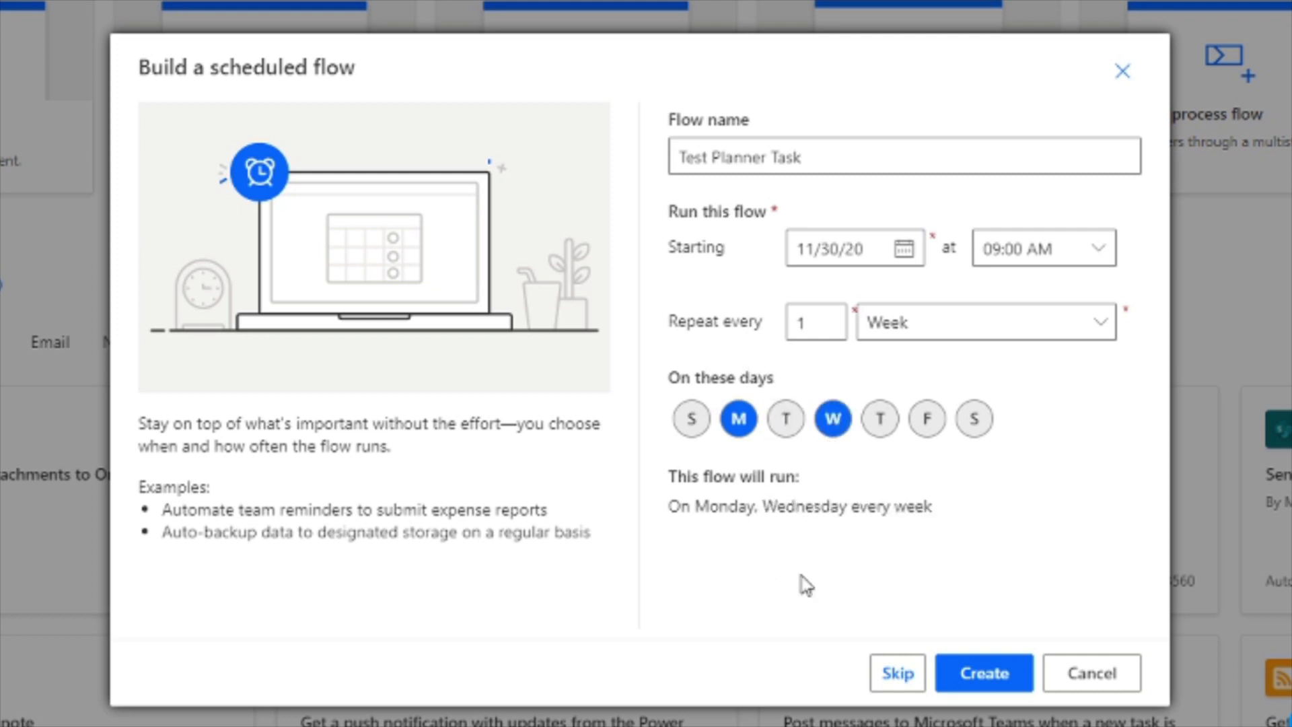
{"action": "left_click", "coordinate": [927, 422]}
{"action": "left_click", "coordinate": [738, 422]}
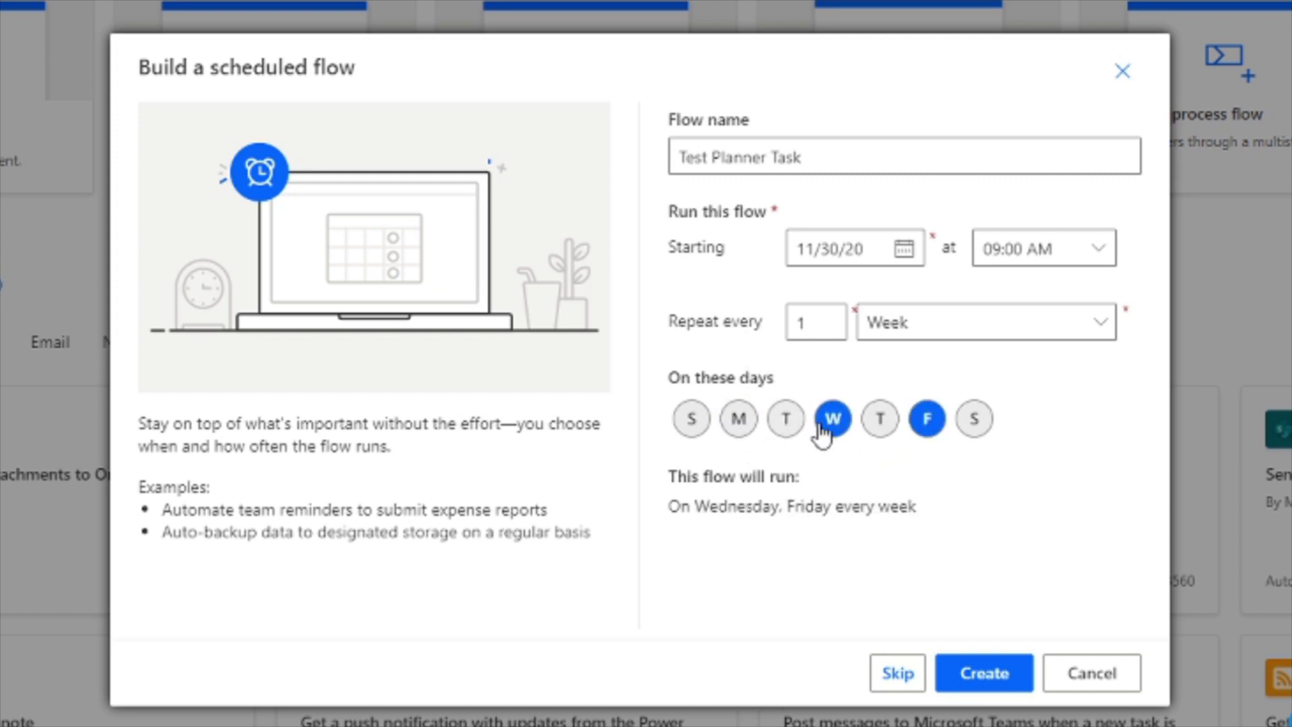
{"action": "left_click", "coordinate": [833, 420]}
{"action": "left_click", "coordinate": [926, 421]}
{"action": "left_click", "coordinate": [973, 419]}
{"action": "left_click", "coordinate": [690, 423]}
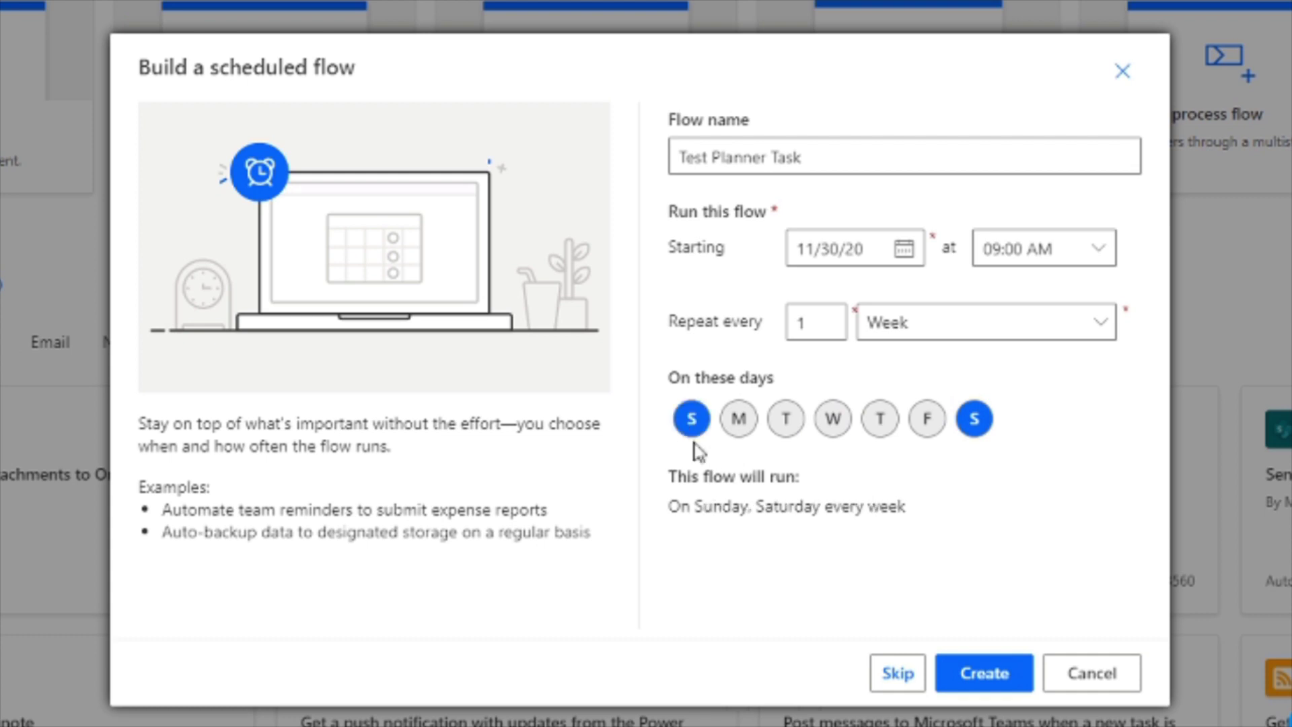
{"action": "left_click", "coordinate": [692, 422]}
{"action": "left_click", "coordinate": [976, 422]}
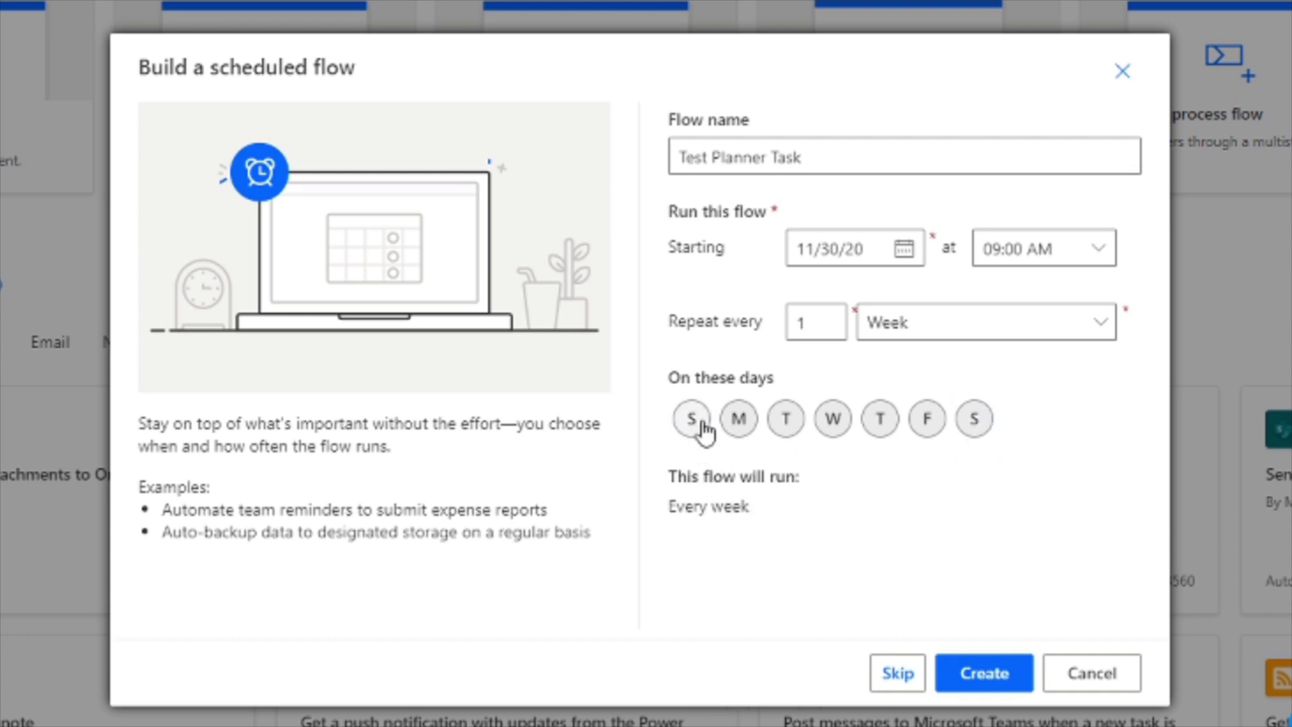
{"action": "left_click", "coordinate": [739, 421]}
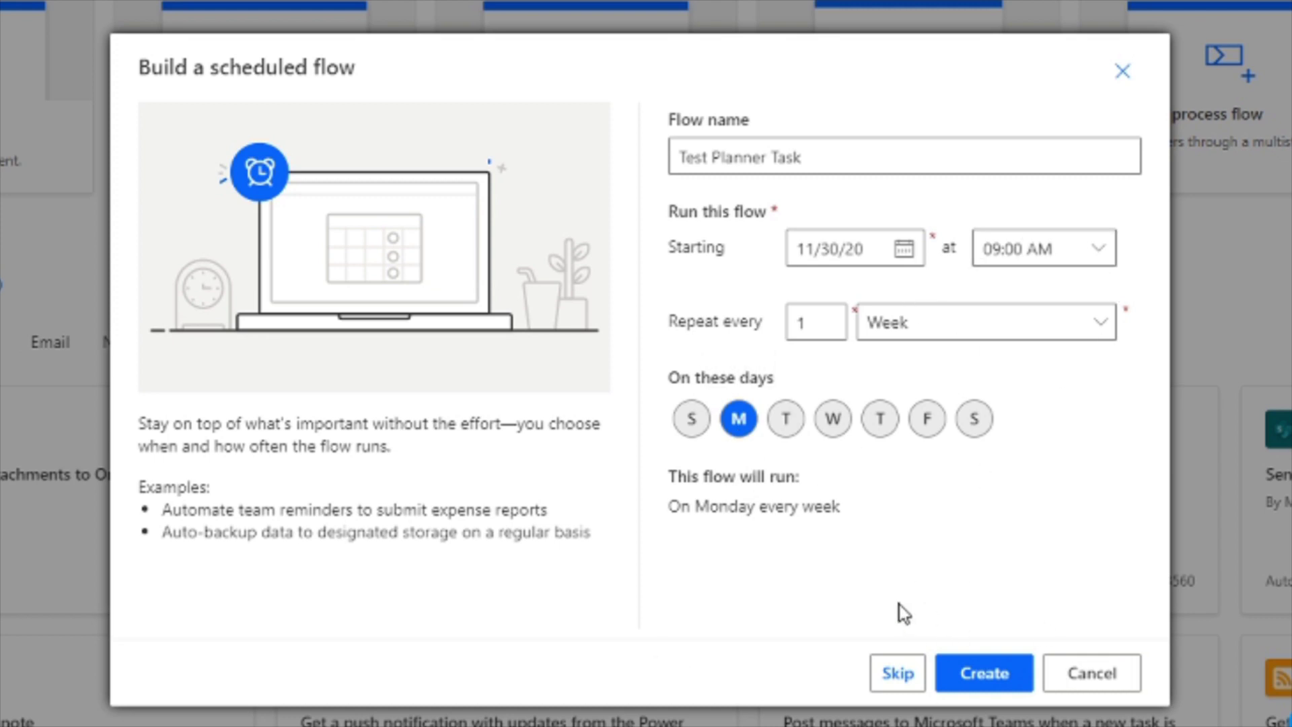
Create the flow, check its weekly Monday Recurrence trigger, and add a new step beneath it.
{"action": "left_click", "coordinate": [993, 681]}
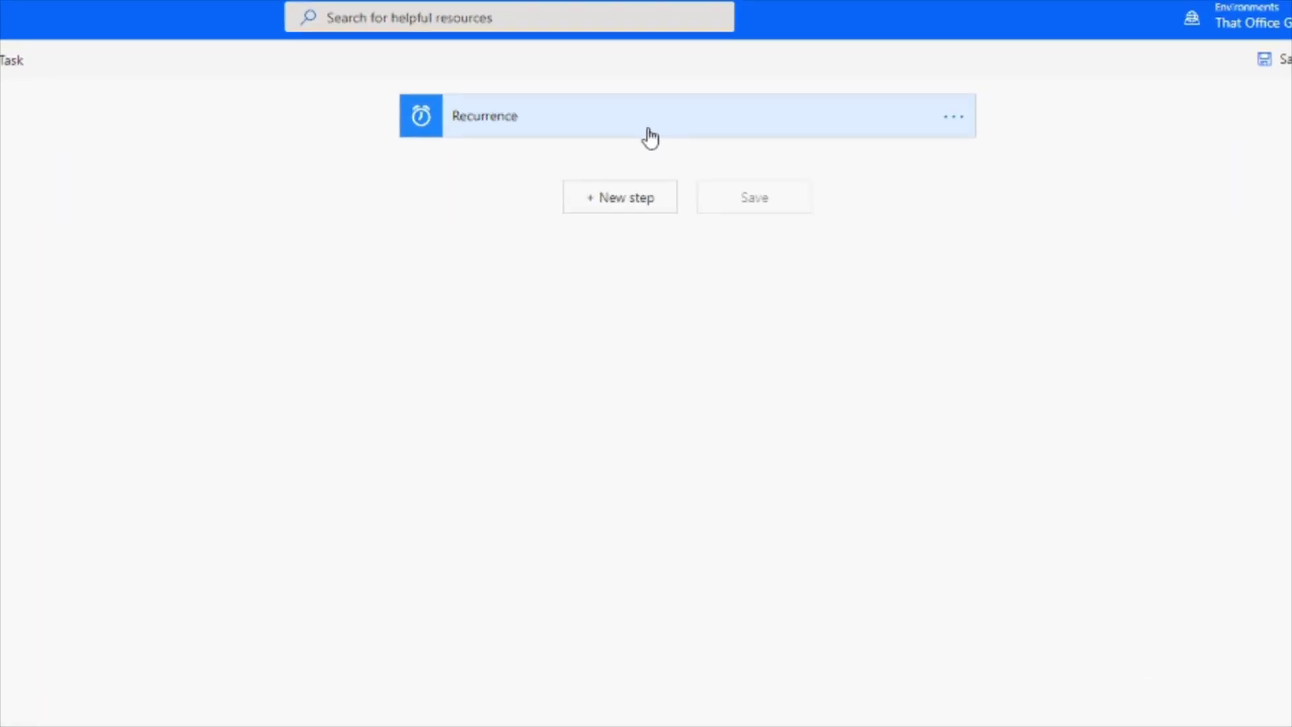
{"action": "left_click", "coordinate": [573, 125]}
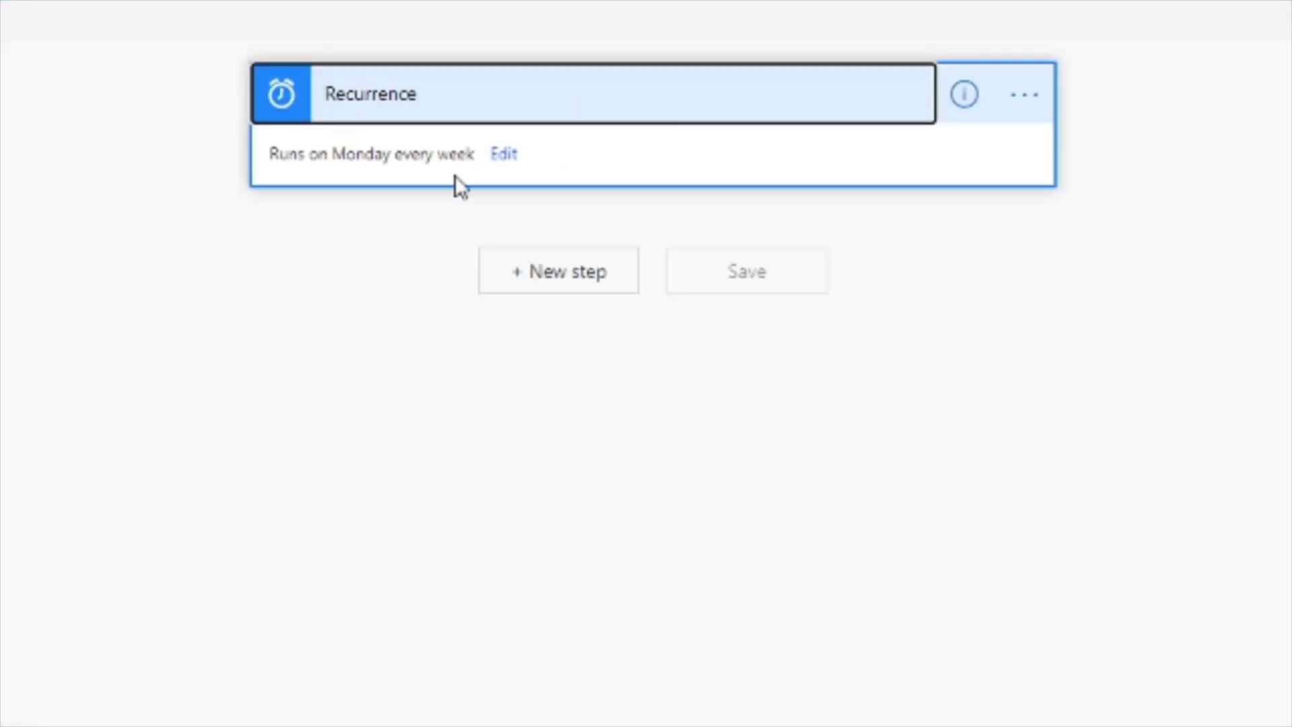
{"action": "left_click", "coordinate": [506, 155]}
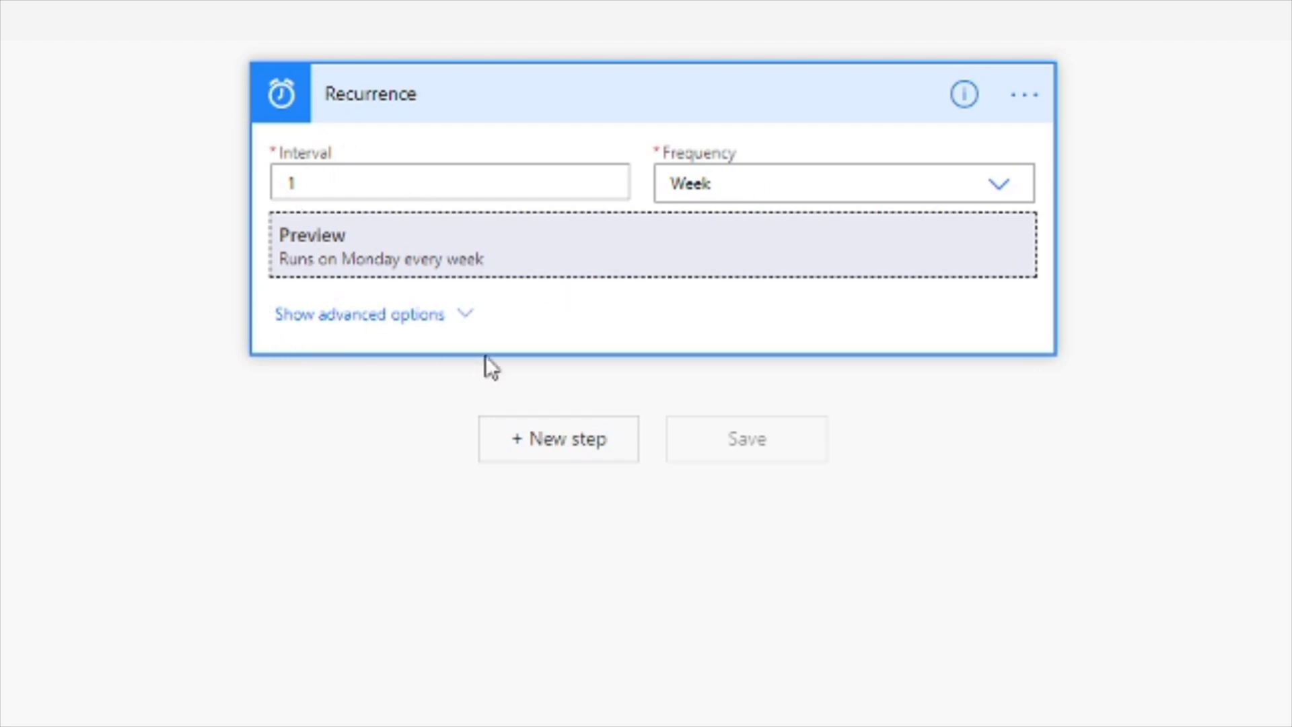
{"action": "left_click", "coordinate": [700, 111]}
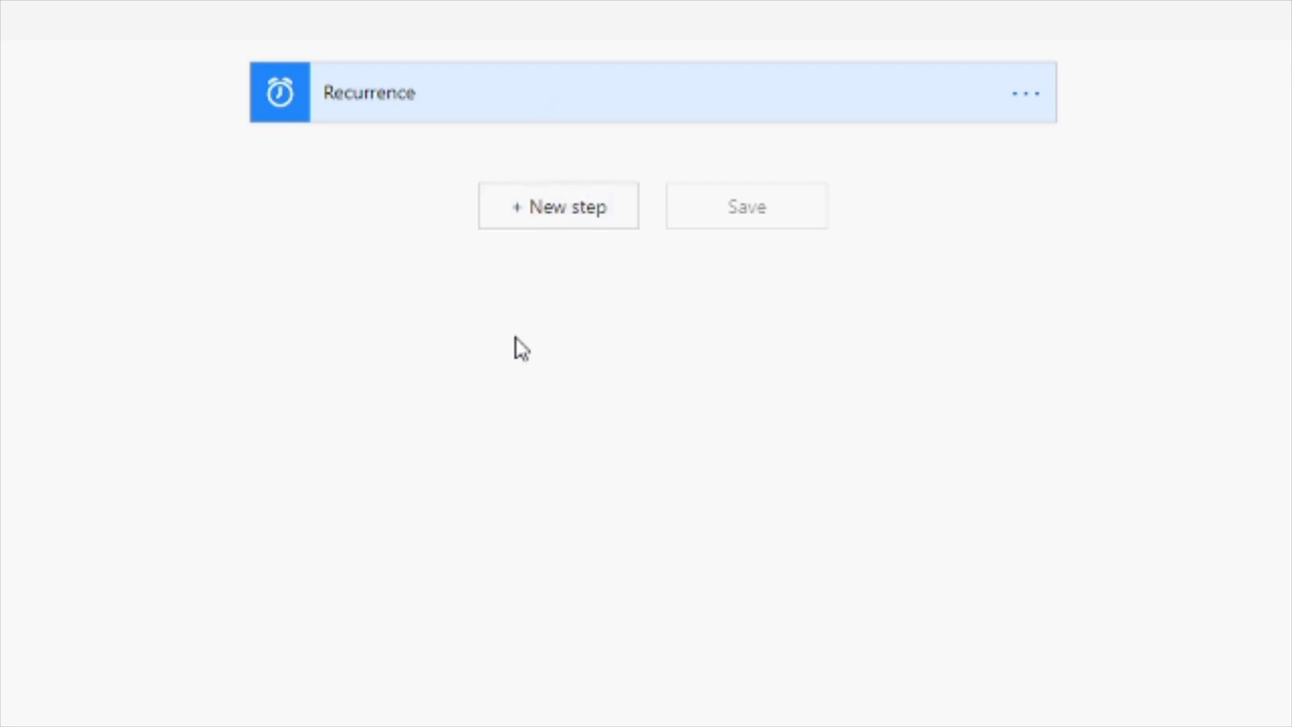
{"action": "left_click", "coordinate": [556, 222]}
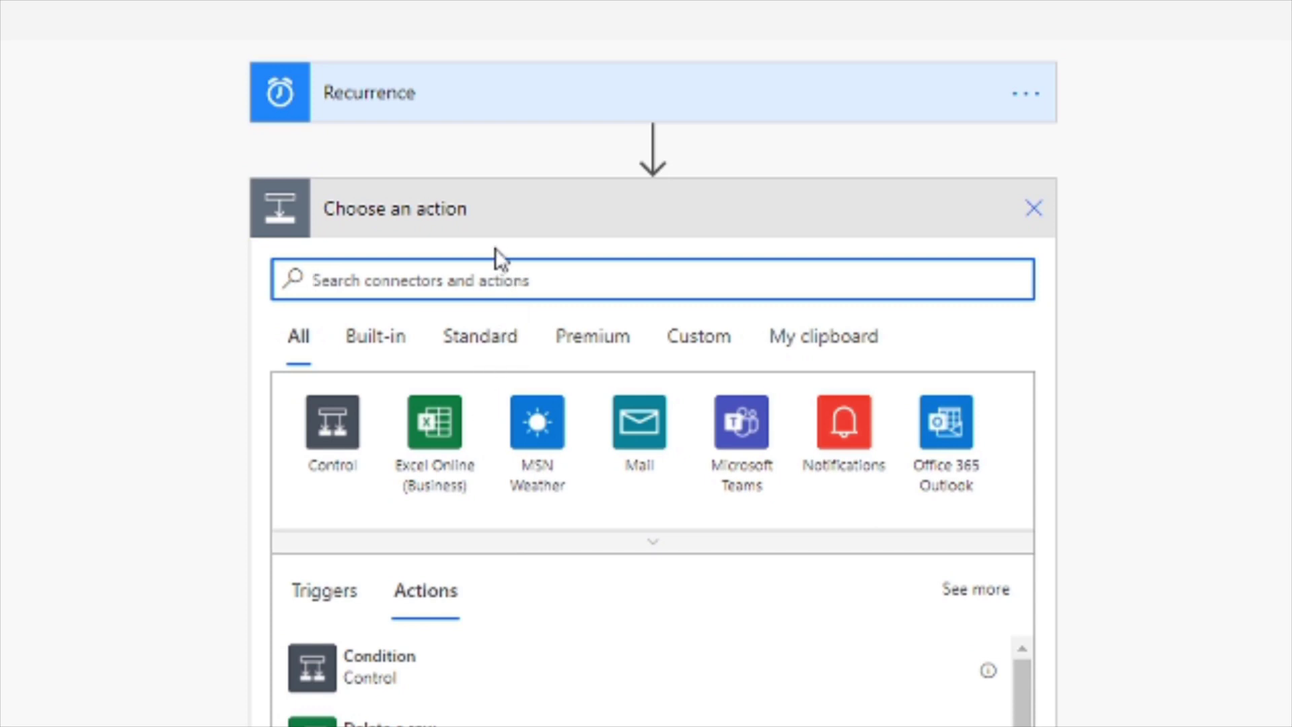
{"action": "type", "text": "planner"}
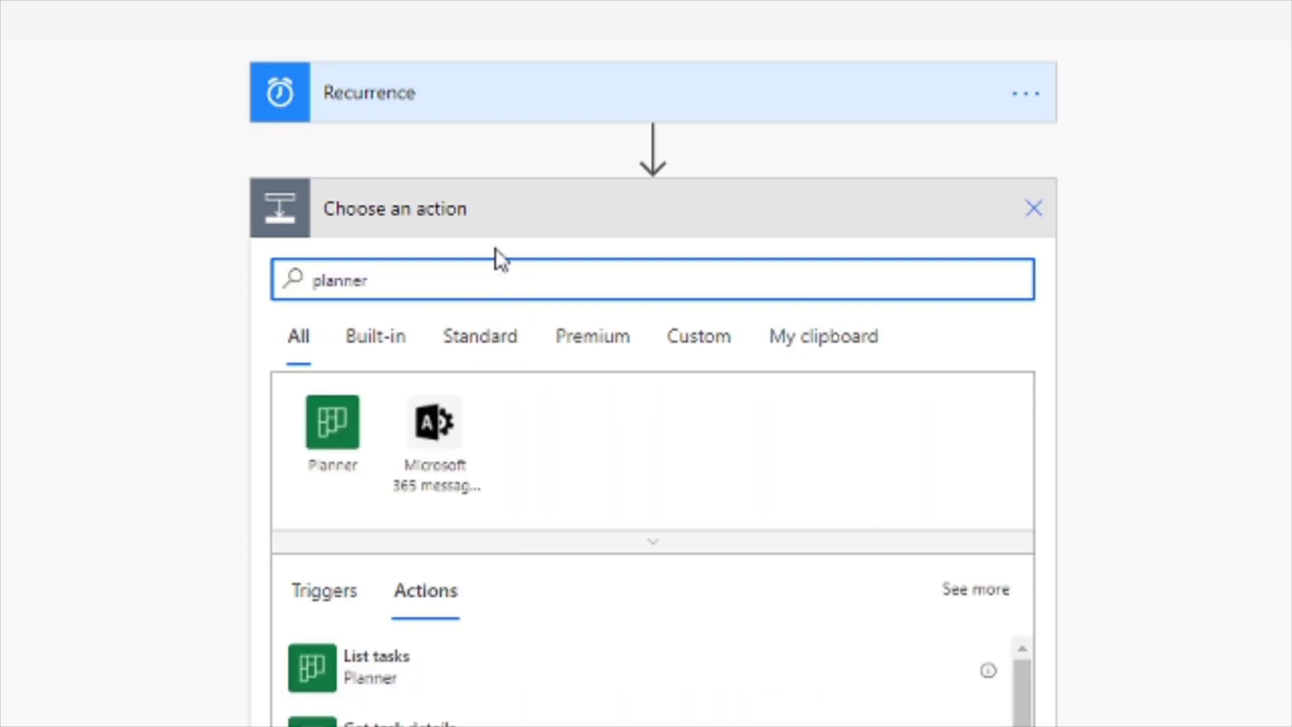
{"action": "left_click", "coordinate": [340, 437]}
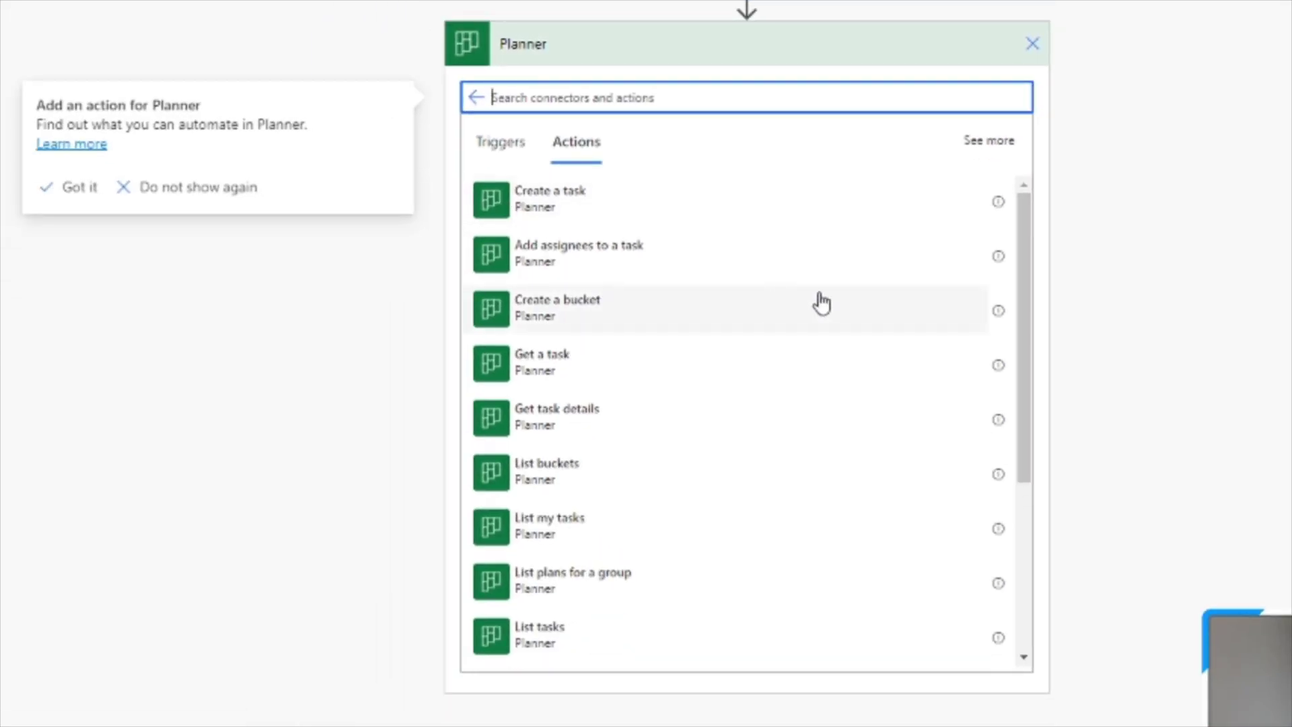
{"action": "scroll", "coordinate": [821, 300], "scroll_direction": "down", "scroll_amount": 4}
{"action": "scroll", "coordinate": [885, 364], "scroll_direction": "up", "scroll_amount": 4}
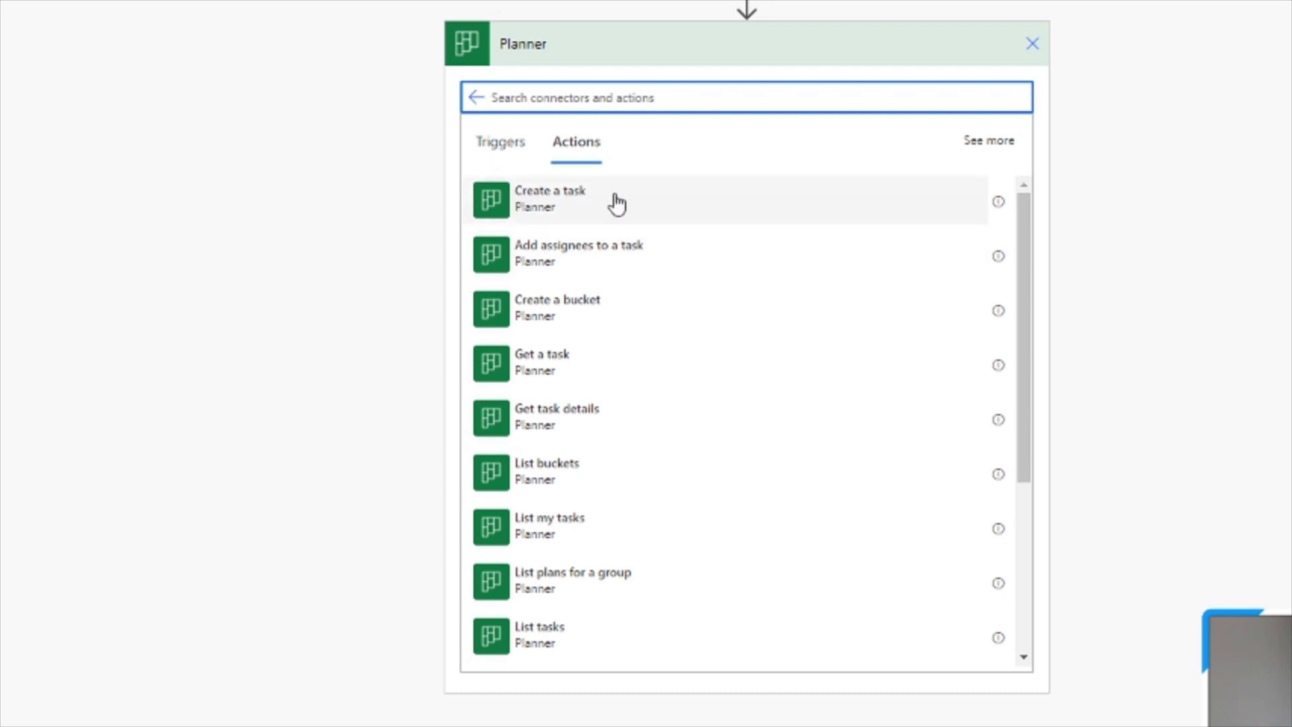
{"action": "scroll", "coordinate": [611, 302], "scroll_direction": "down", "scroll_amount": 2}
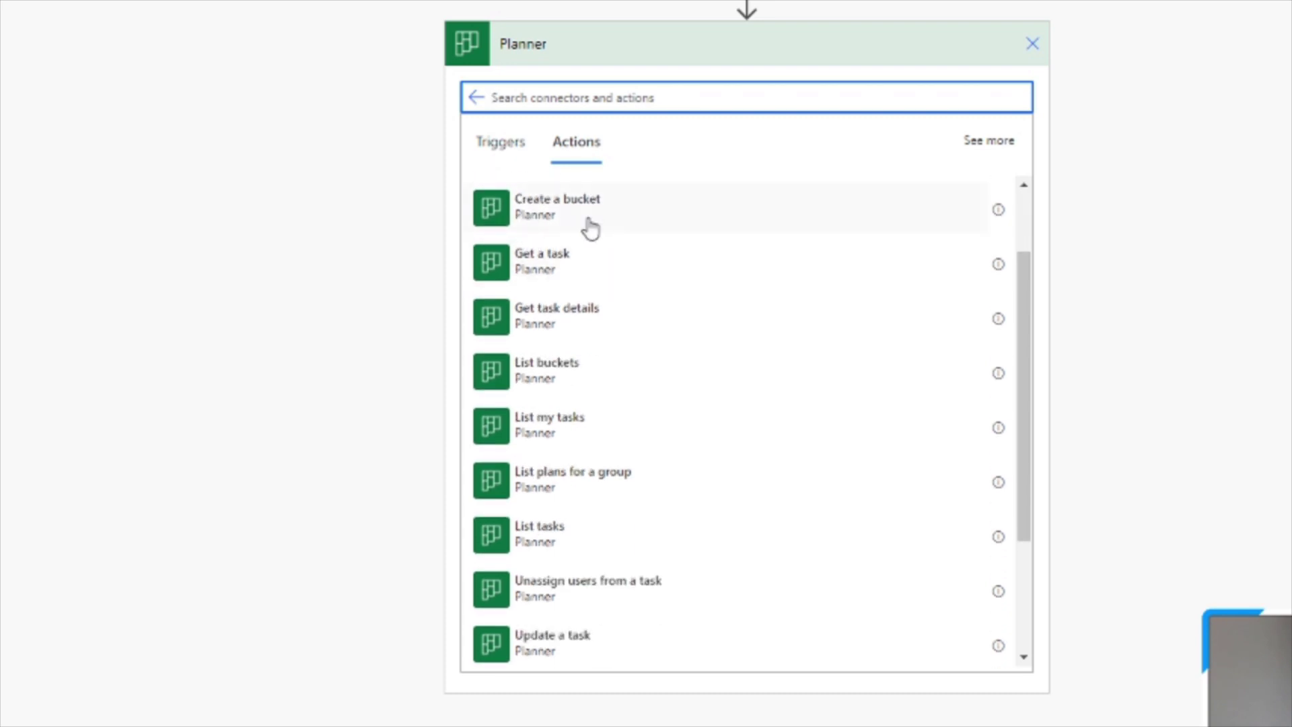
{"action": "scroll", "coordinate": [588, 225], "scroll_direction": "up", "scroll_amount": 2}
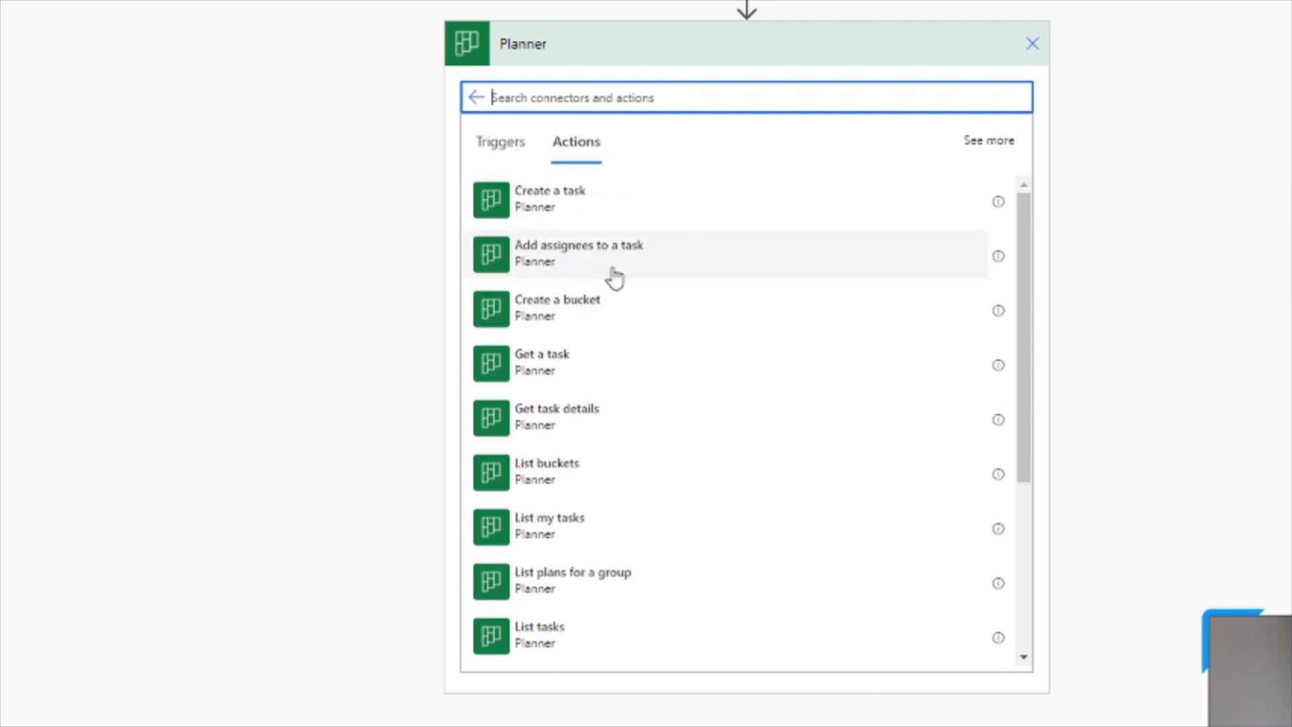
{"action": "scroll", "coordinate": [673, 283], "scroll_direction": "down", "scroll_amount": 2}
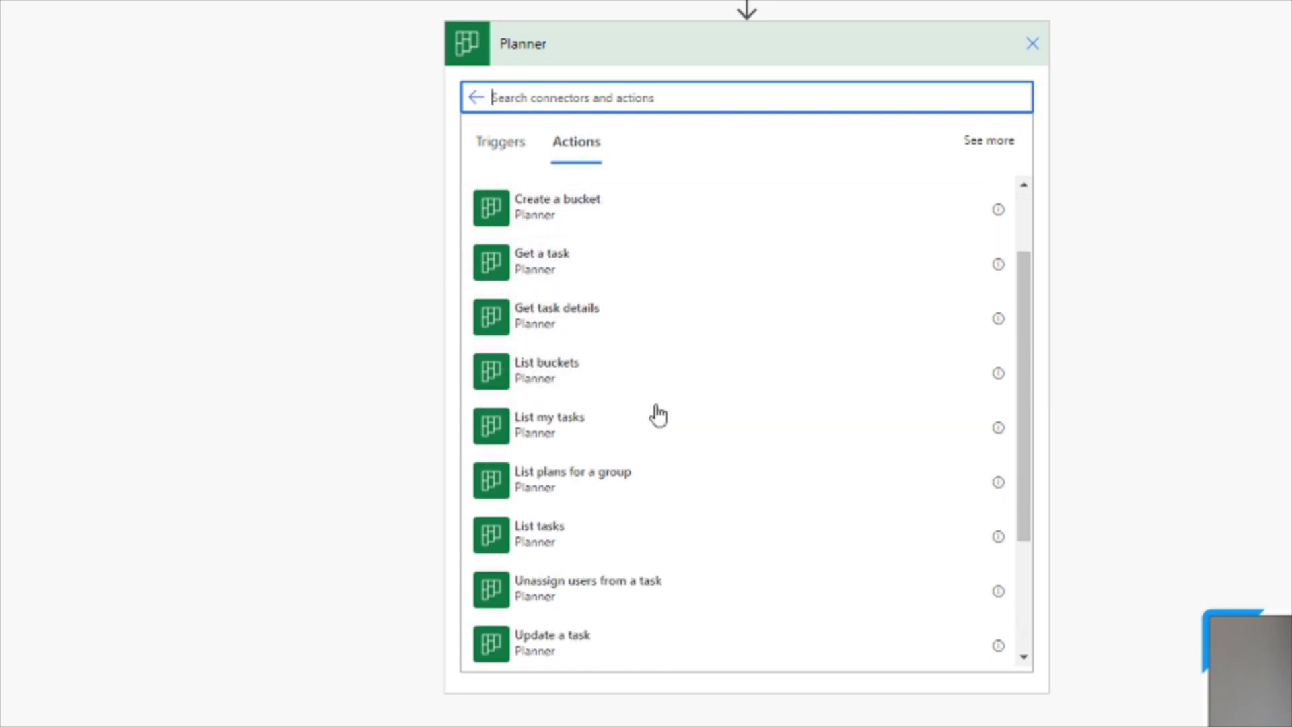
{"action": "scroll", "coordinate": [657, 412], "scroll_direction": "down", "scroll_amount": 2}
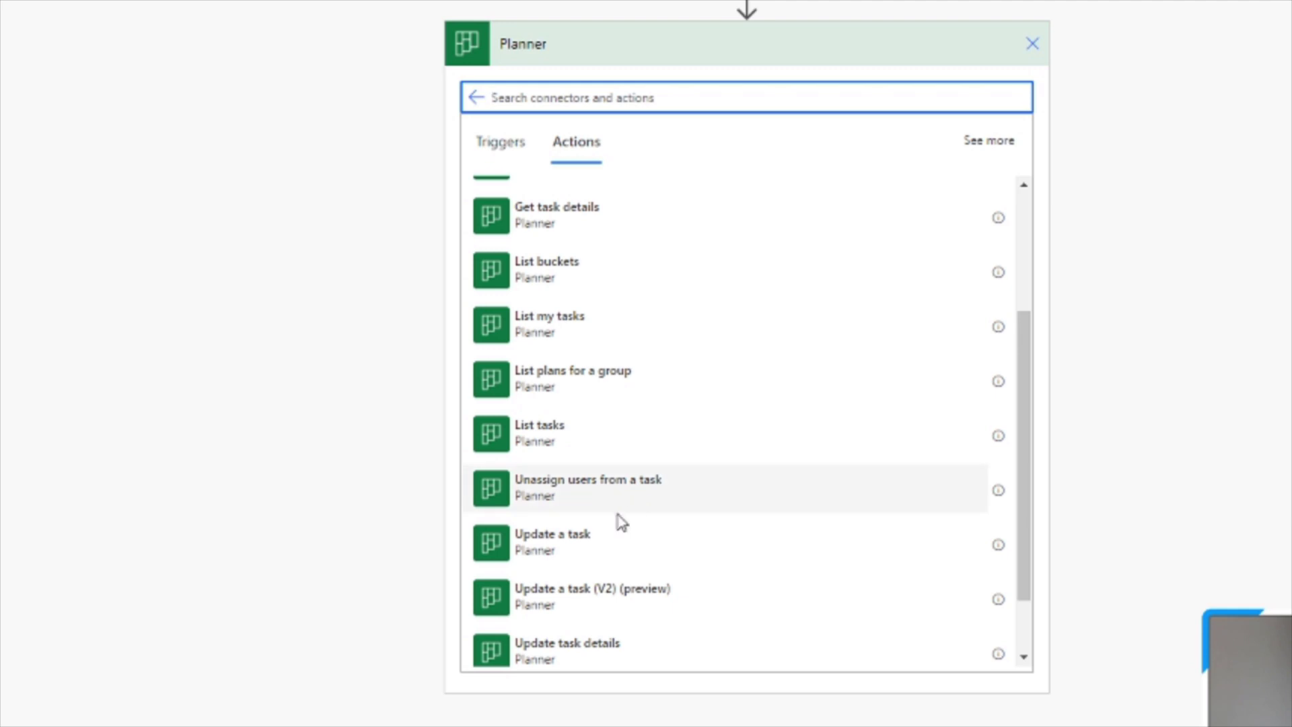
{"action": "scroll", "coordinate": [745, 487], "scroll_direction": "down", "scroll_amount": 2}
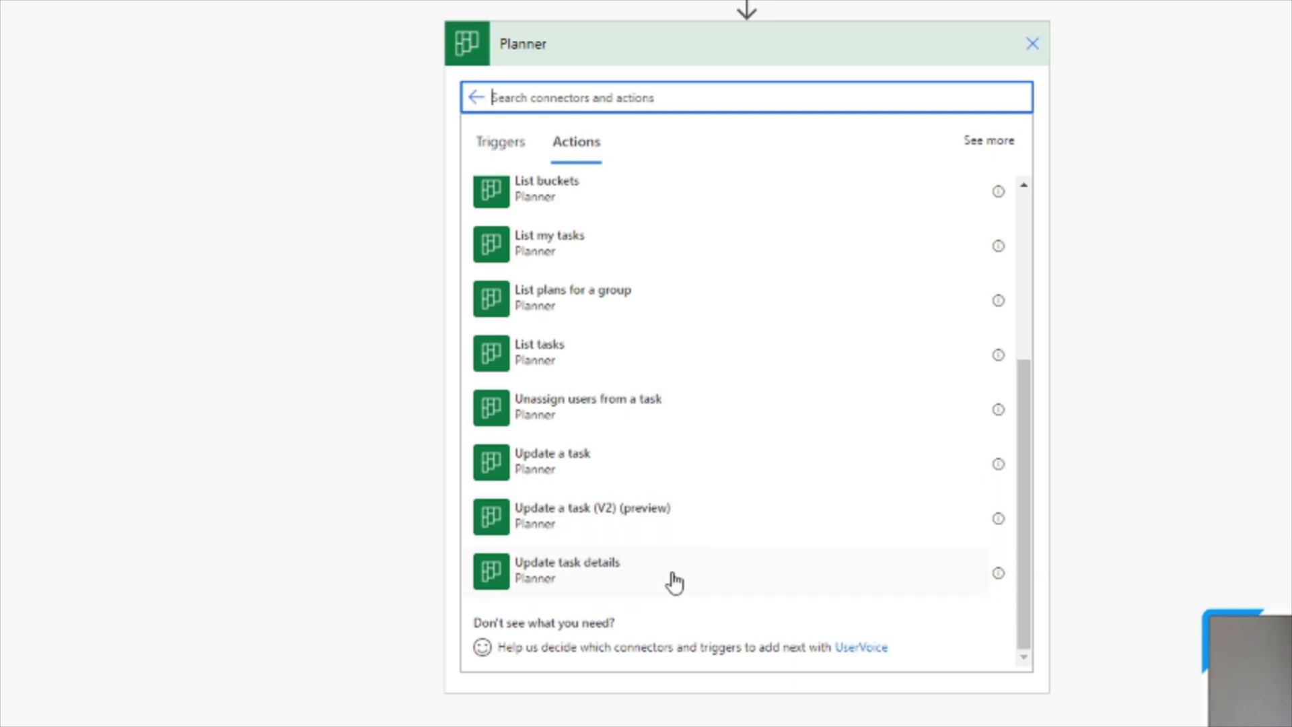
{"action": "scroll", "coordinate": [676, 473], "scroll_direction": "up", "scroll_amount": 5}
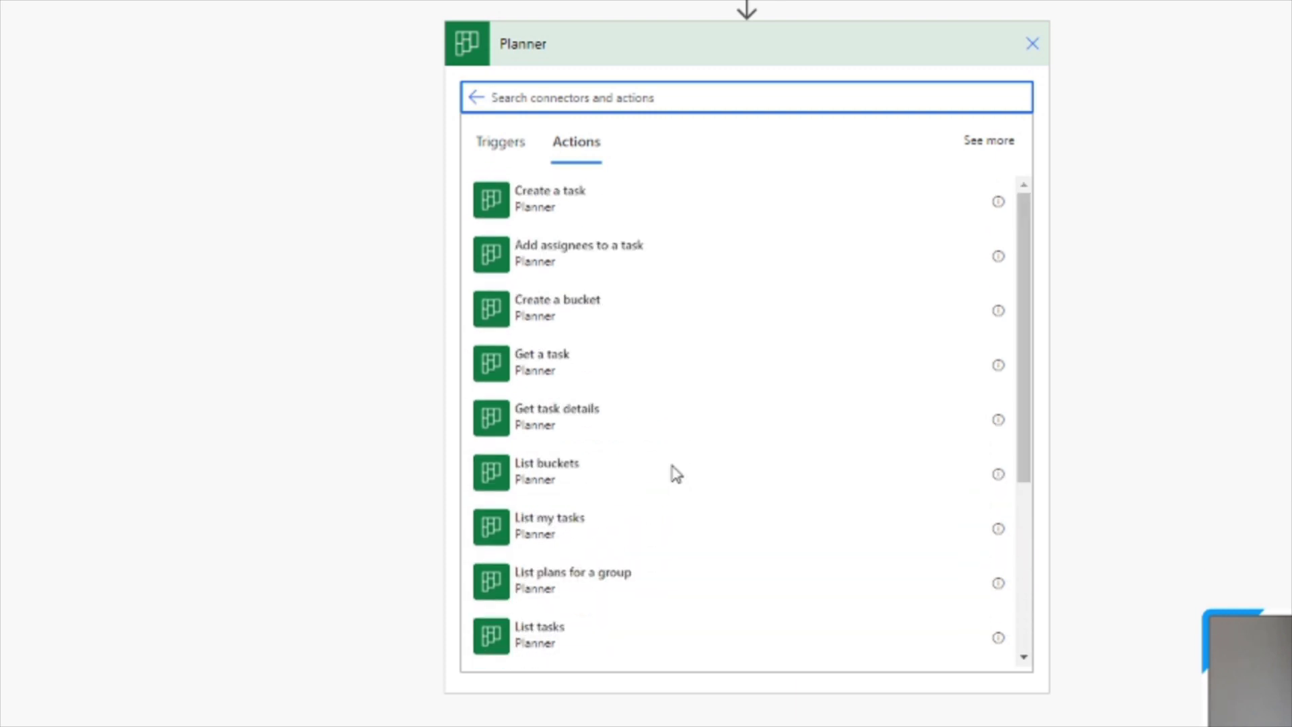
Add a Planner 'Create a task' action for the That Office Guy group's Test List plan.
{"action": "left_click", "coordinate": [534, 201]}
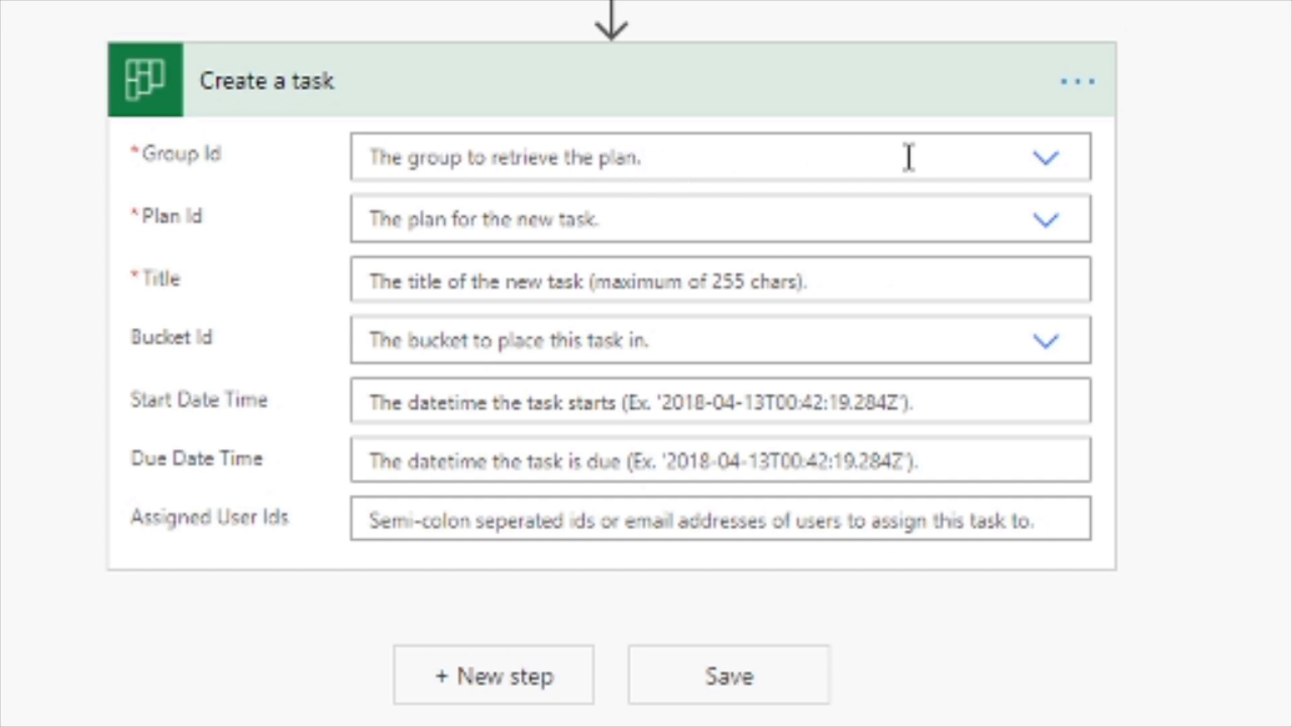
{"action": "left_click", "coordinate": [1044, 167]}
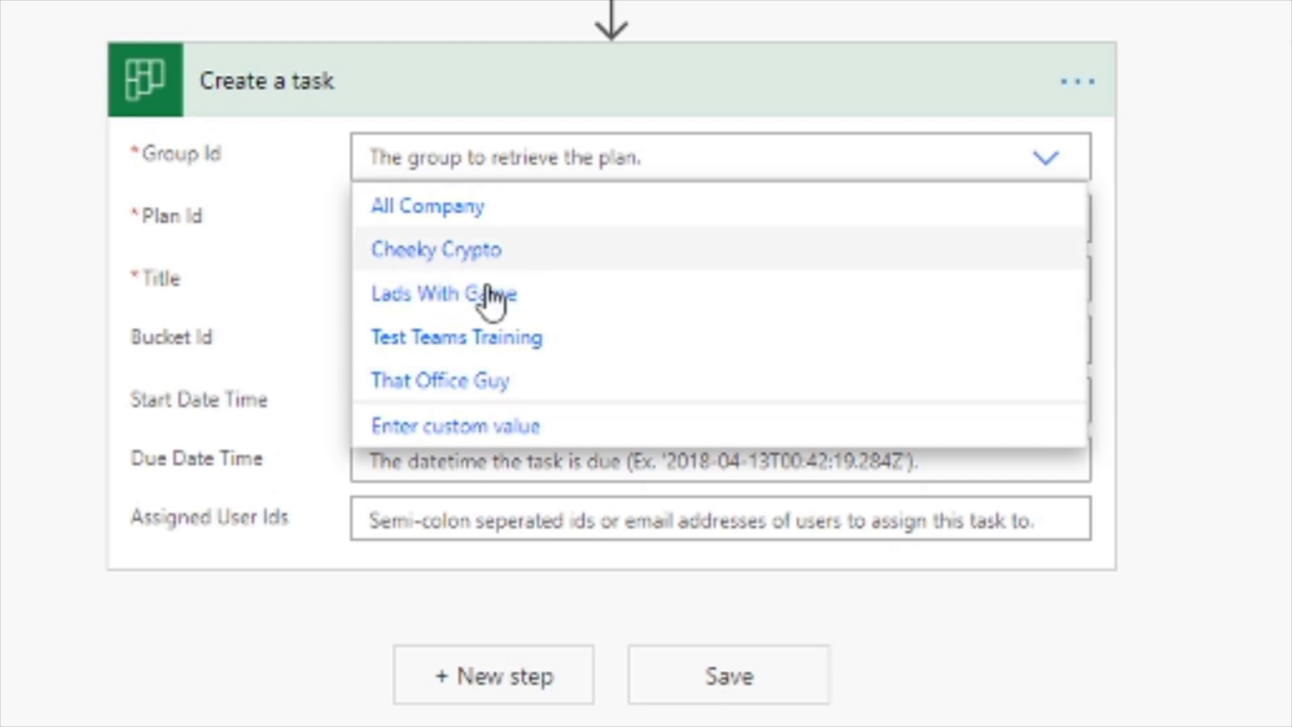
{"action": "left_click", "coordinate": [408, 380]}
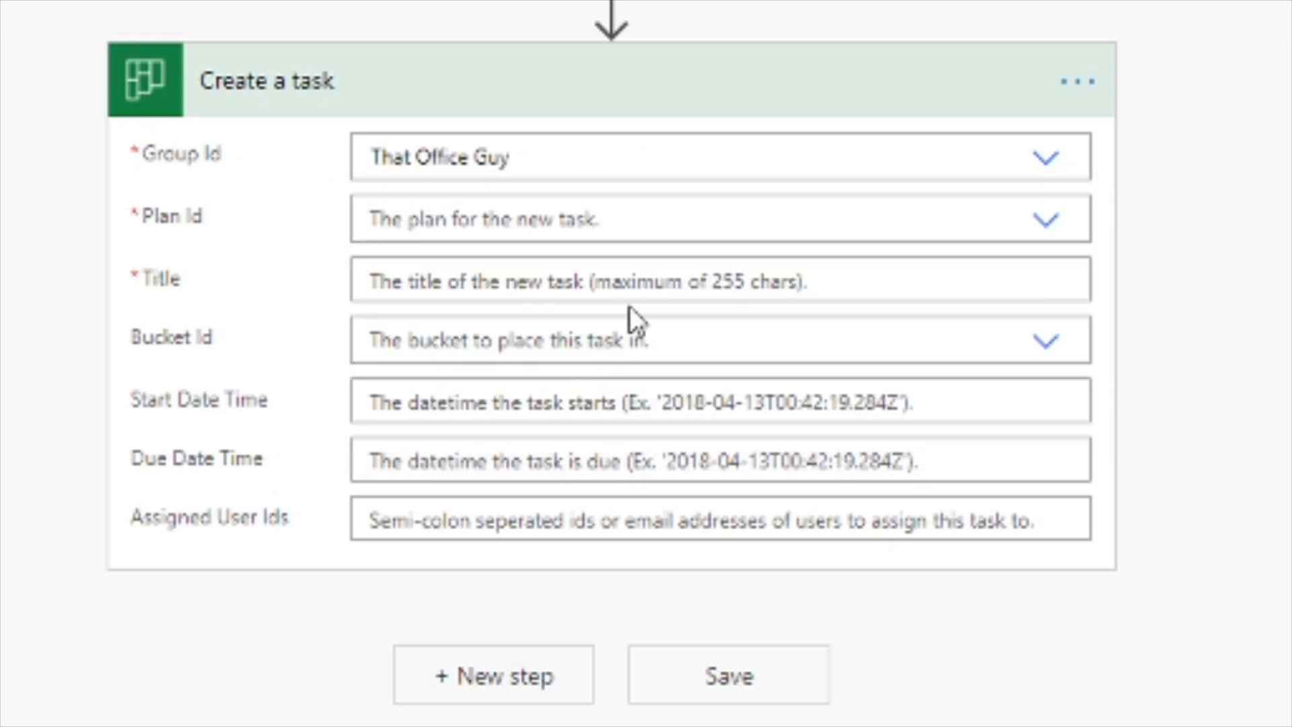
{"action": "left_click", "coordinate": [1048, 228]}
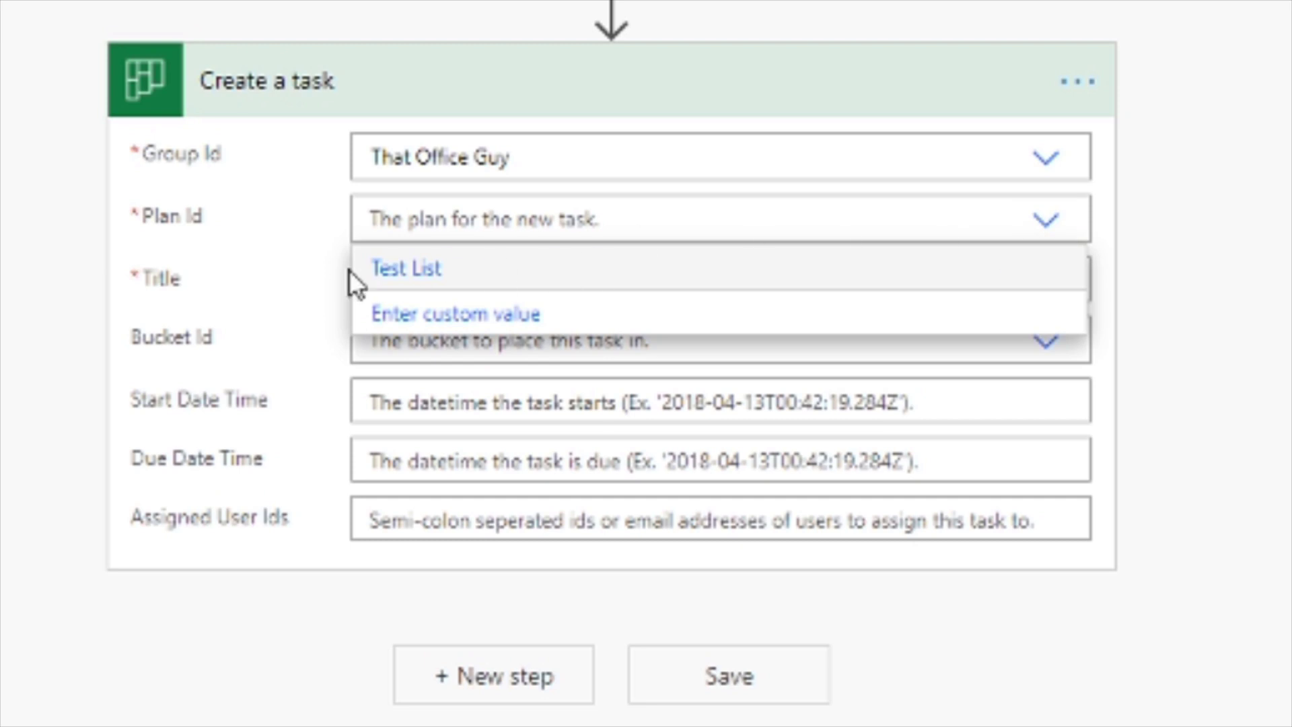
{"action": "left_click", "coordinate": [406, 272]}
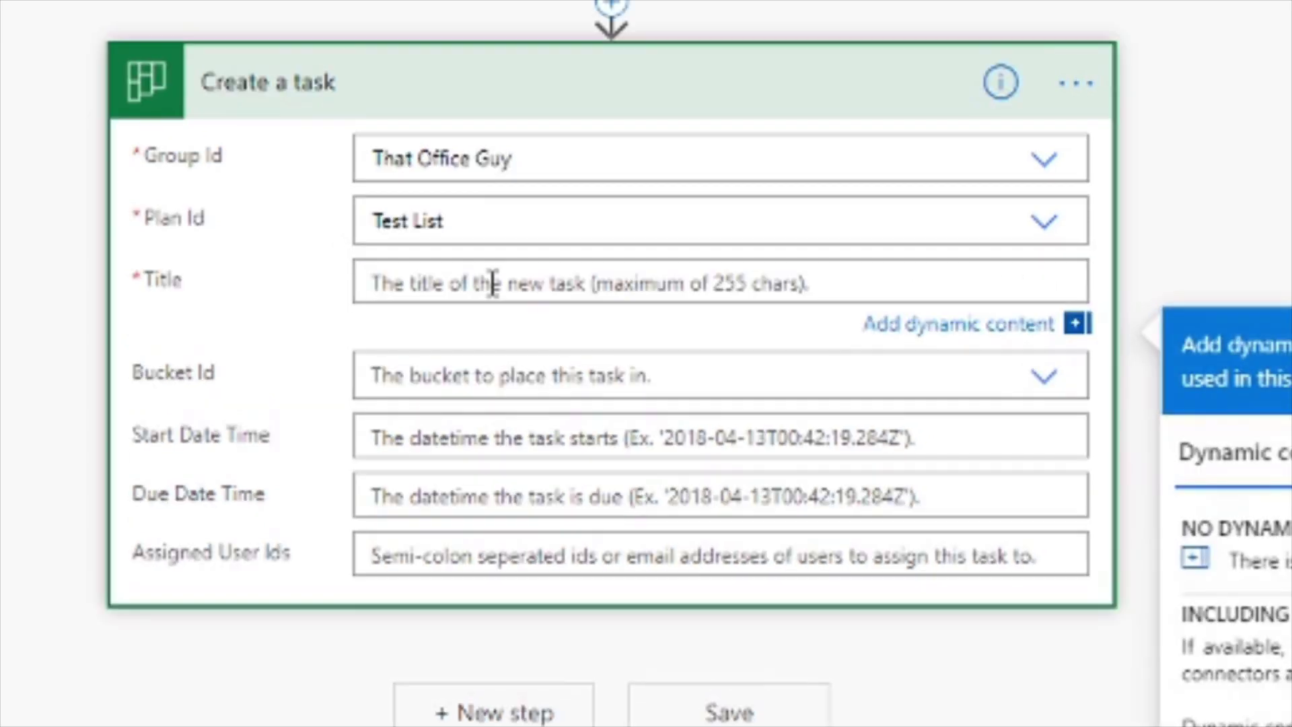
Title the task 'Runs on a Monday' and put it in the To do bucket.
{"action": "type", "text": "R"}
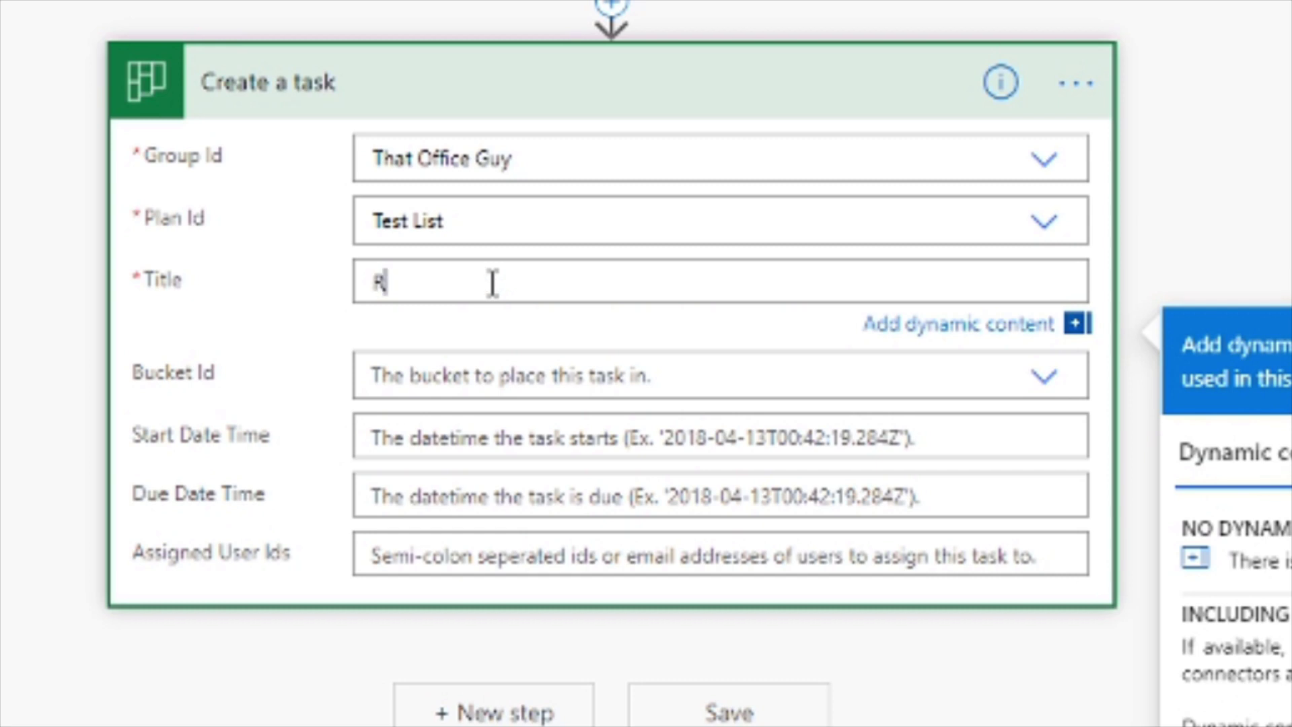
{"action": "type", "text": "uns on a Monday"}
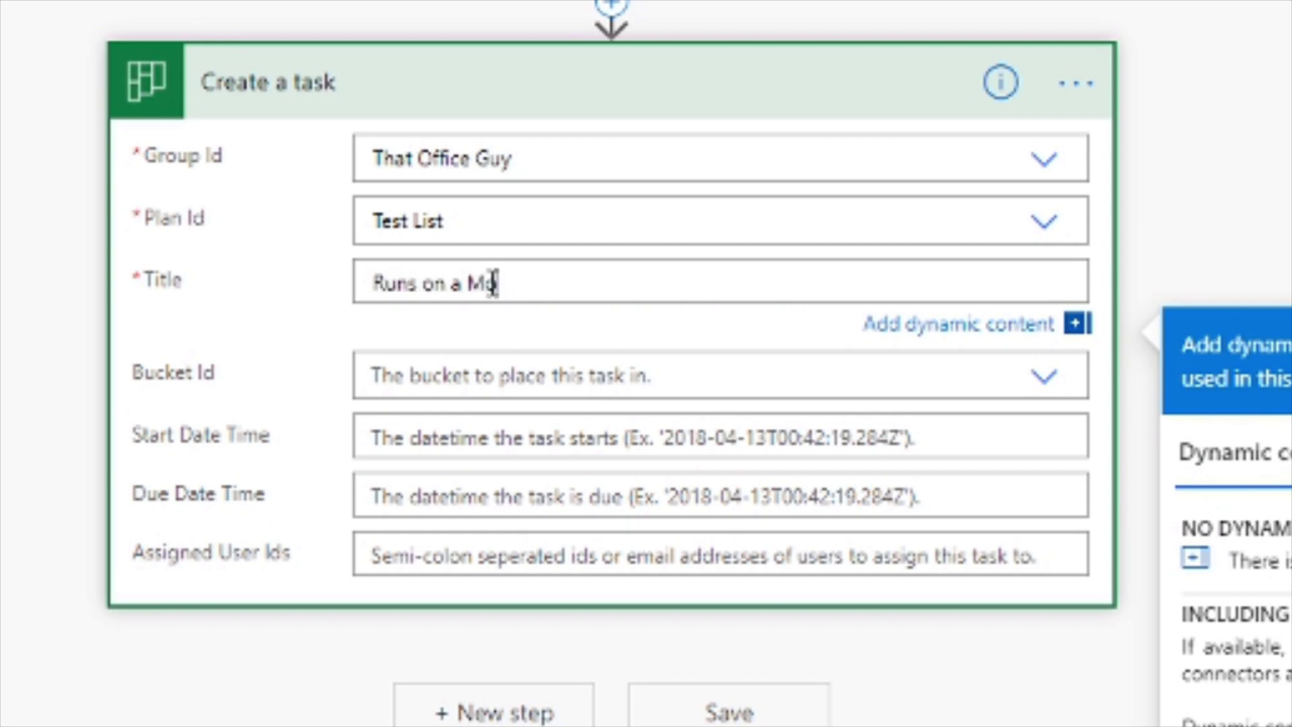
{"action": "left_click", "coordinate": [441, 374]}
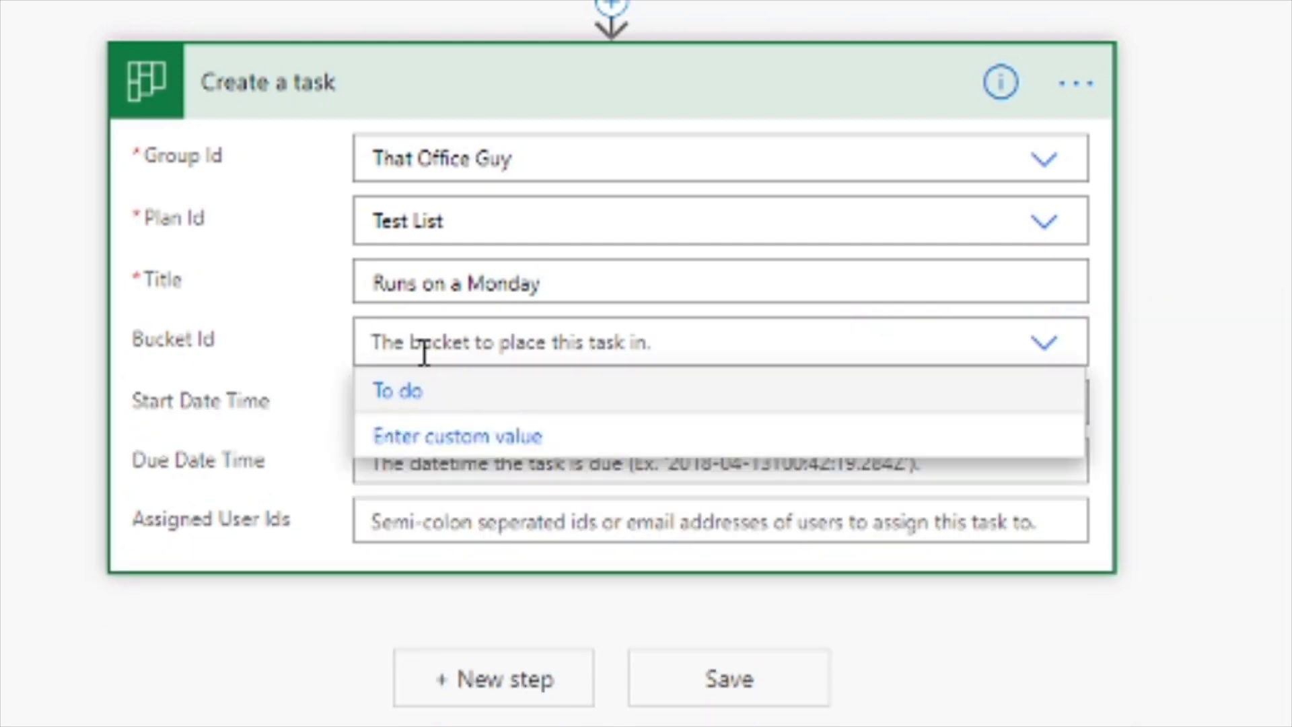
{"action": "left_click", "coordinate": [415, 403]}
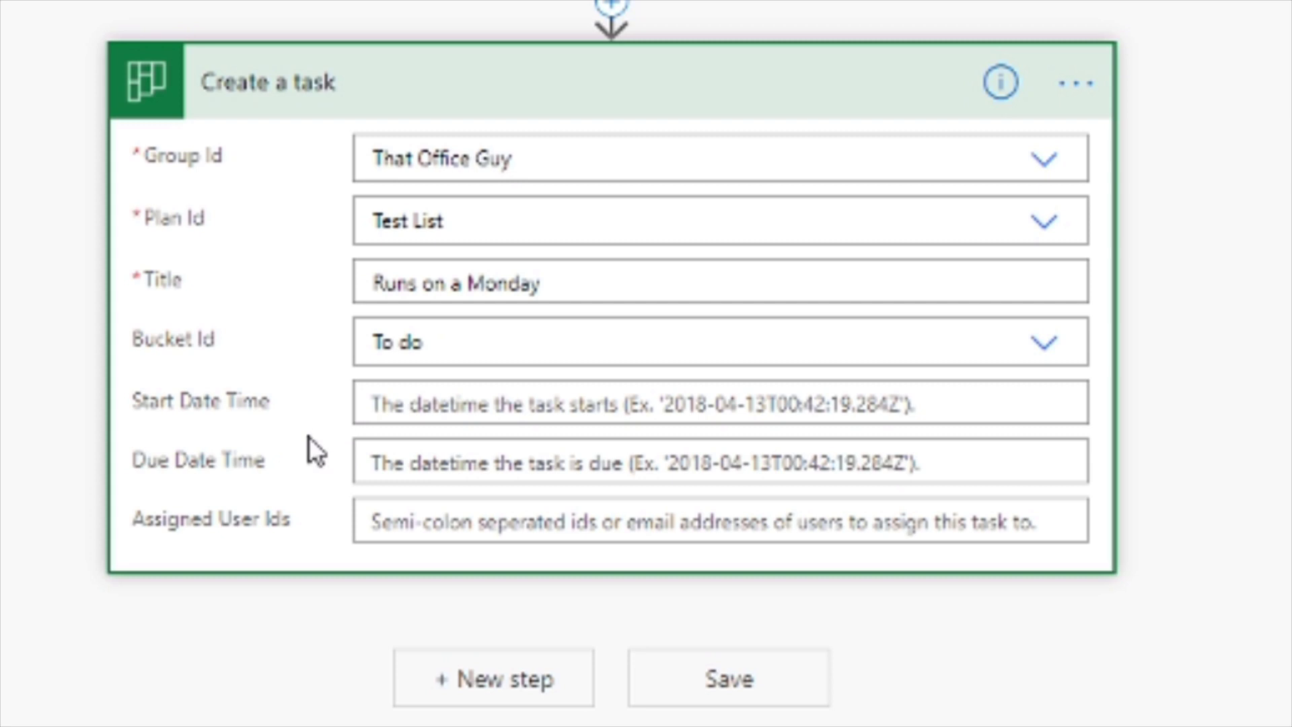
{"action": "left_click", "coordinate": [375, 403]}
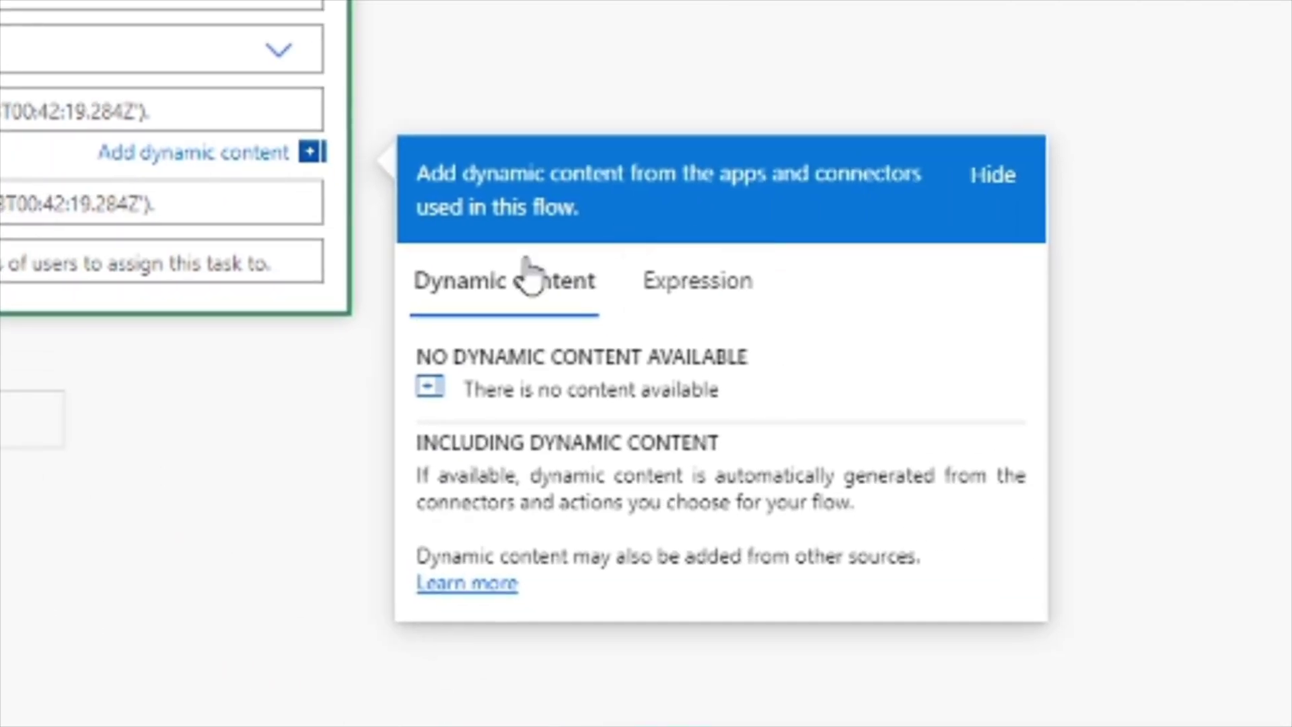
Set the task's Start Date Time to the expression utcNow().
{"action": "left_click", "coordinate": [695, 301]}
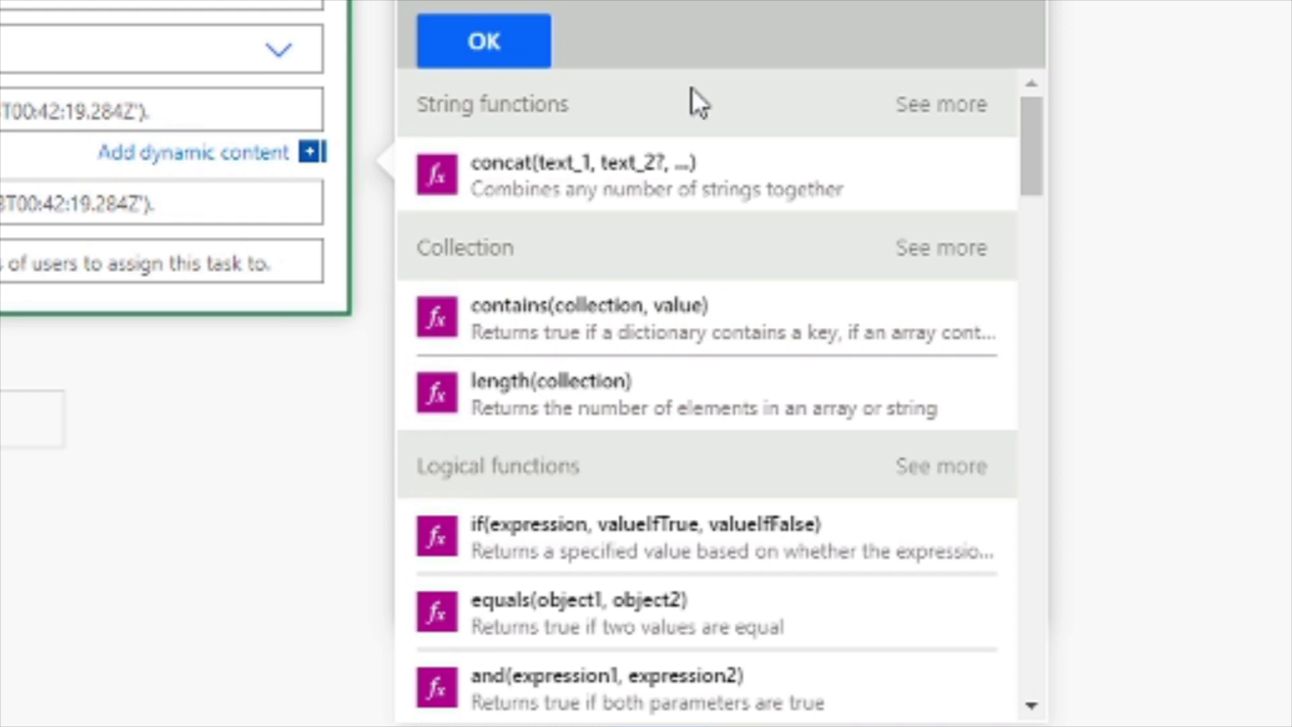
{"action": "scroll", "coordinate": [599, 413], "scroll_direction": "down", "scroll_amount": 15}
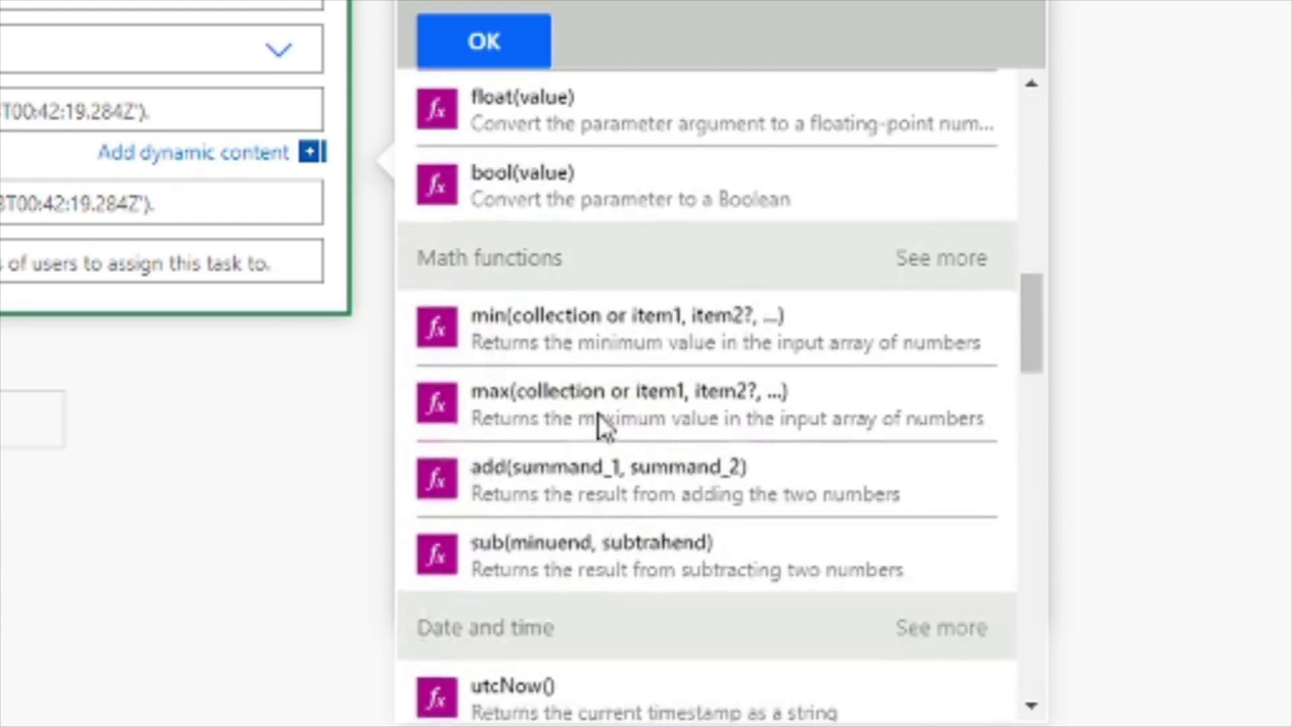
{"action": "scroll", "coordinate": [619, 403], "scroll_direction": "down", "scroll_amount": 2}
{"action": "scroll", "coordinate": [680, 332], "scroll_direction": "down", "scroll_amount": 3}
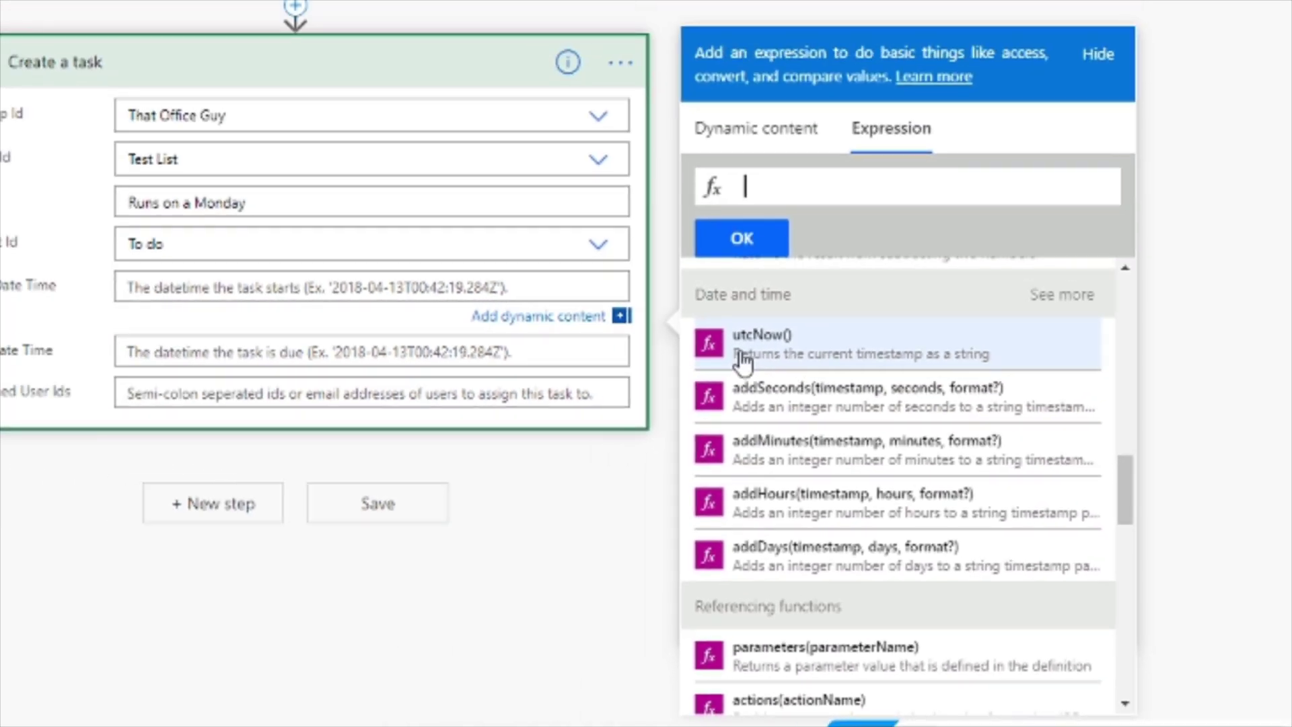
{"action": "left_click", "coordinate": [812, 363]}
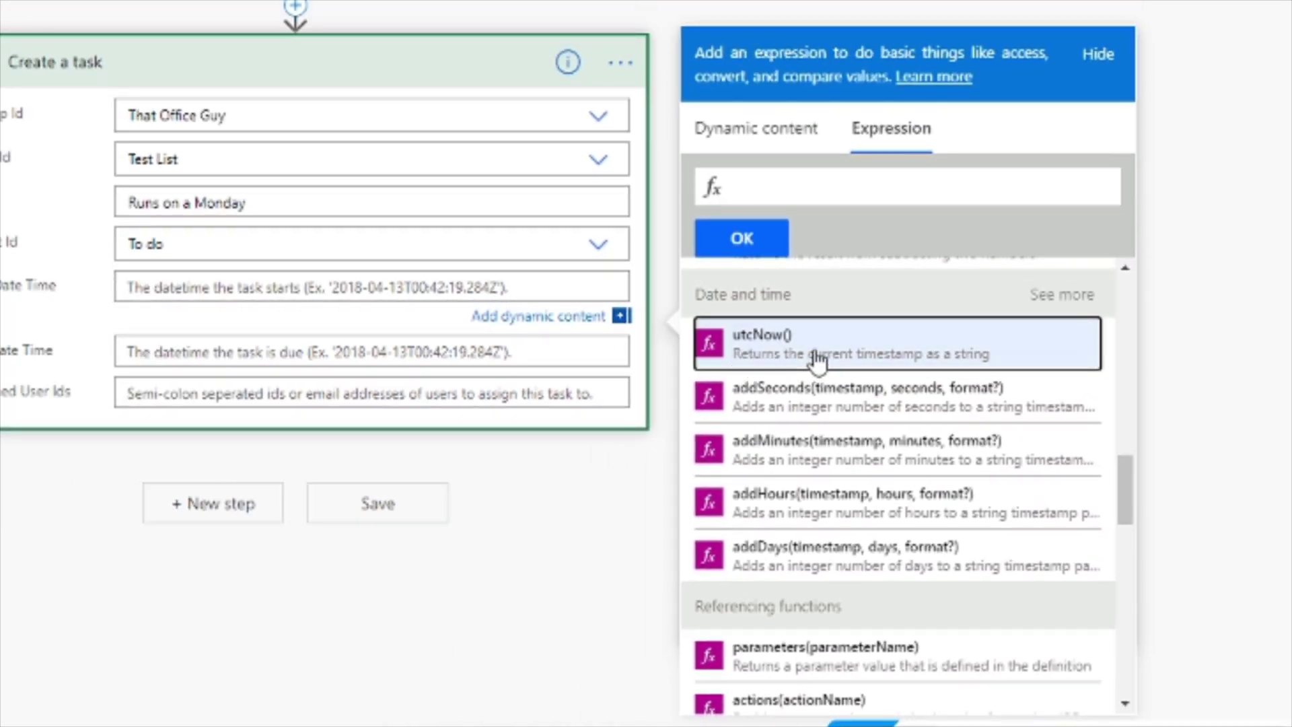
{"action": "left_click", "coordinate": [741, 239]}
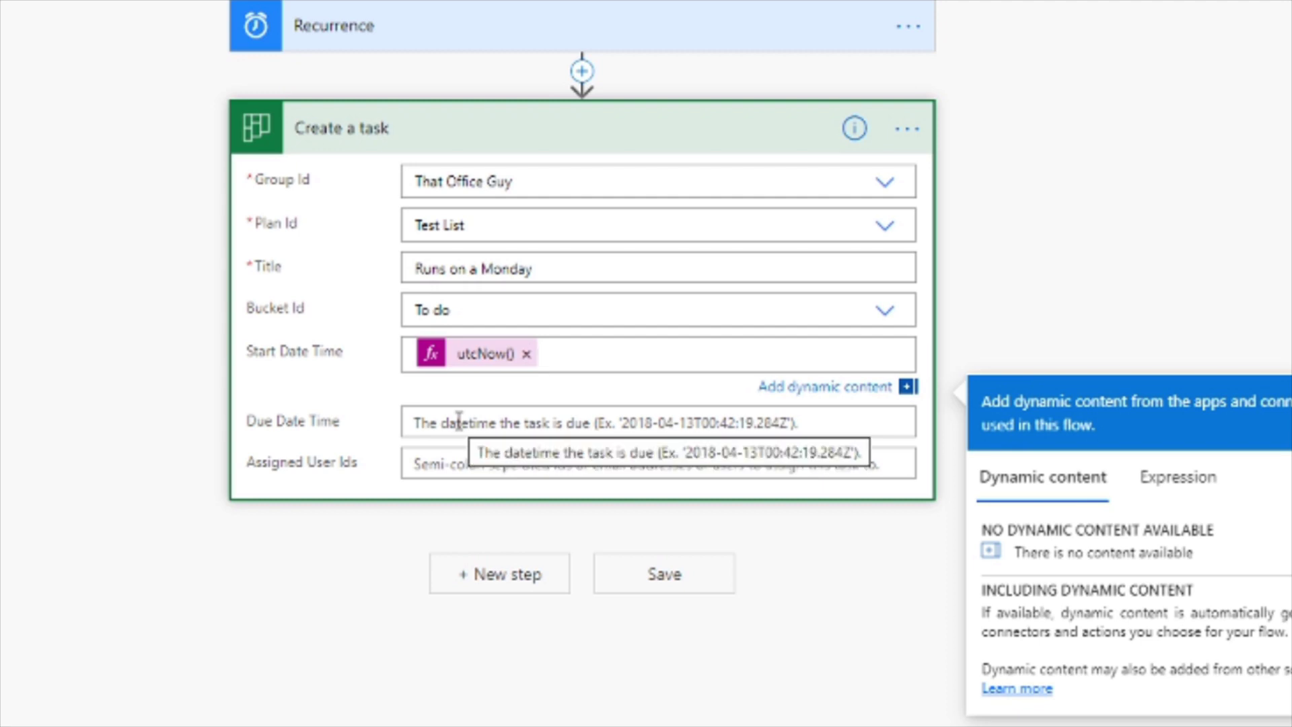
Set the task's Due Date Time to the expression addDays(utcNow(),5).
{"action": "left_click", "coordinate": [459, 422]}
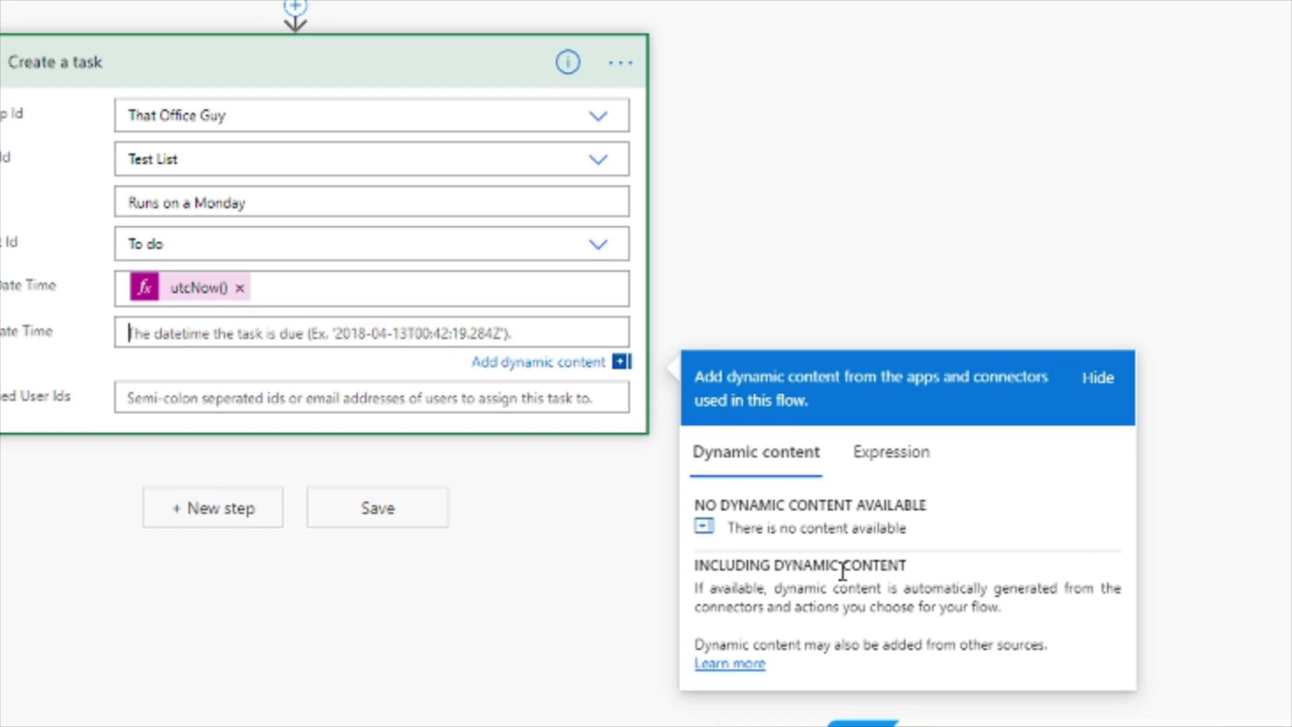
{"action": "left_click", "coordinate": [906, 456]}
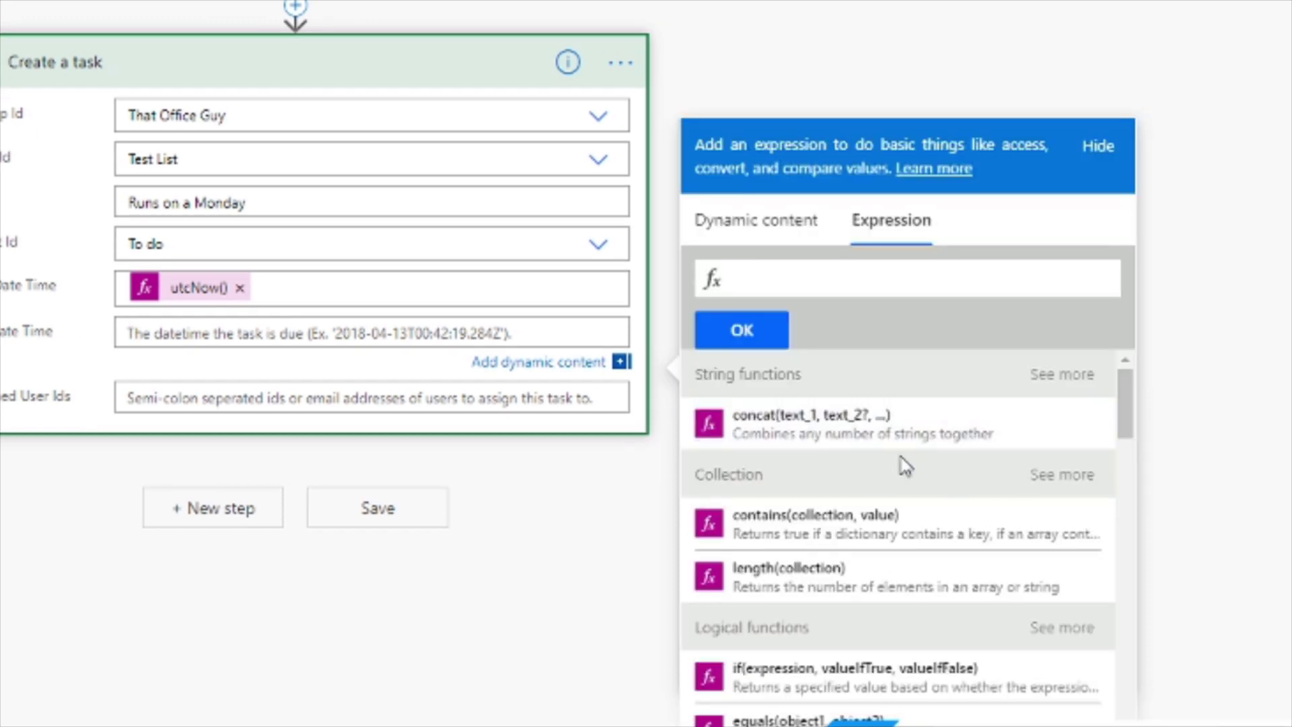
{"action": "scroll", "coordinate": [921, 672], "scroll_direction": "down", "scroll_amount": 12}
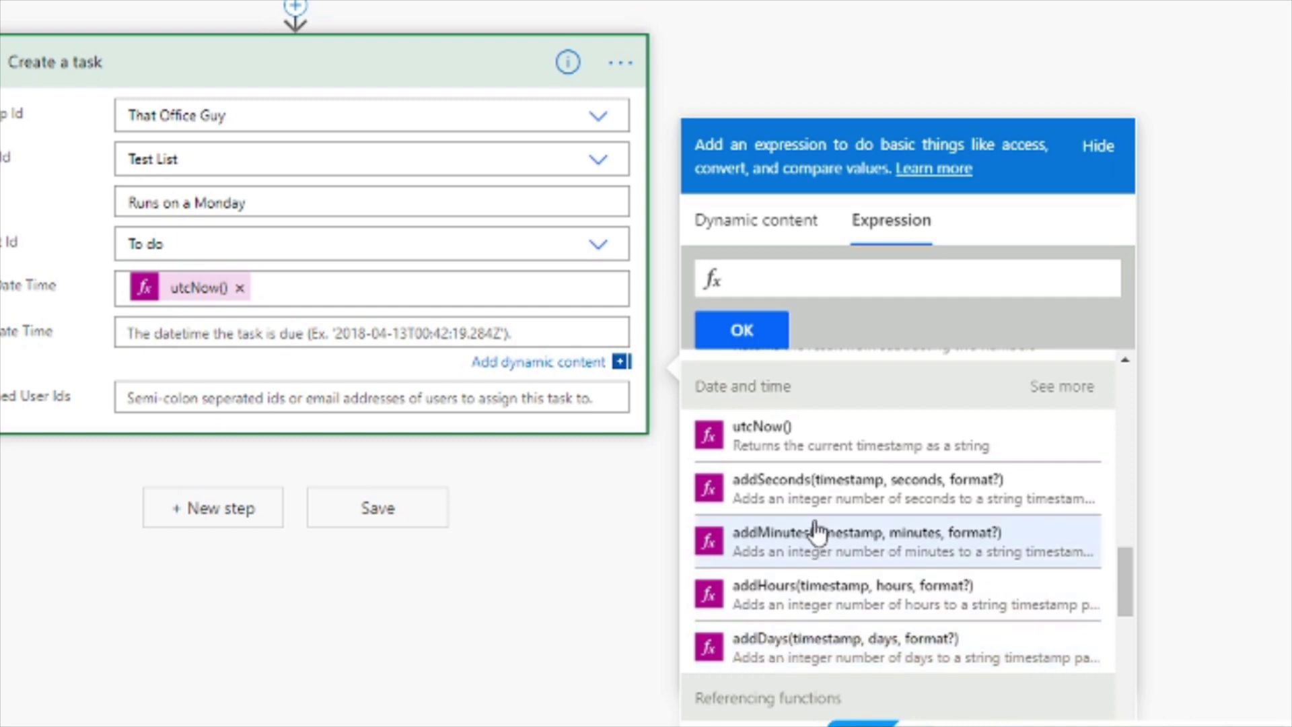
{"action": "left_click", "coordinate": [796, 648]}
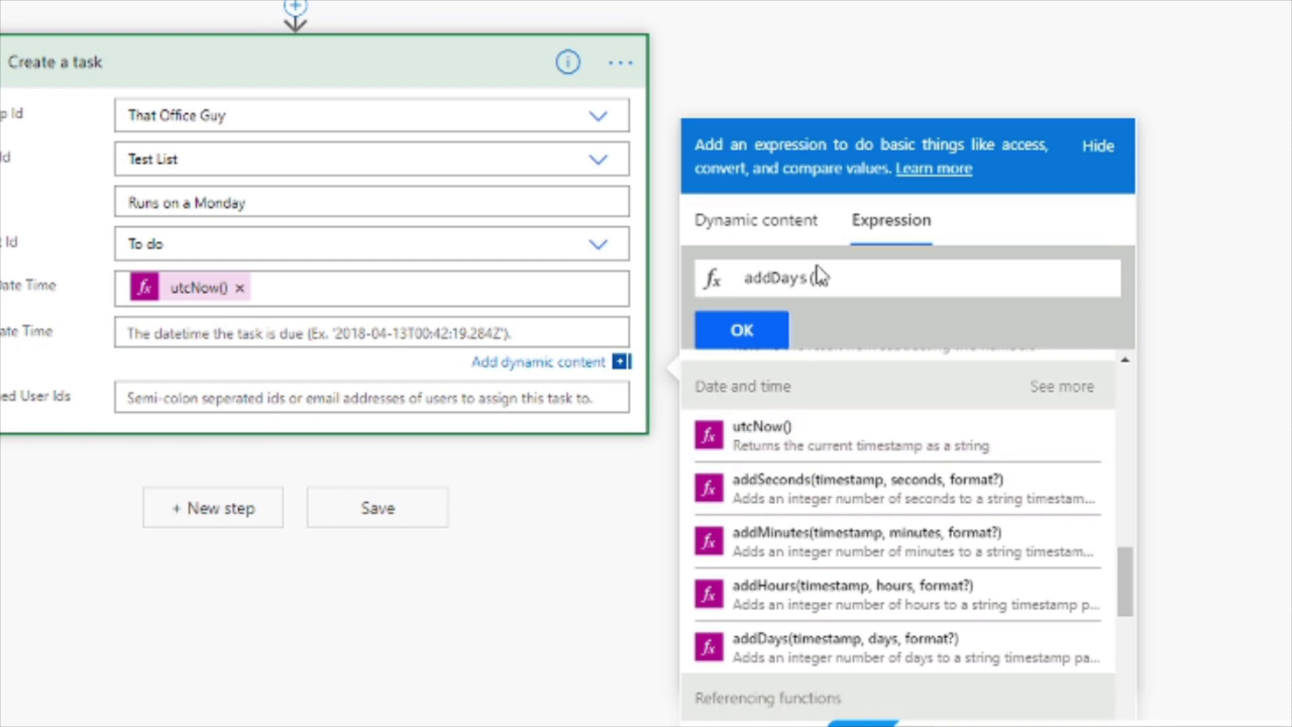
{"action": "left_click", "coordinate": [772, 447]}
{"action": "type", "text": ","}
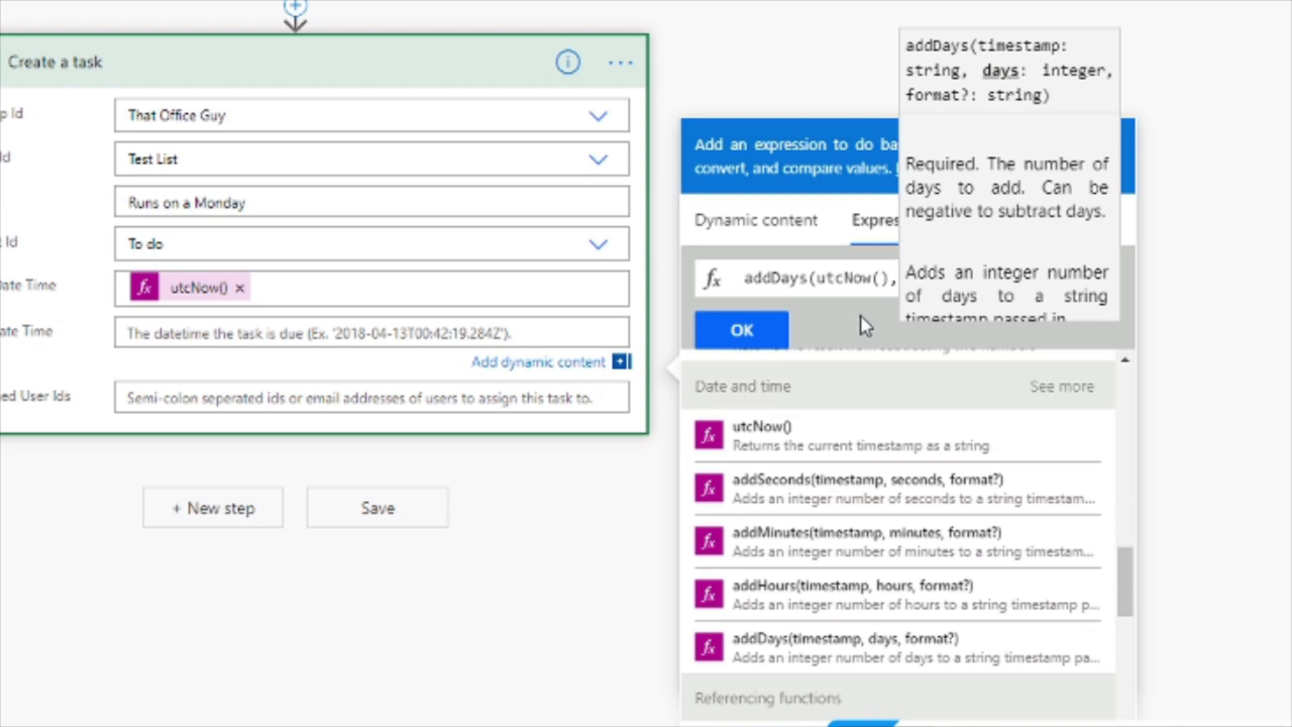
{"action": "type", "text": "5"}
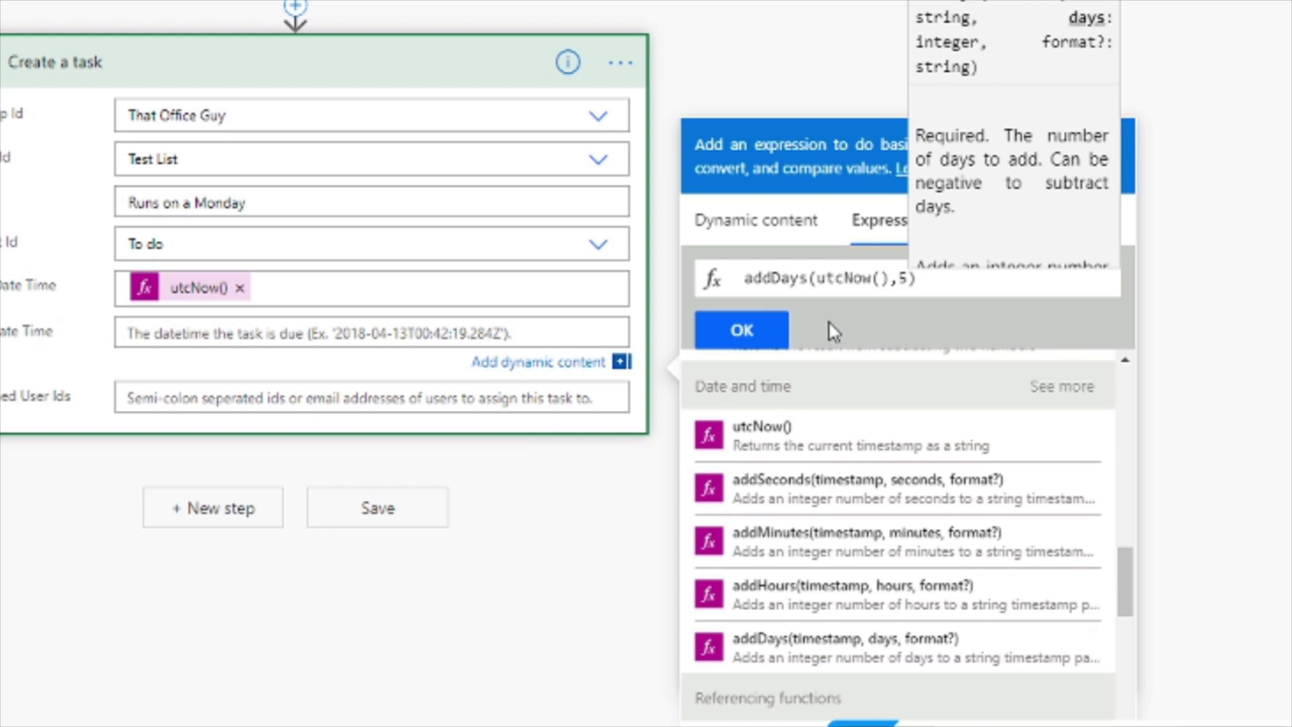
{"action": "left_click", "coordinate": [755, 330]}
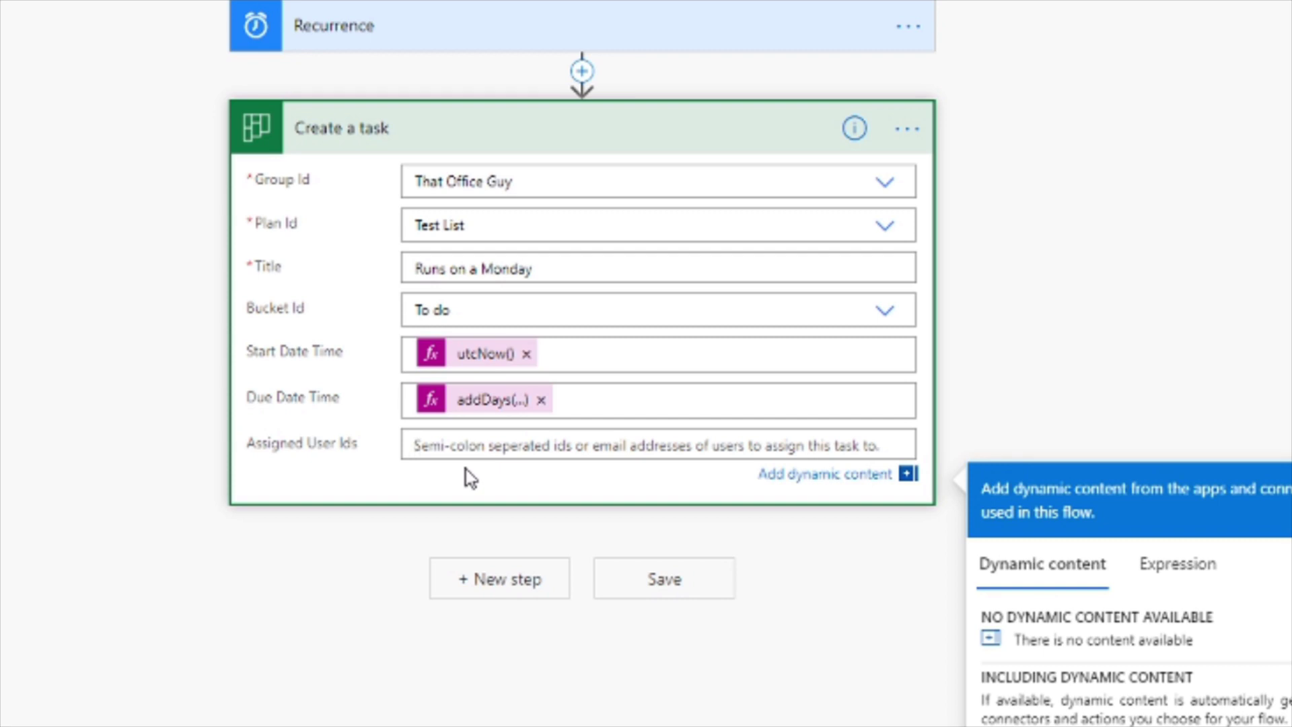
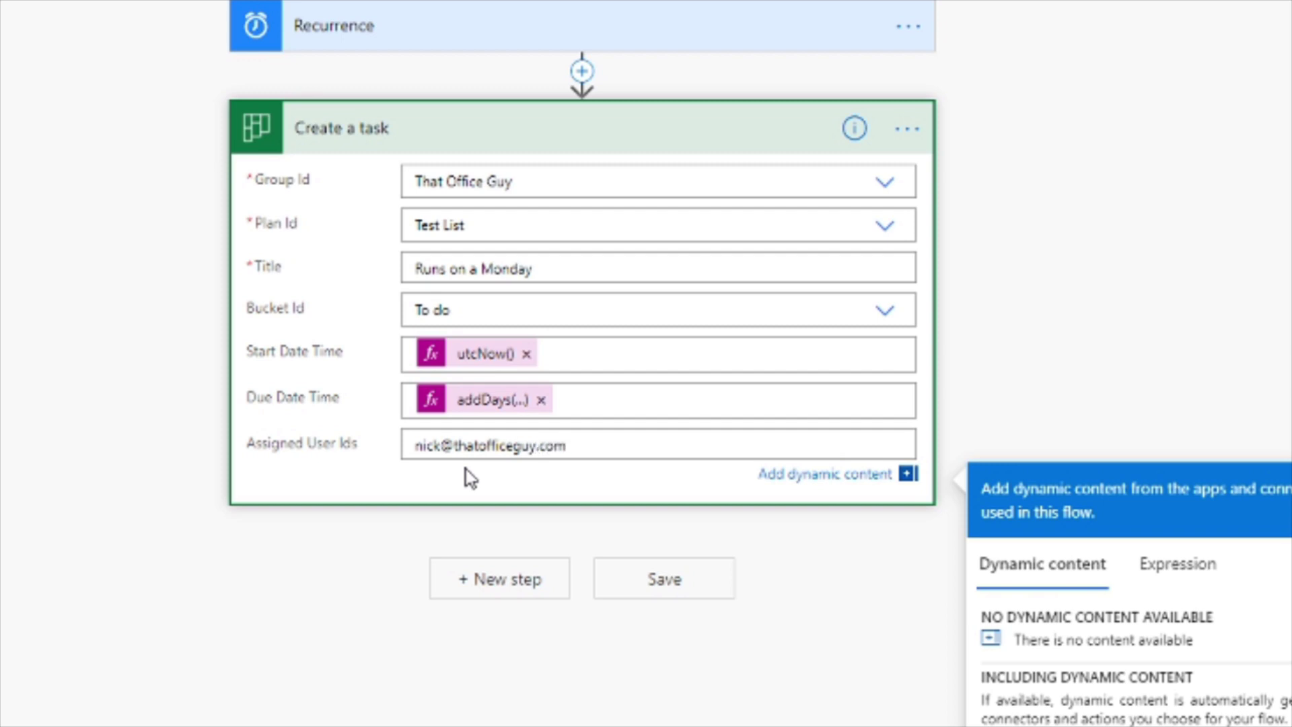
Enter the assignee's e-mail address in the task's Assigned User Ids field.
{"action": "left_click", "coordinate": [465, 469]}
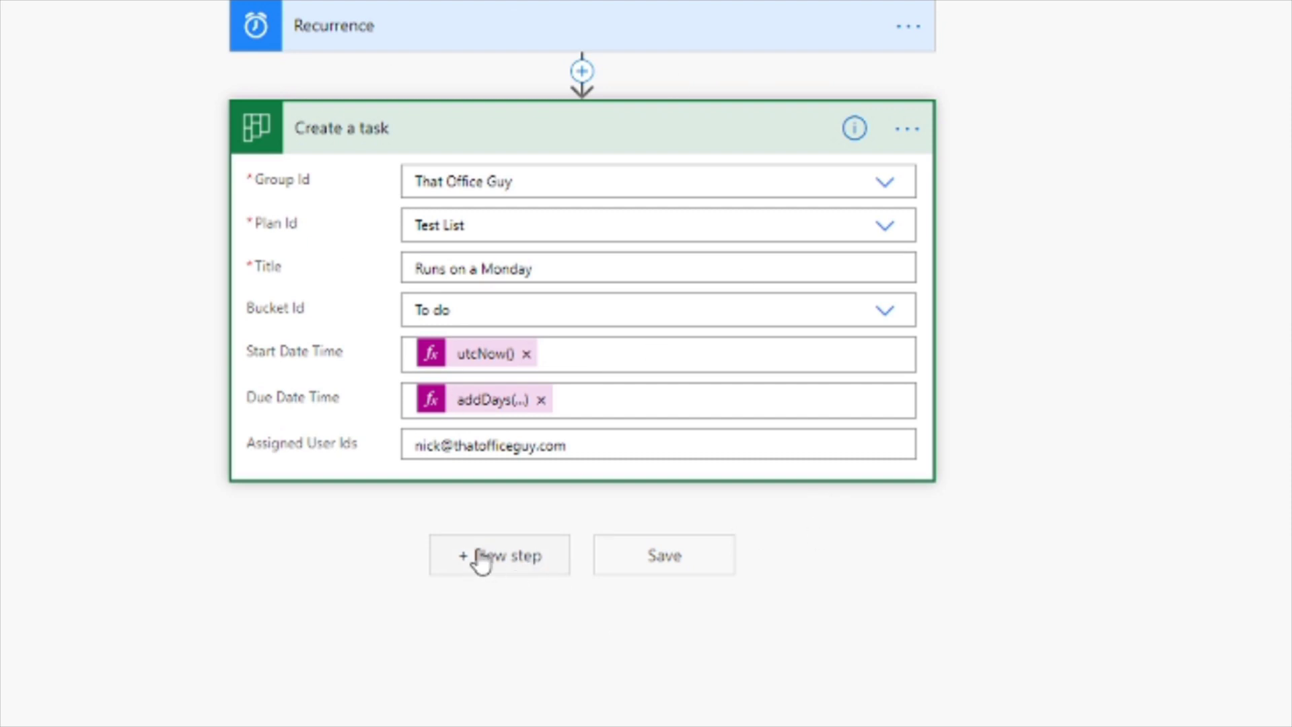
Add a new step, search 'planner', and choose the Planner 'Update task details' action.
{"action": "left_click", "coordinate": [492, 566]}
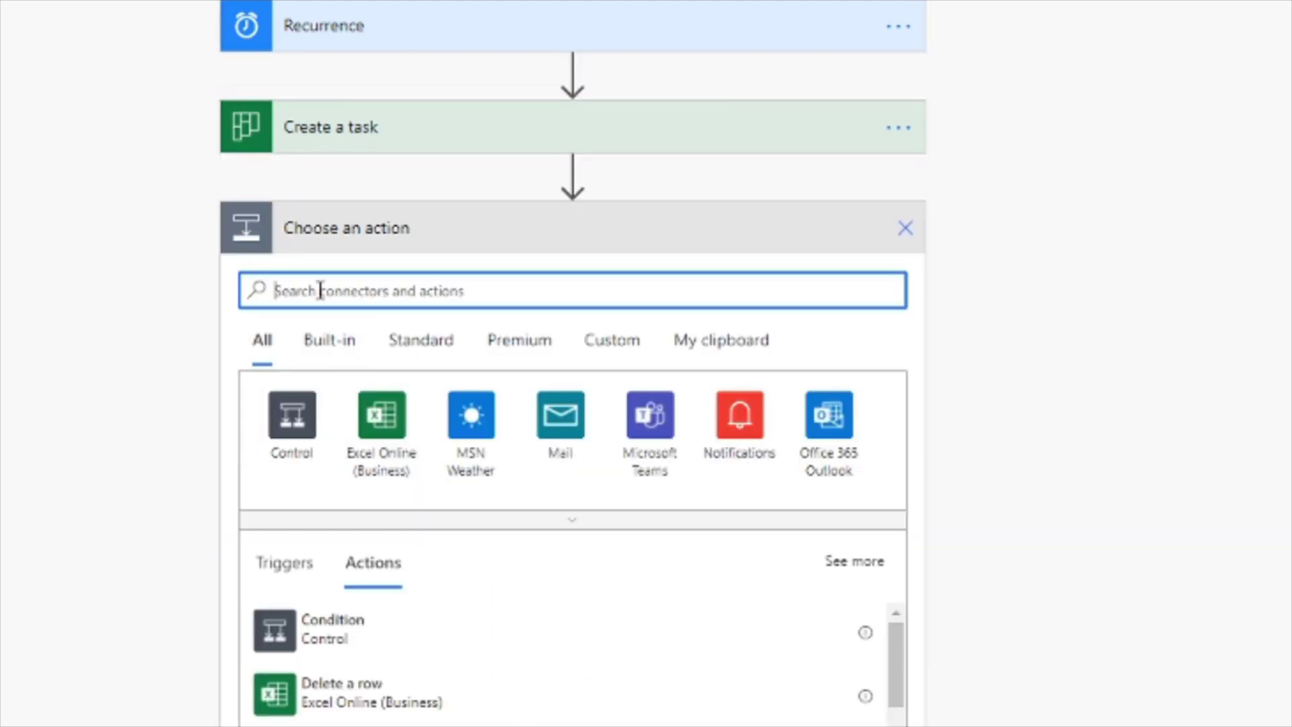
{"action": "type", "text": "planner"}
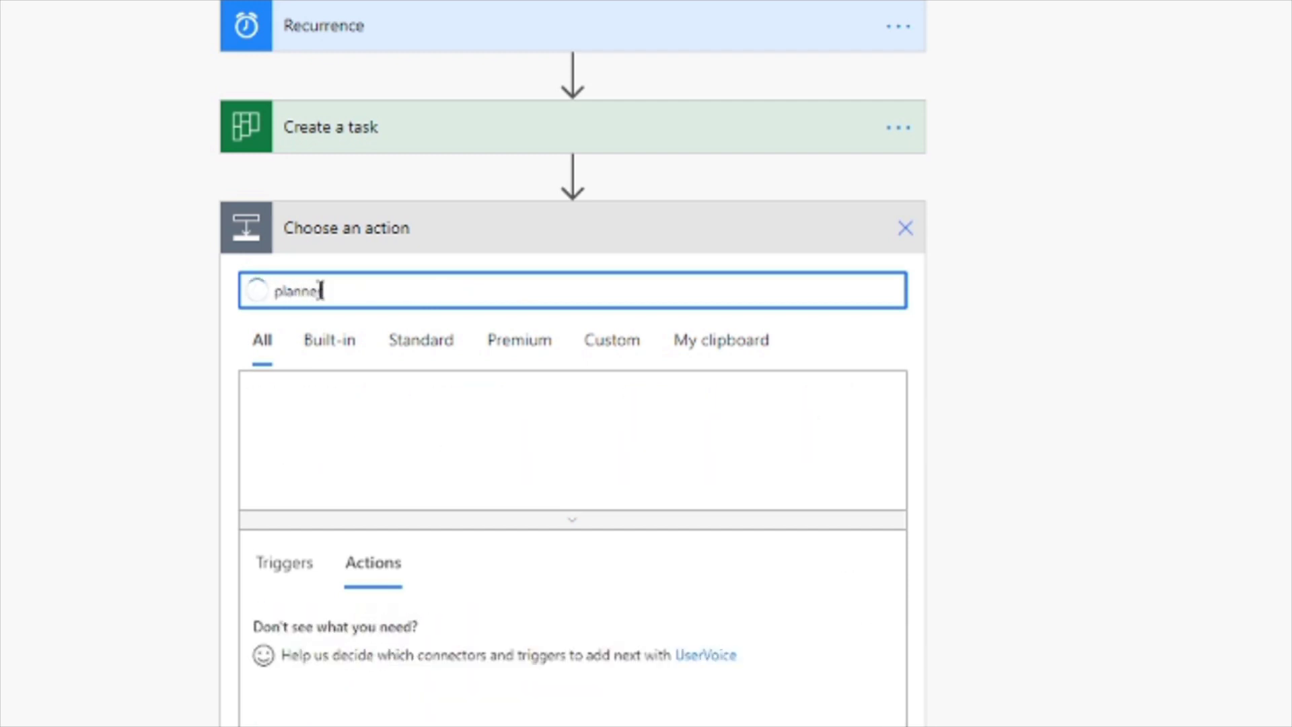
{"action": "left_click", "coordinate": [291, 425]}
{"action": "scroll", "coordinate": [551, 579], "scroll_direction": "down", "scroll_amount": 5}
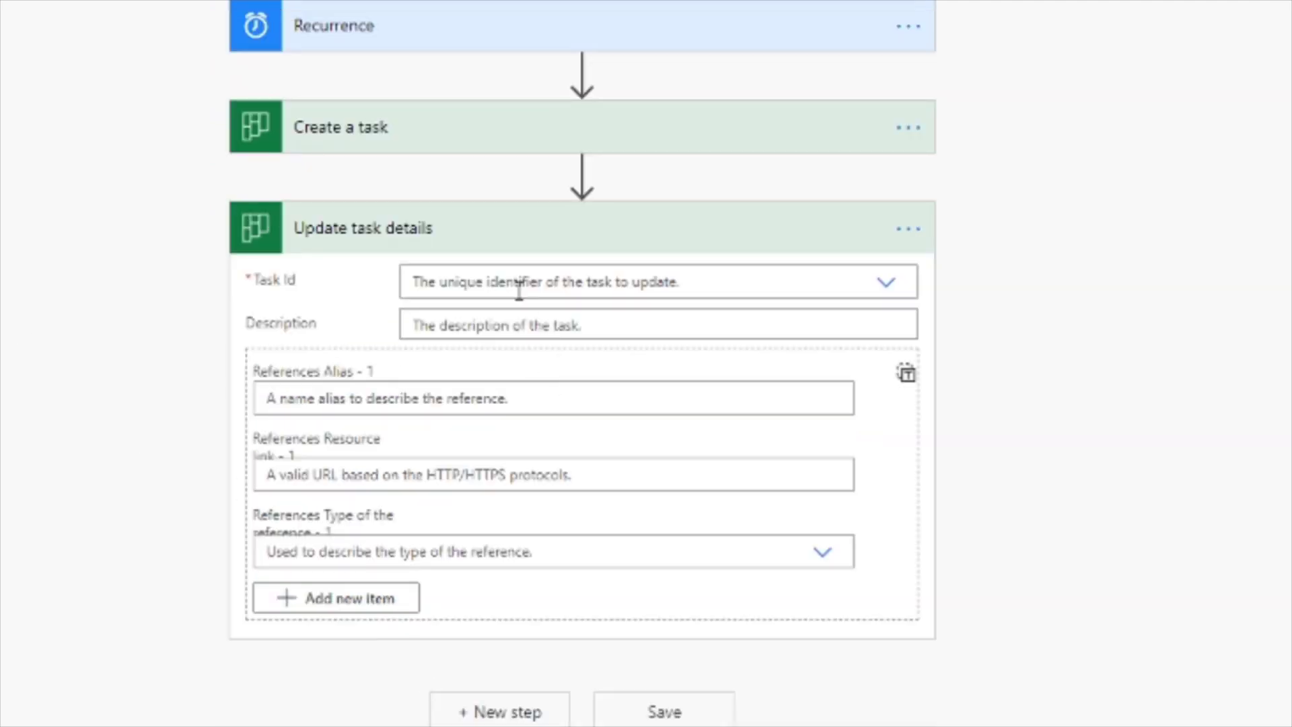
Fill Update task details' Task Id with the Id output from Create a task as a custom value.
{"action": "left_click", "coordinate": [739, 279]}
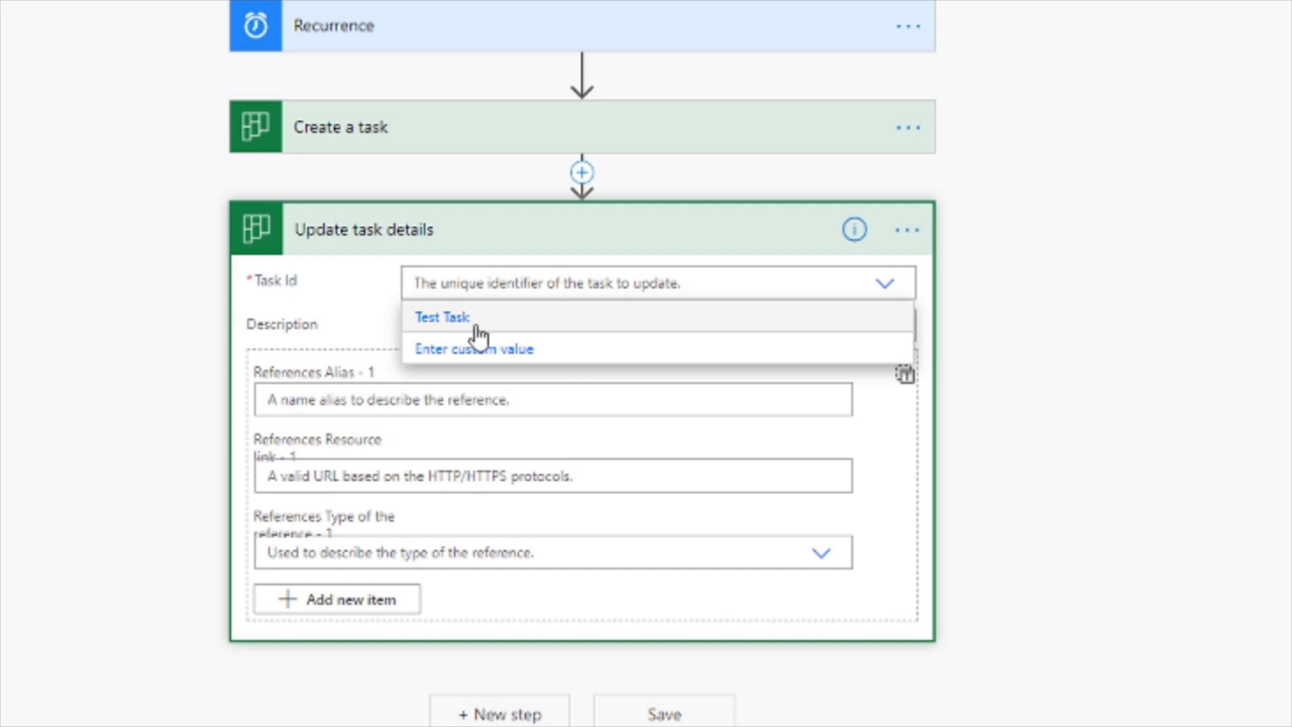
{"action": "left_click", "coordinate": [506, 350]}
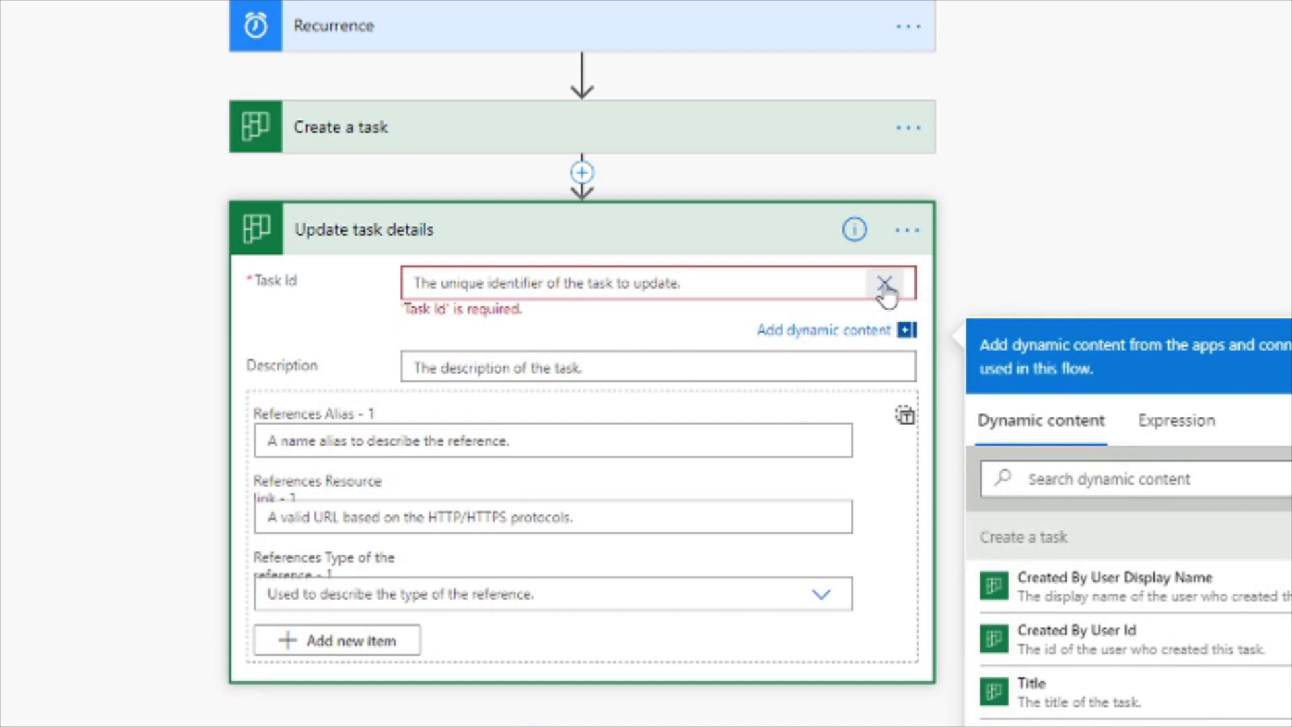
{"action": "left_click", "coordinate": [885, 284]}
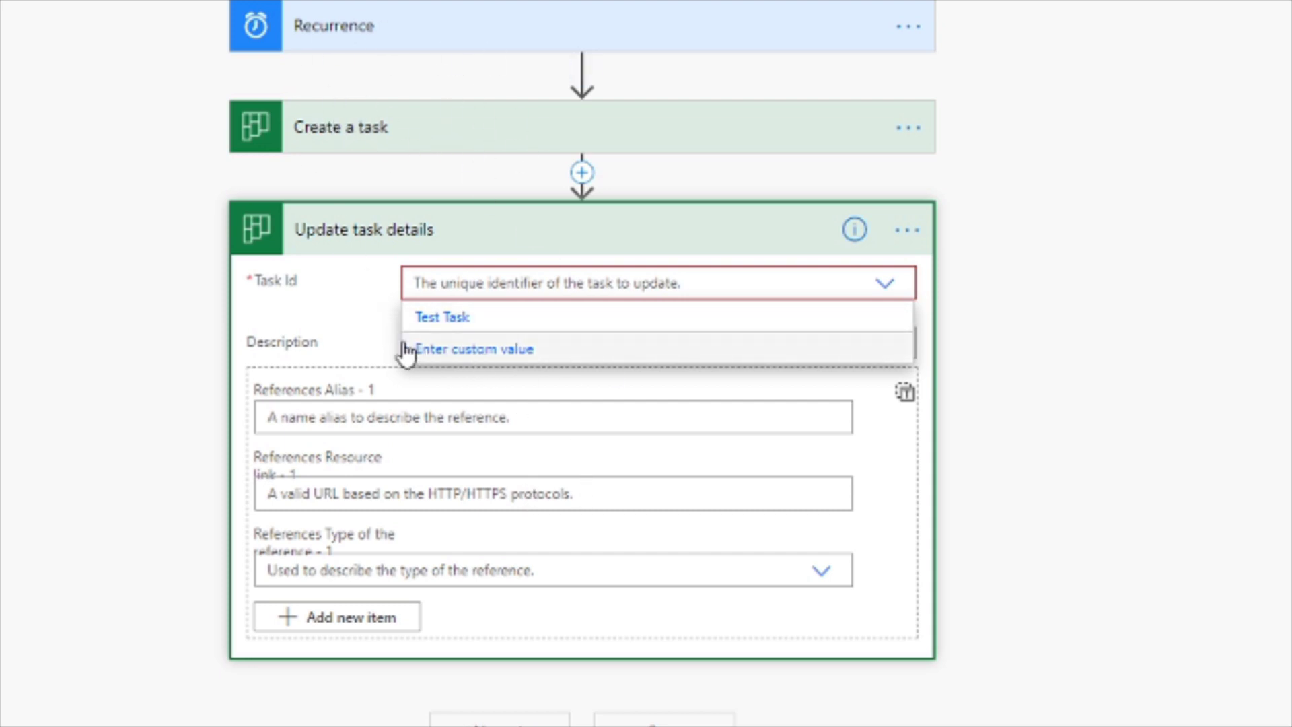
{"action": "left_click", "coordinate": [487, 351]}
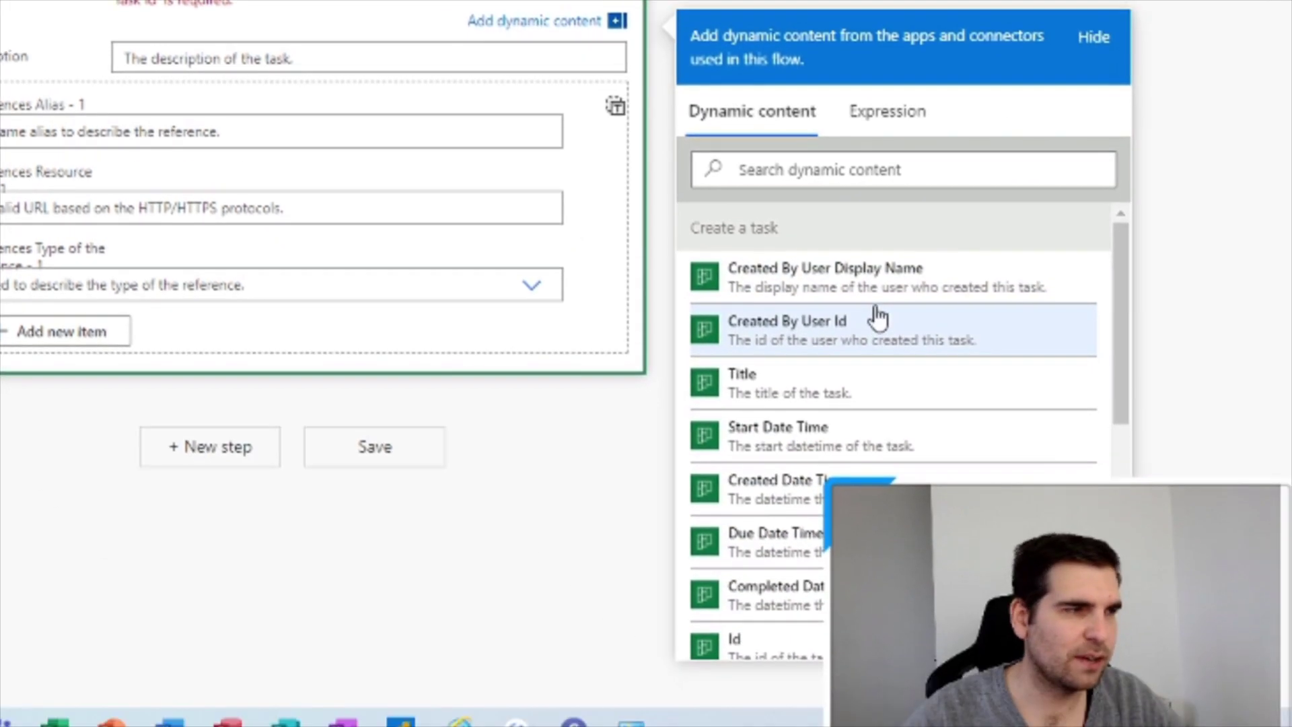
{"action": "scroll", "coordinate": [879, 322], "scroll_direction": "down", "scroll_amount": 2}
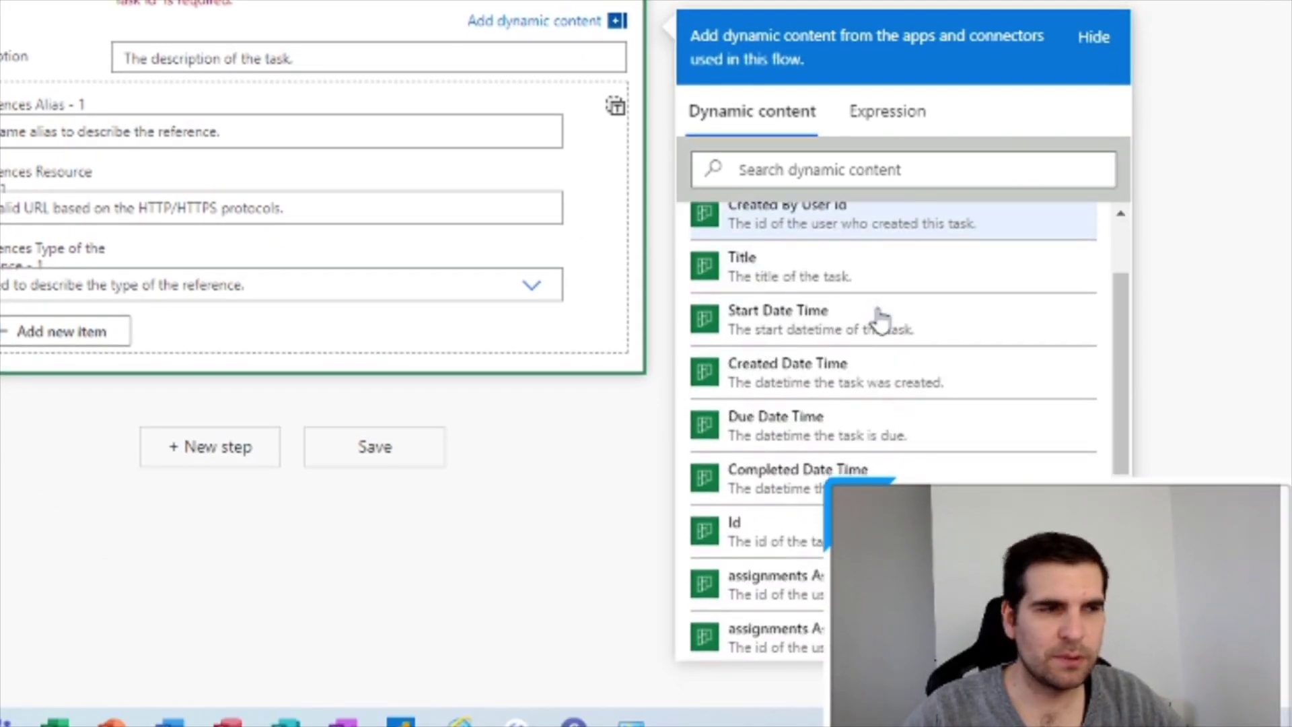
{"action": "scroll", "coordinate": [877, 320], "scroll_direction": "down", "scroll_amount": 6}
{"action": "scroll", "coordinate": [878, 318], "scroll_direction": "up", "scroll_amount": 4}
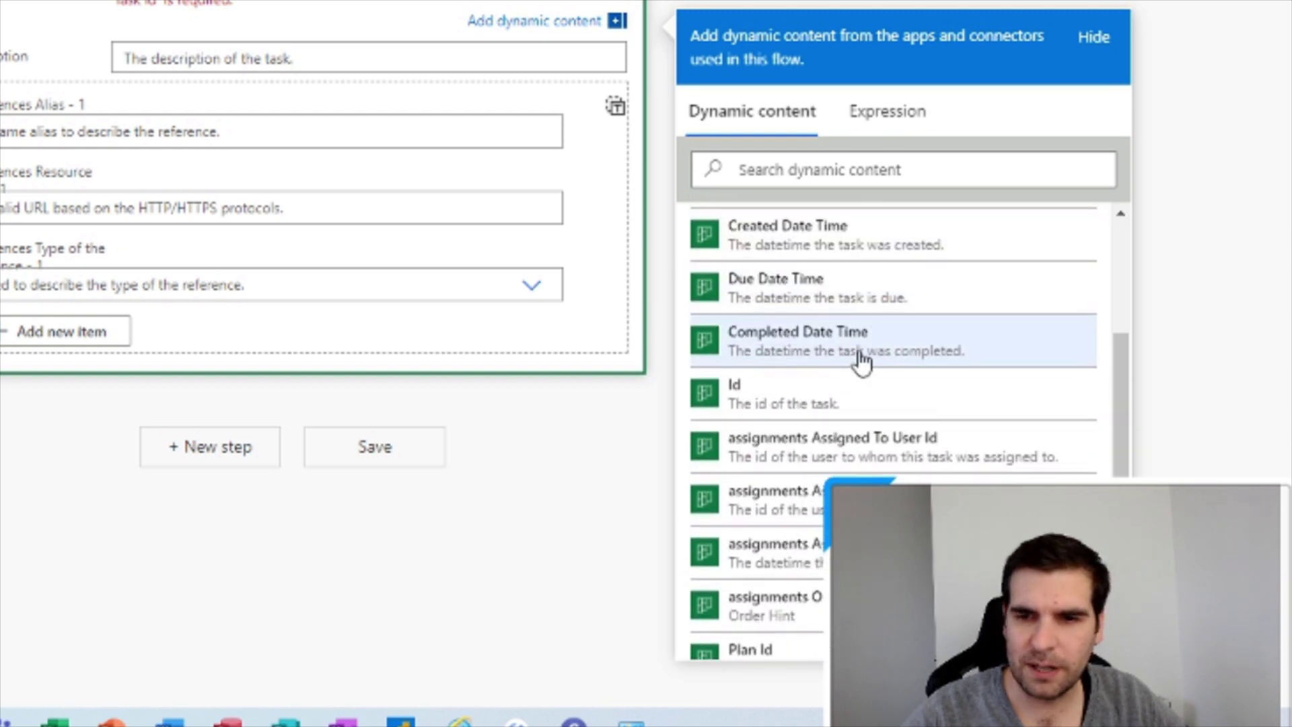
{"action": "scroll", "coordinate": [862, 361], "scroll_direction": "up", "scroll_amount": 4}
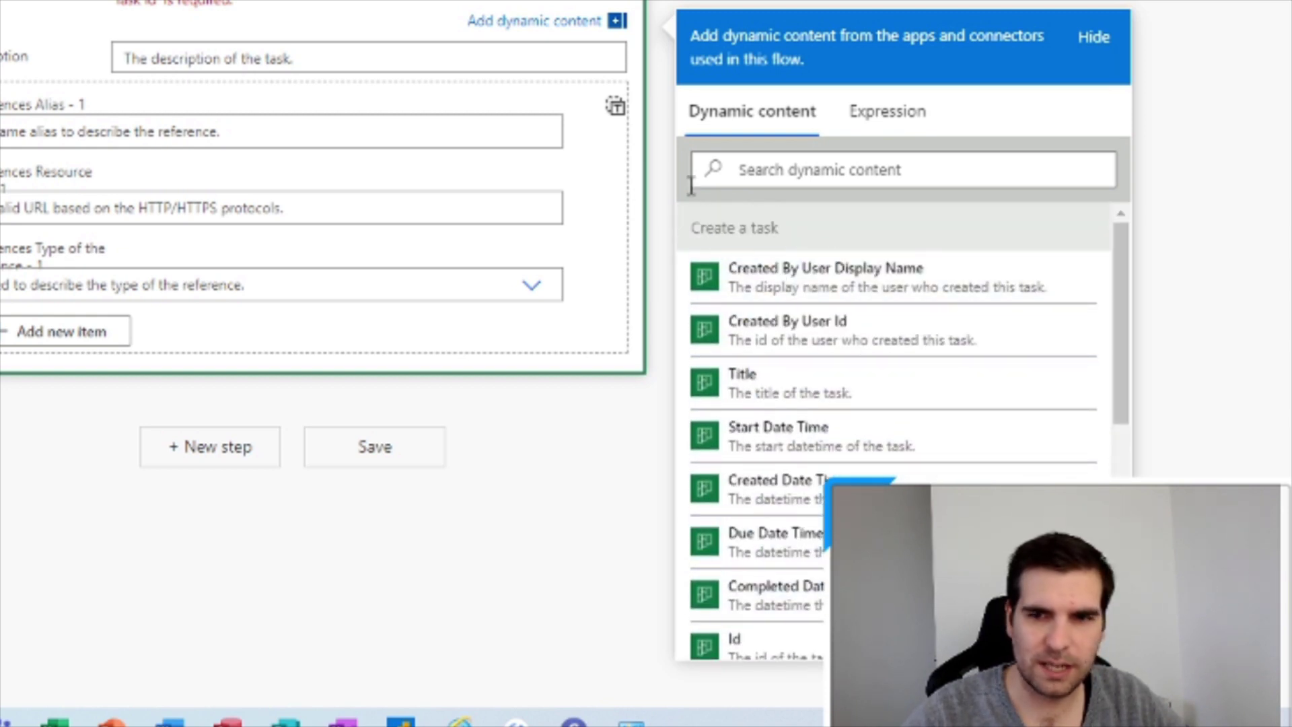
{"action": "scroll", "coordinate": [772, 523], "scroll_direction": "down", "scroll_amount": 2}
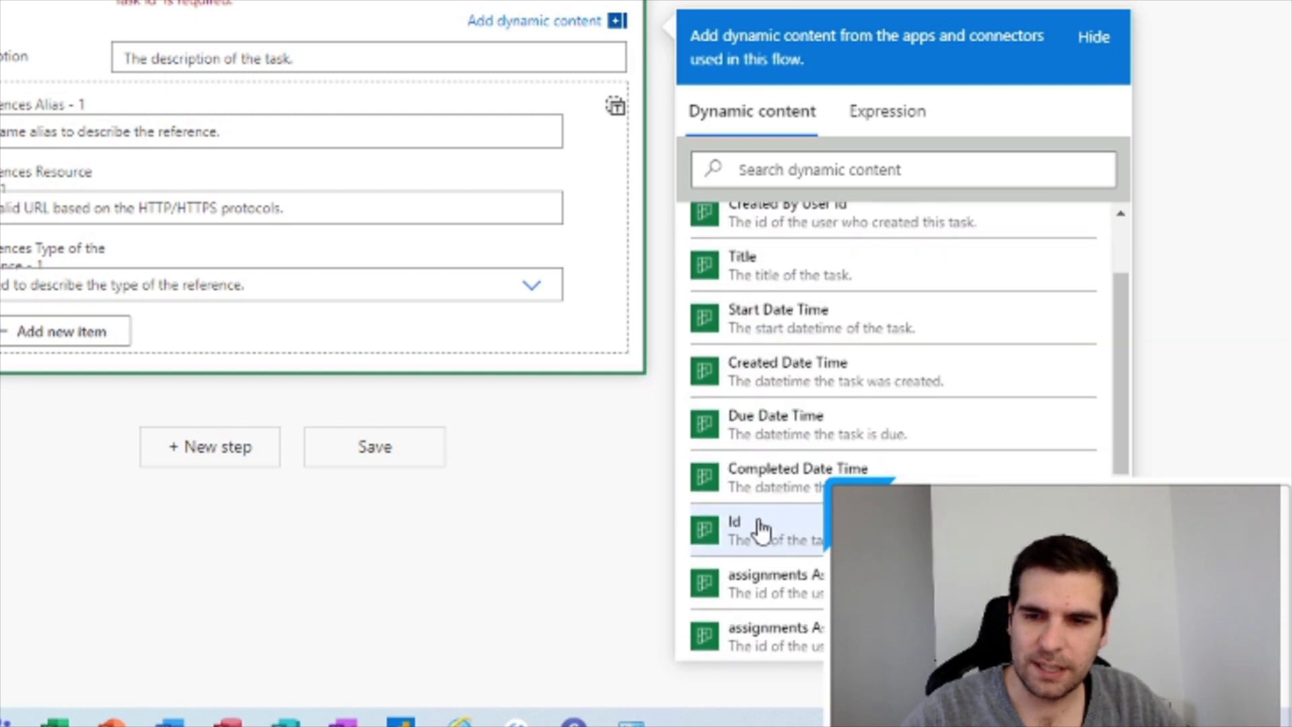
{"action": "scroll", "coordinate": [783, 538], "scroll_direction": "down", "scroll_amount": 4}
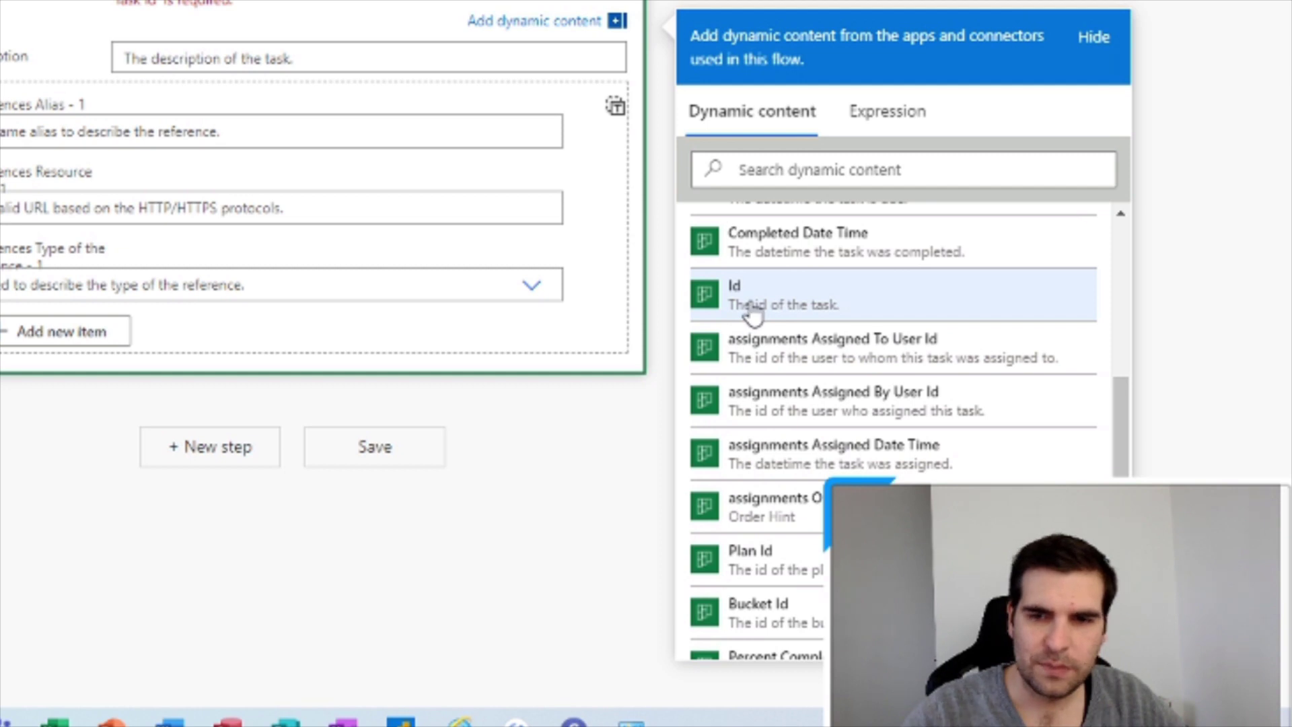
{"action": "left_click", "coordinate": [752, 296]}
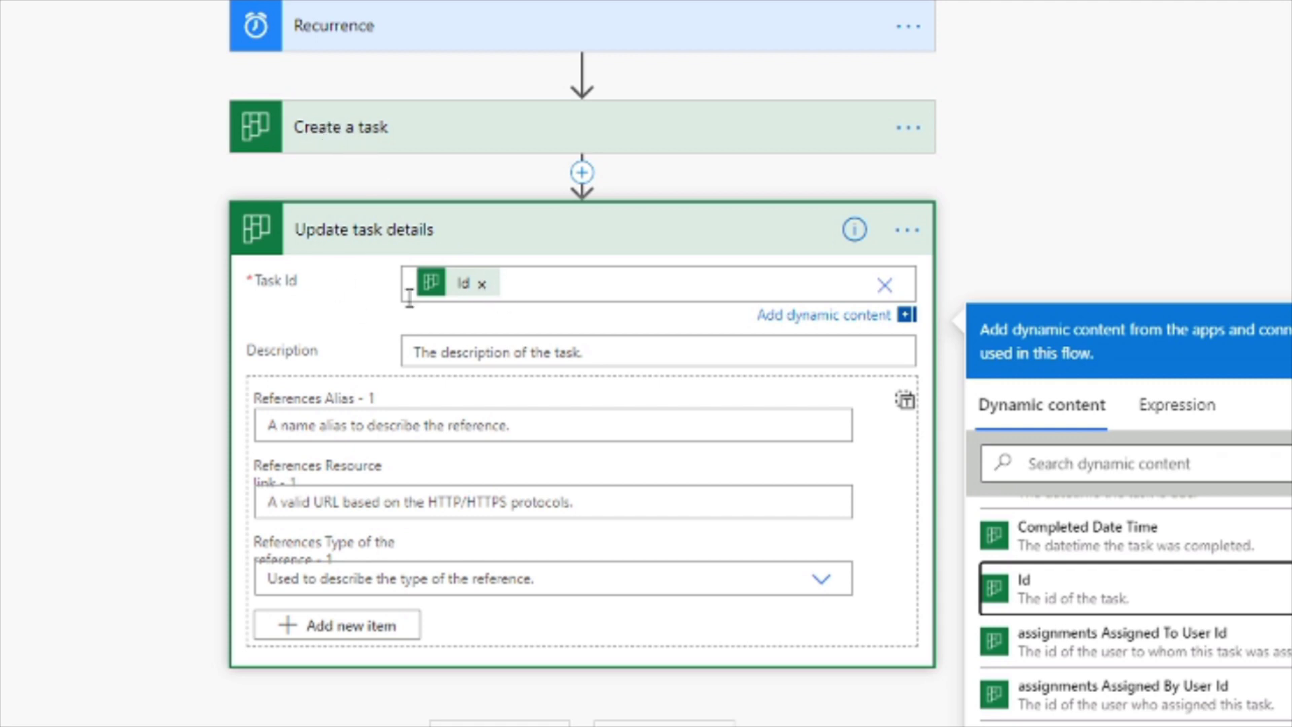
{"action": "left_click", "coordinate": [424, 351]}
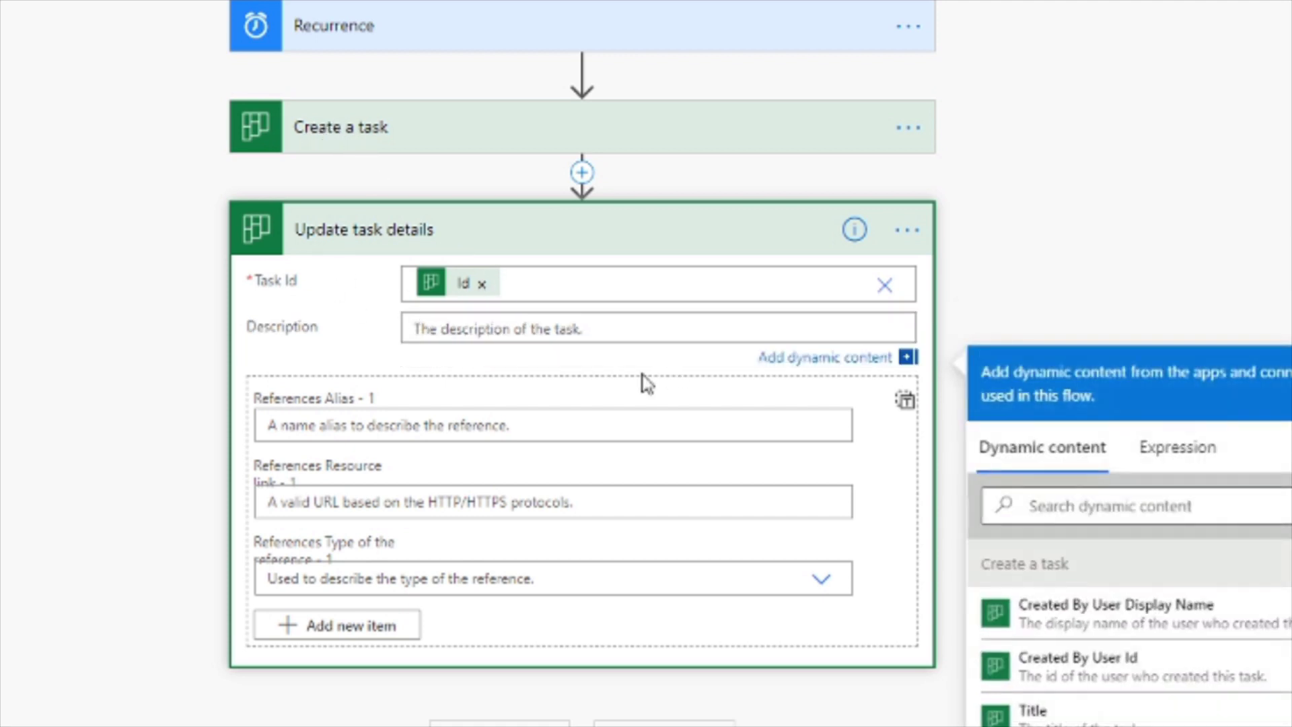
Give the task the description 'This task runs every Monday and lasts for 5 days' and add a new step.
{"action": "type", "text": "Thi"}
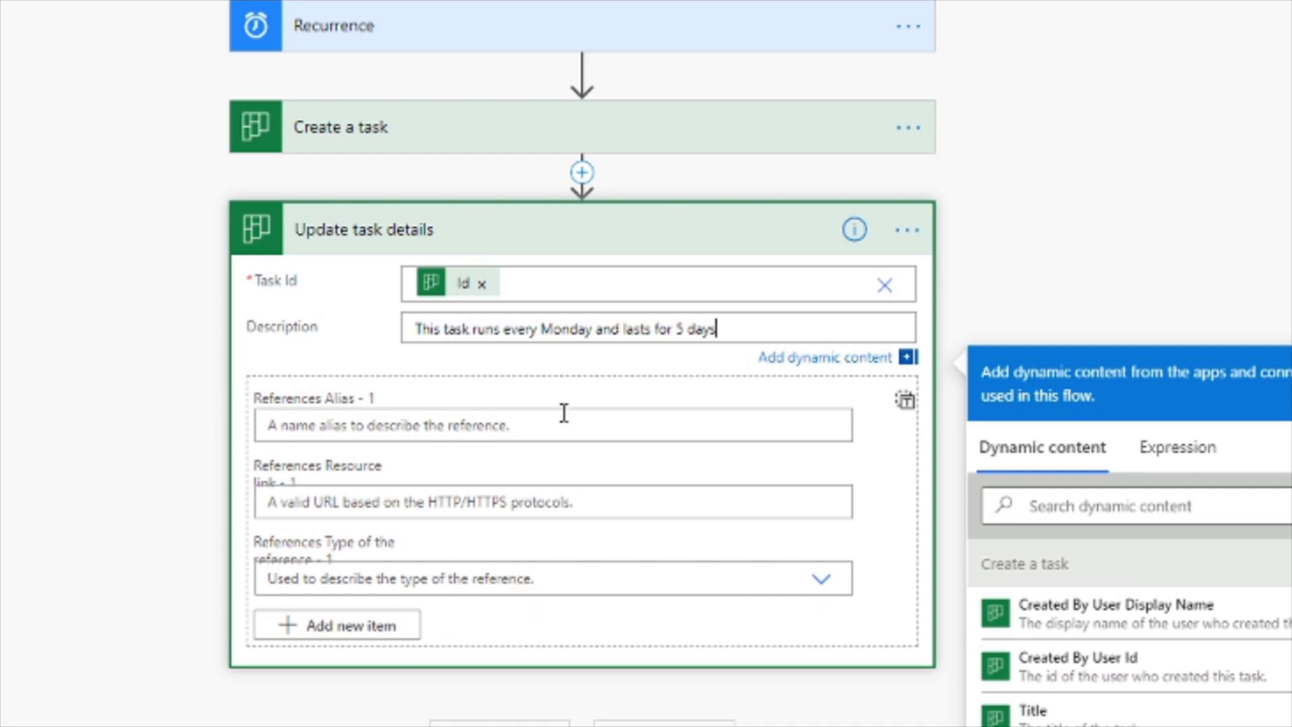
{"action": "left_click", "coordinate": [615, 245]}
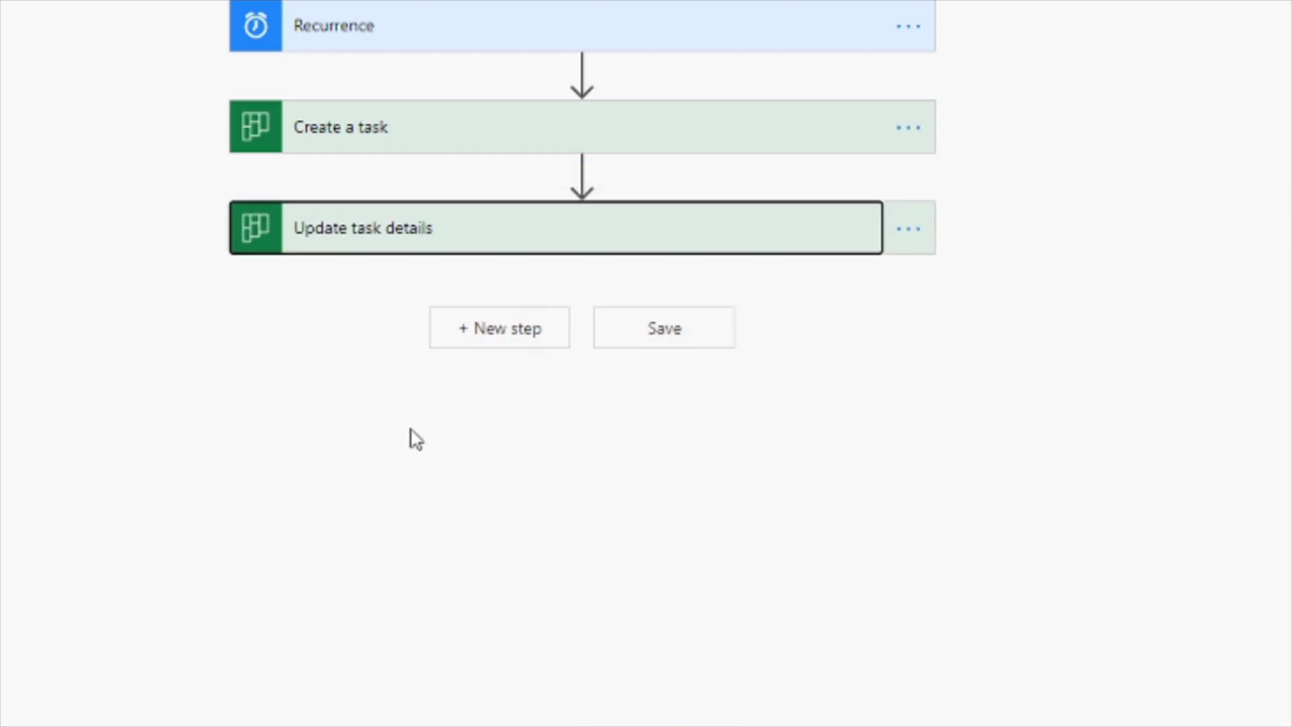
{"action": "left_click", "coordinate": [506, 343]}
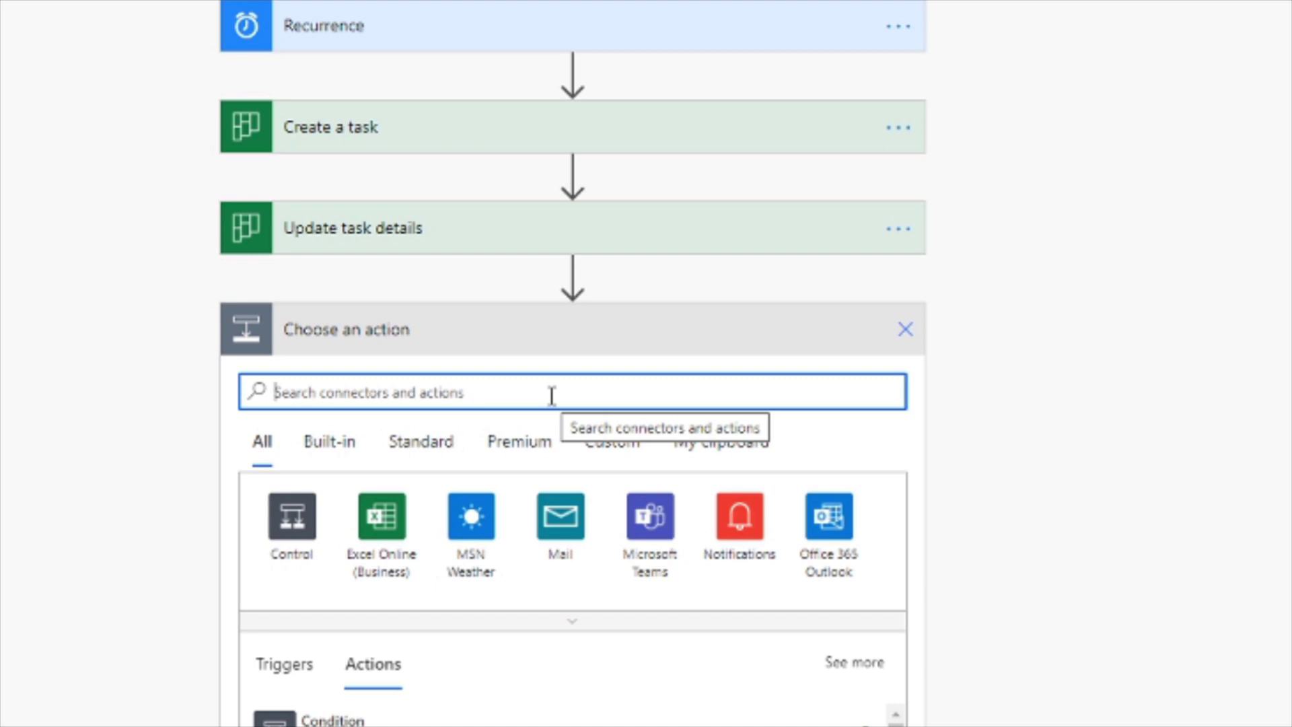
Search actions for 'email' to add Office 365 Outlook's Send an email (V2).
{"action": "type", "text": "email"}
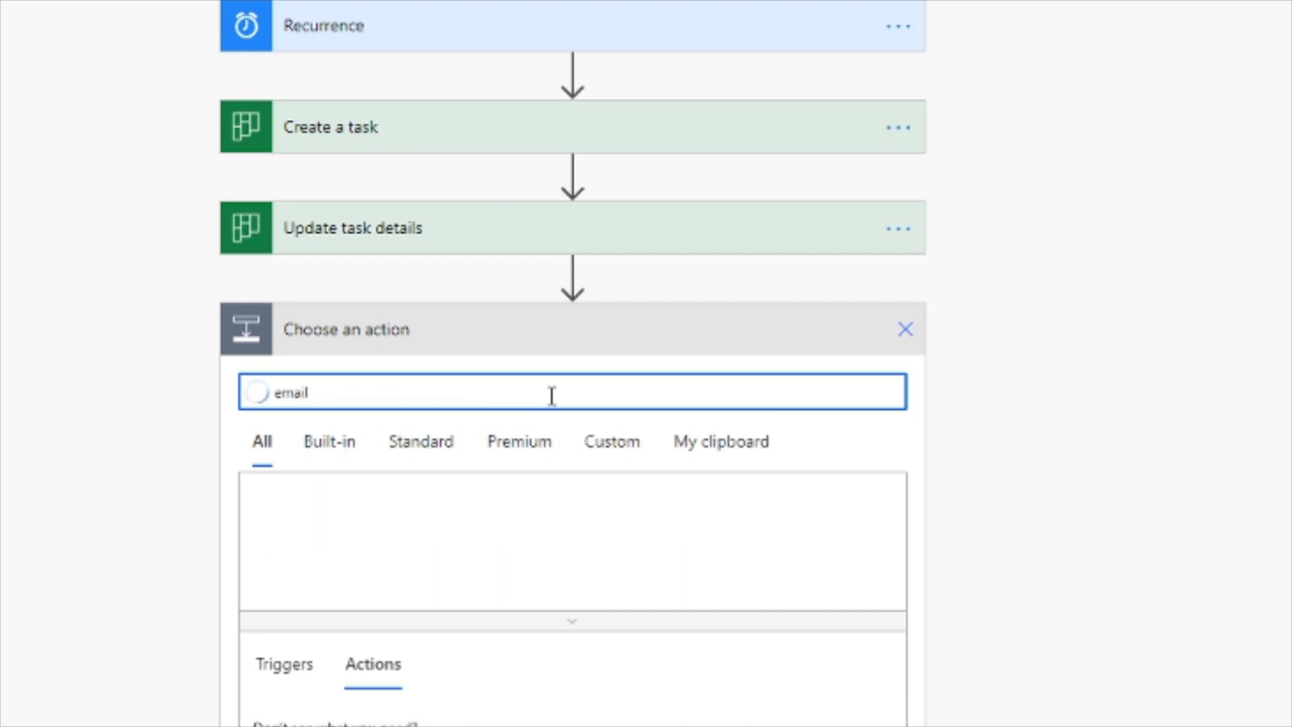
{"action": "scroll", "coordinate": [548, 396], "scroll_direction": "down", "scroll_amount": 3}
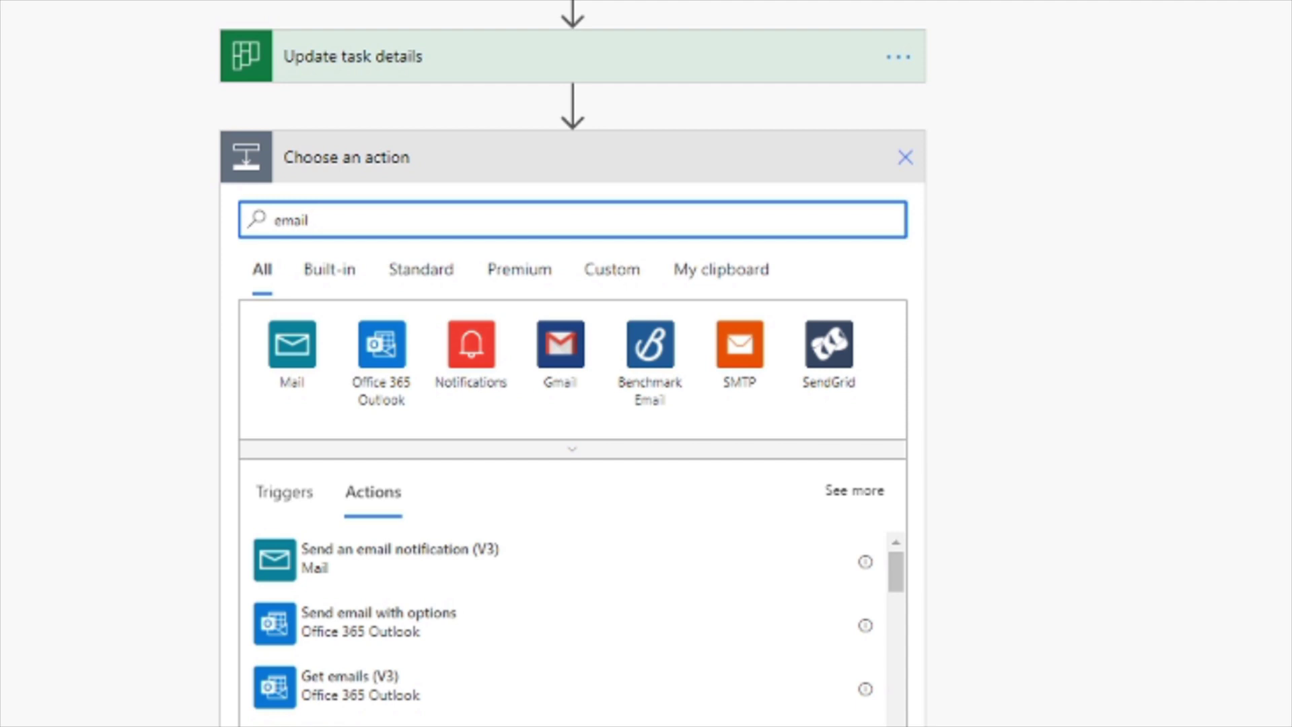
{"action": "scroll", "coordinate": [565, 626], "scroll_direction": "down", "scroll_amount": 4}
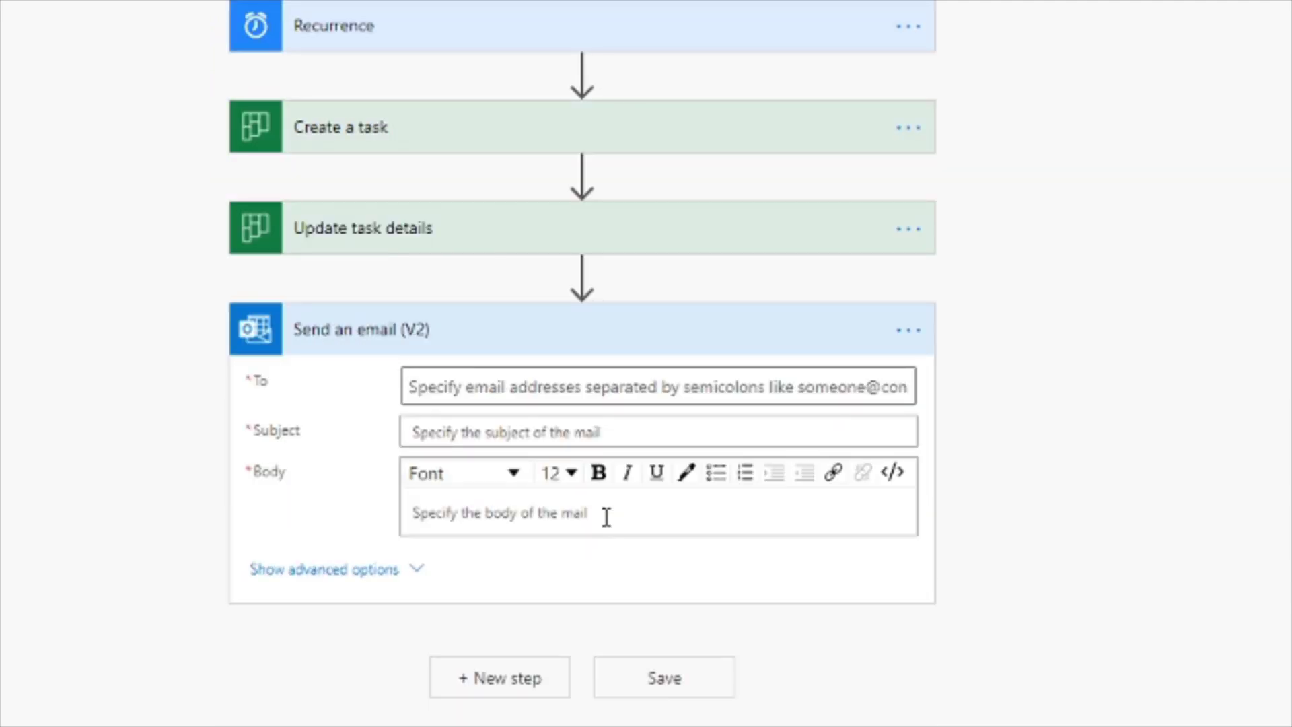
Set the email's To field to the suggested colleague.
{"action": "left_click", "coordinate": [522, 385]}
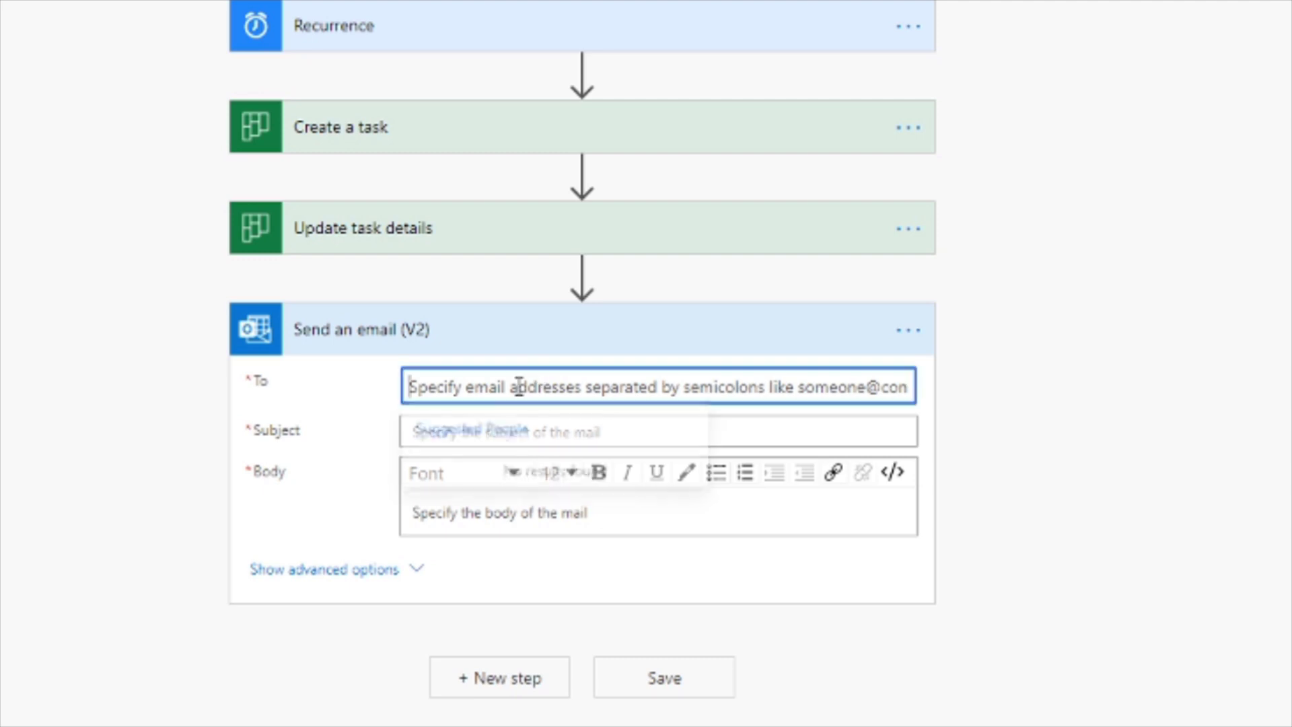
{"action": "type", "text": "n"}
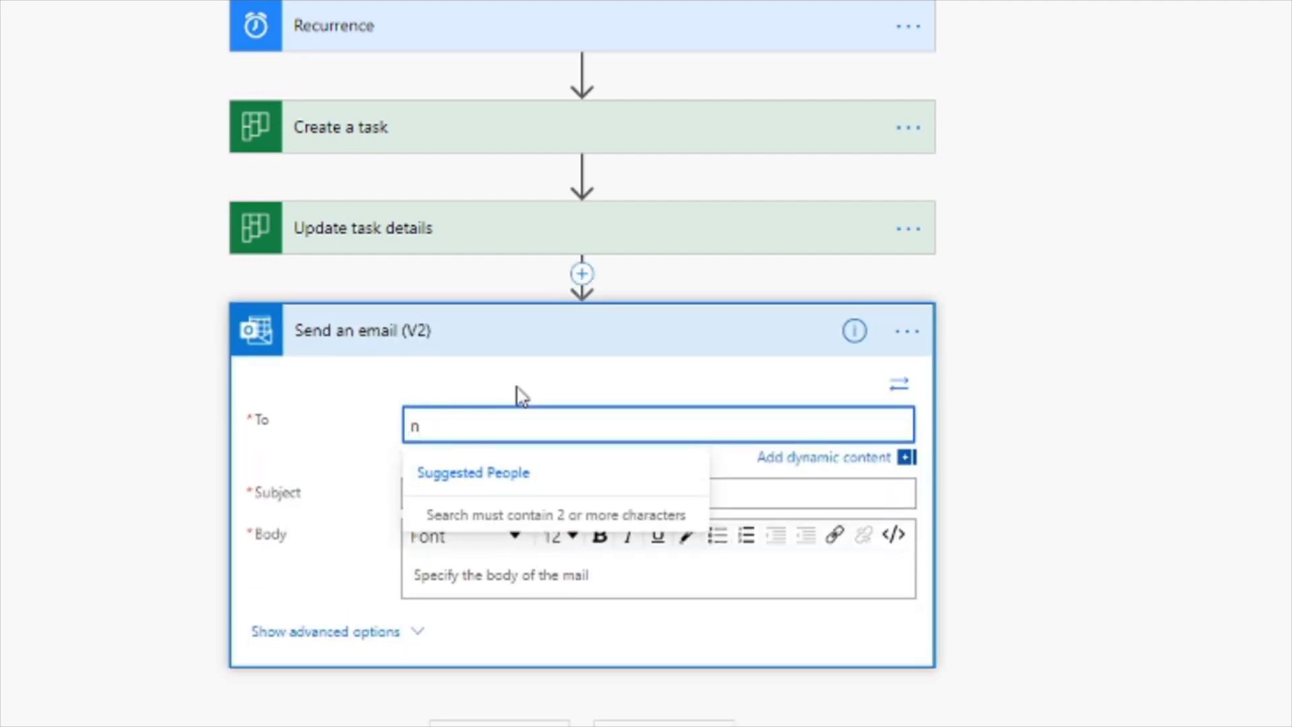
{"action": "key", "text": "BackSpace"}
{"action": "type", "text": "nick"}
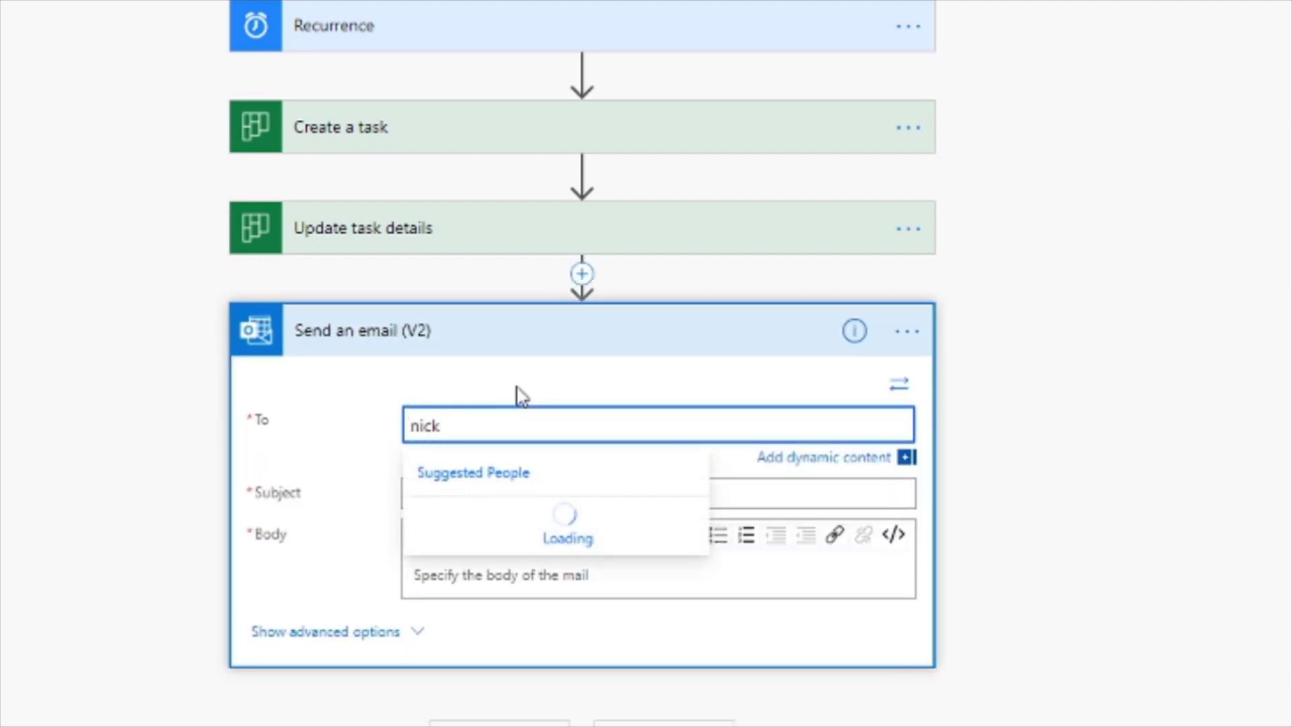
{"action": "left_click", "coordinate": [515, 518]}
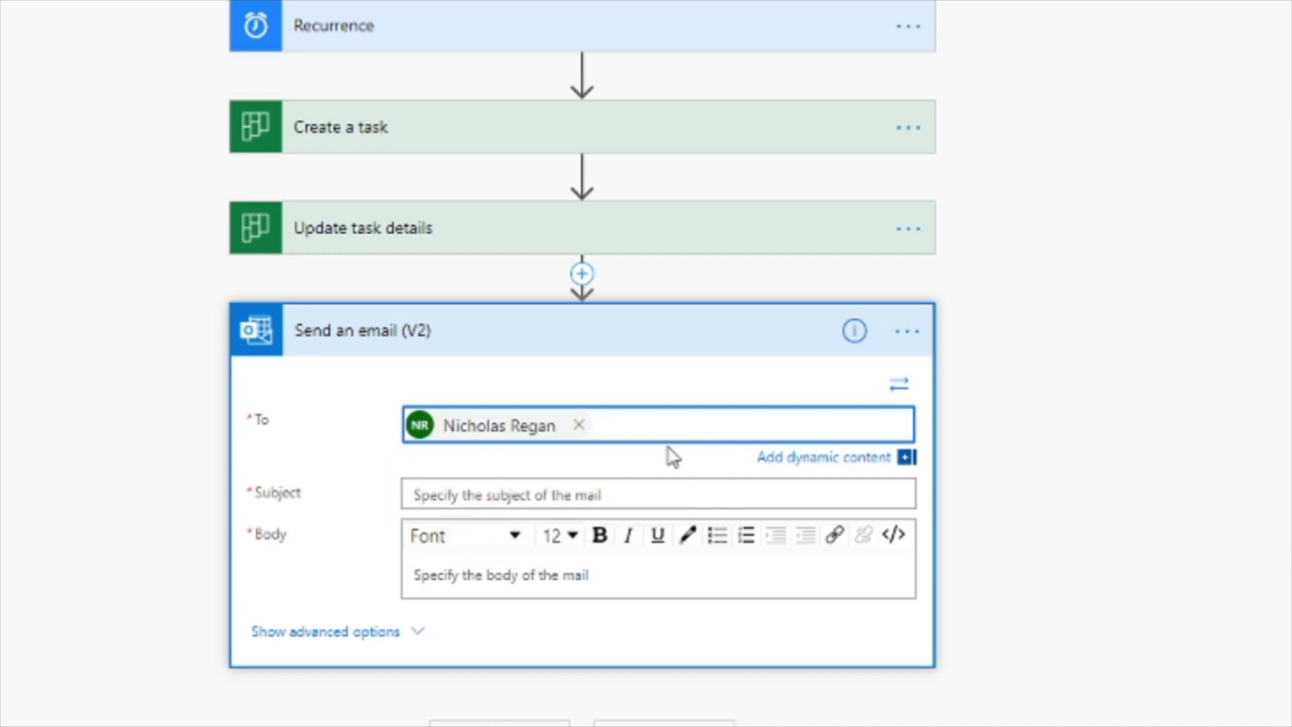
Give the email subject 'Flow successful' and body 'abc xyz', then collapse the card.
{"action": "left_click", "coordinate": [479, 497]}
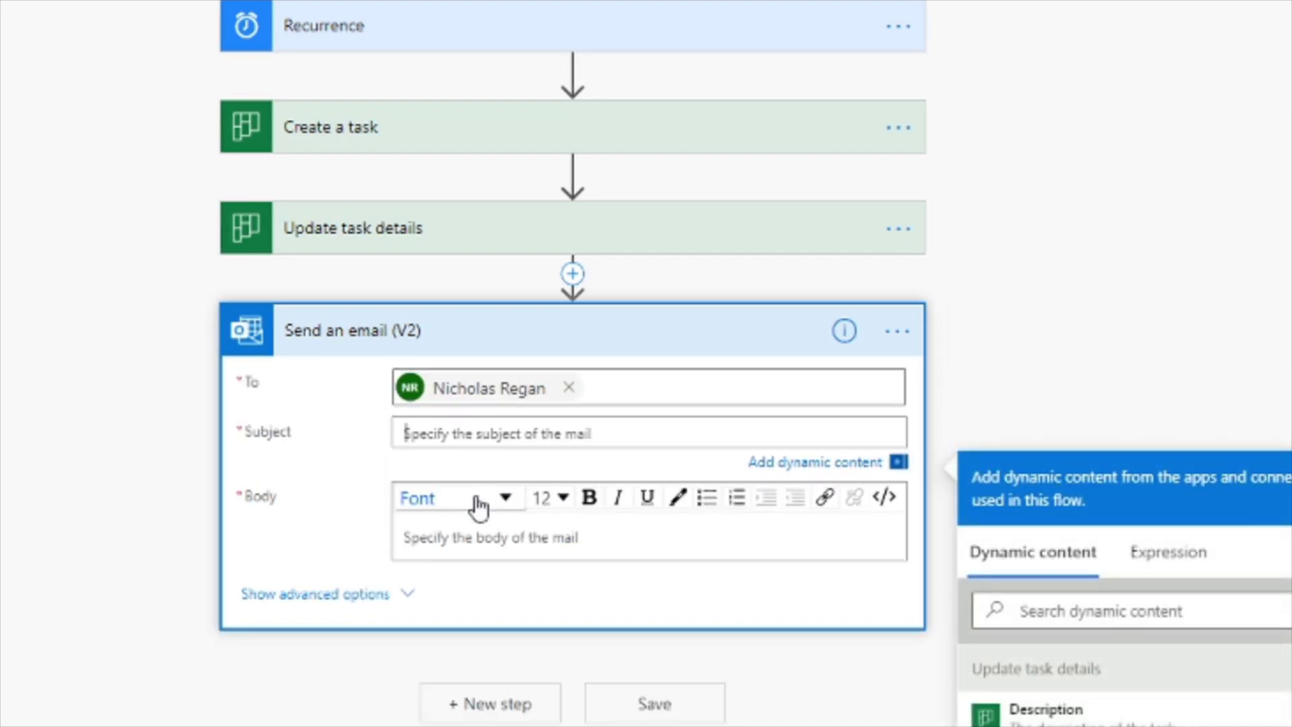
{"action": "type", "text": "Fi"}
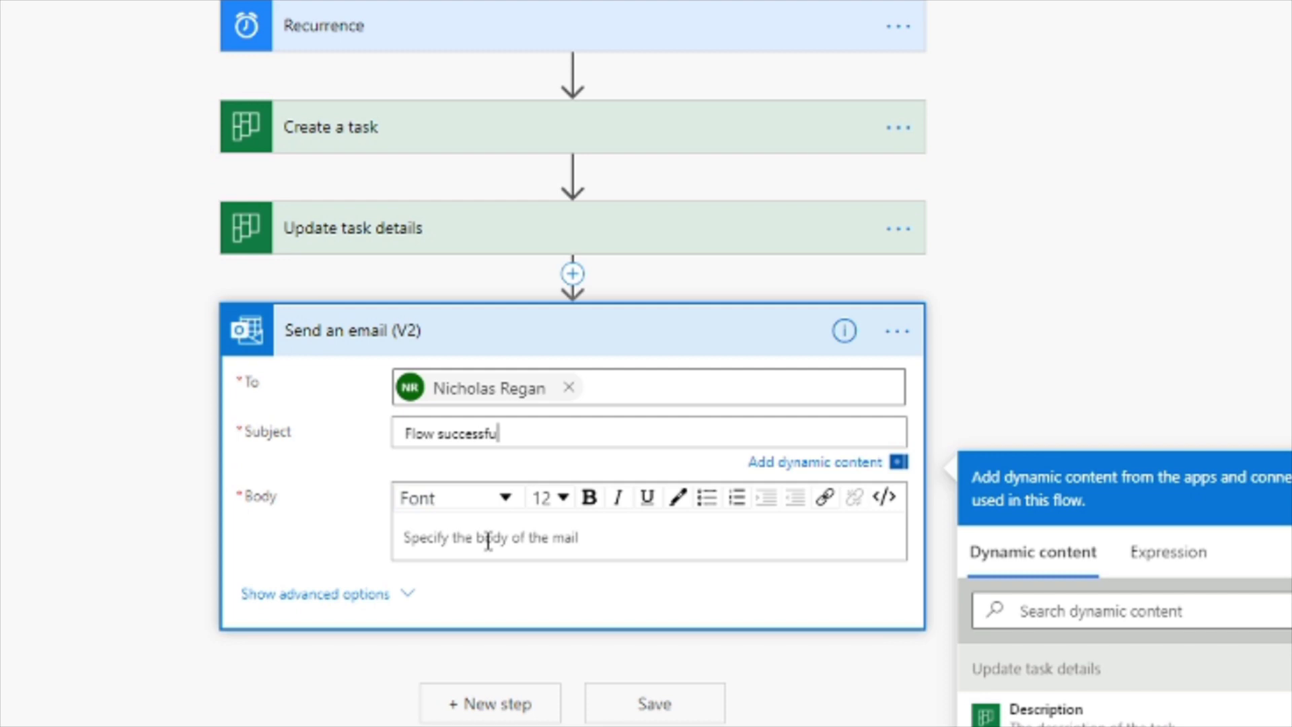
{"action": "left_click", "coordinate": [451, 536]}
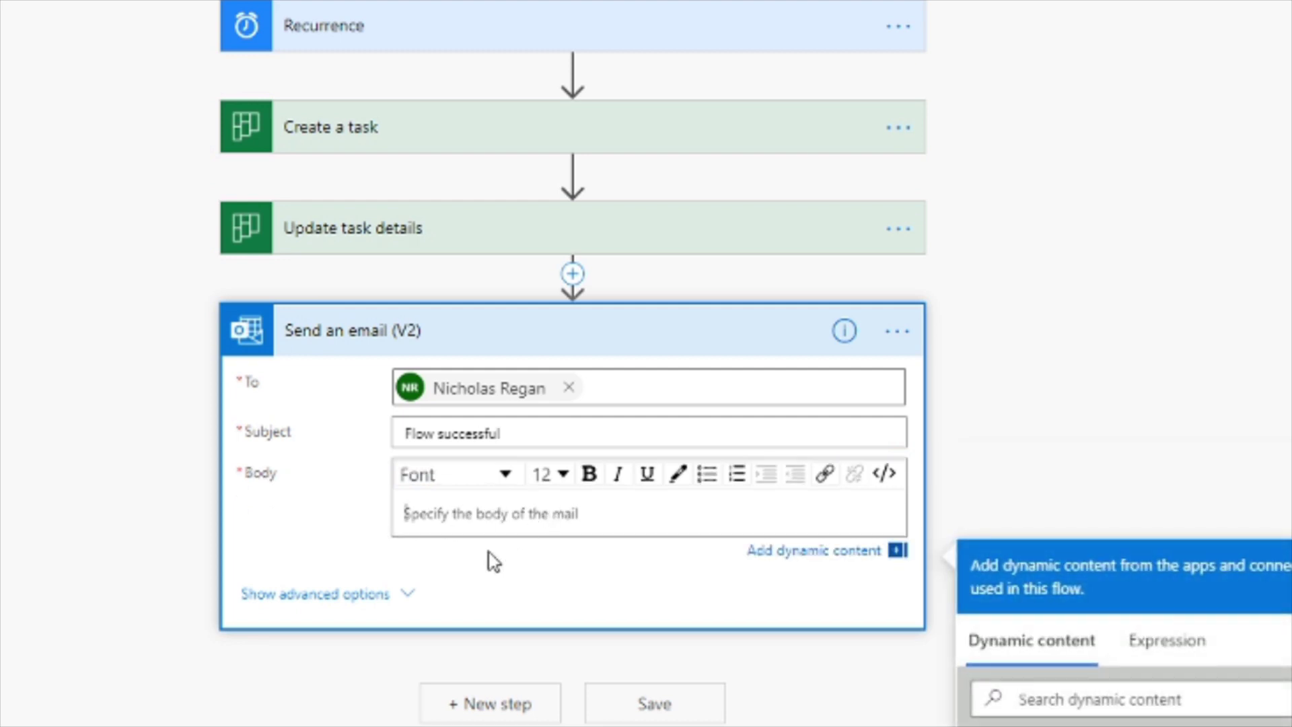
{"action": "type", "text": "abc xyz"}
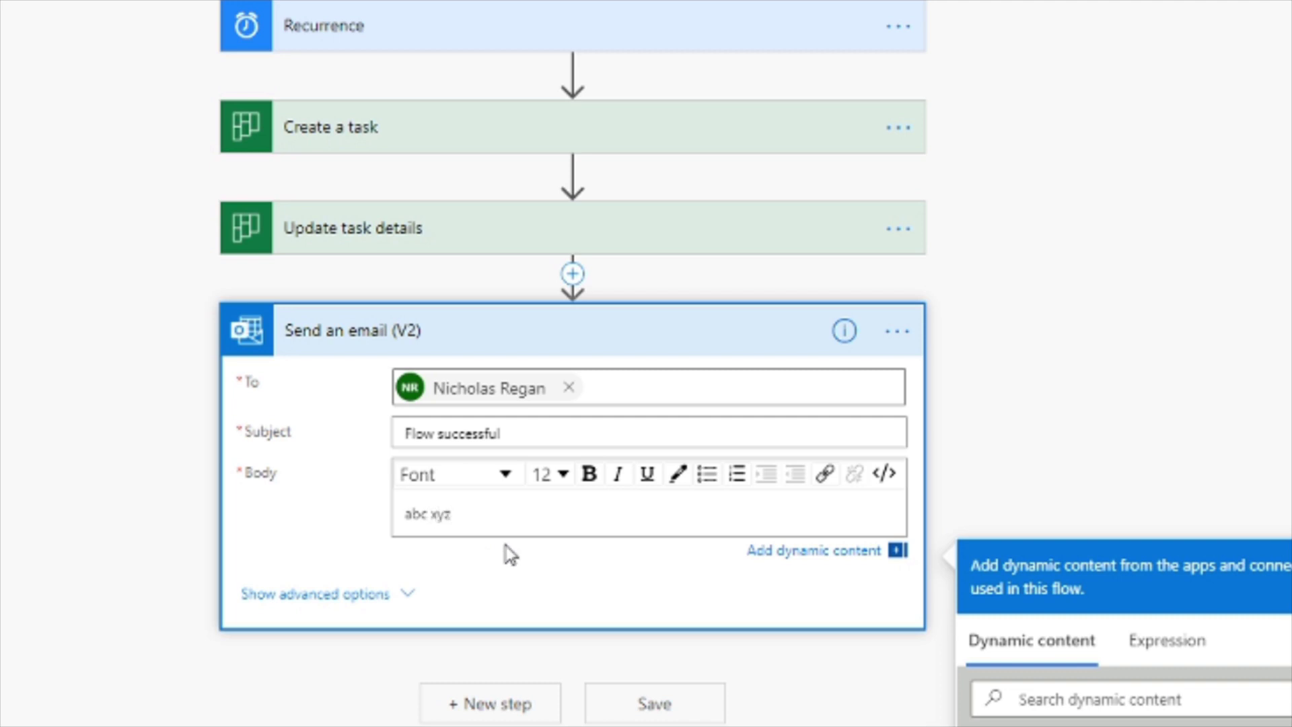
{"action": "left_click", "coordinate": [515, 548]}
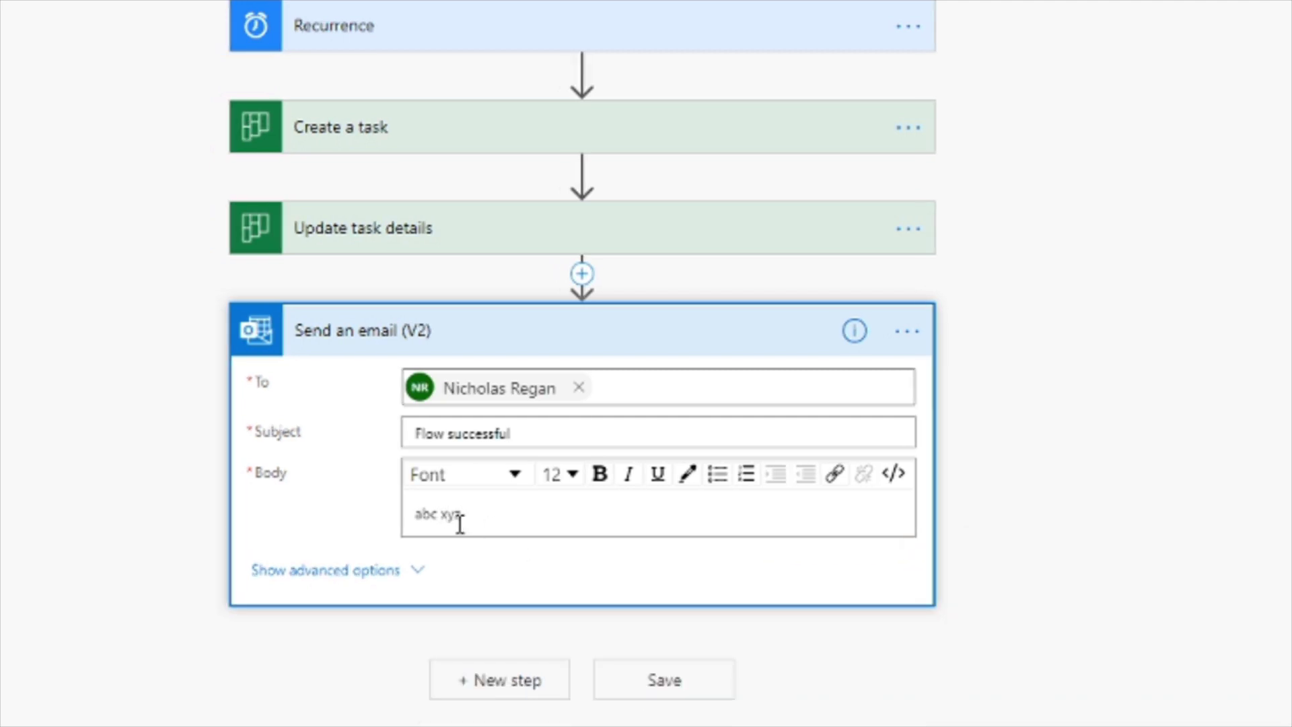
{"action": "left_click", "coordinate": [628, 331]}
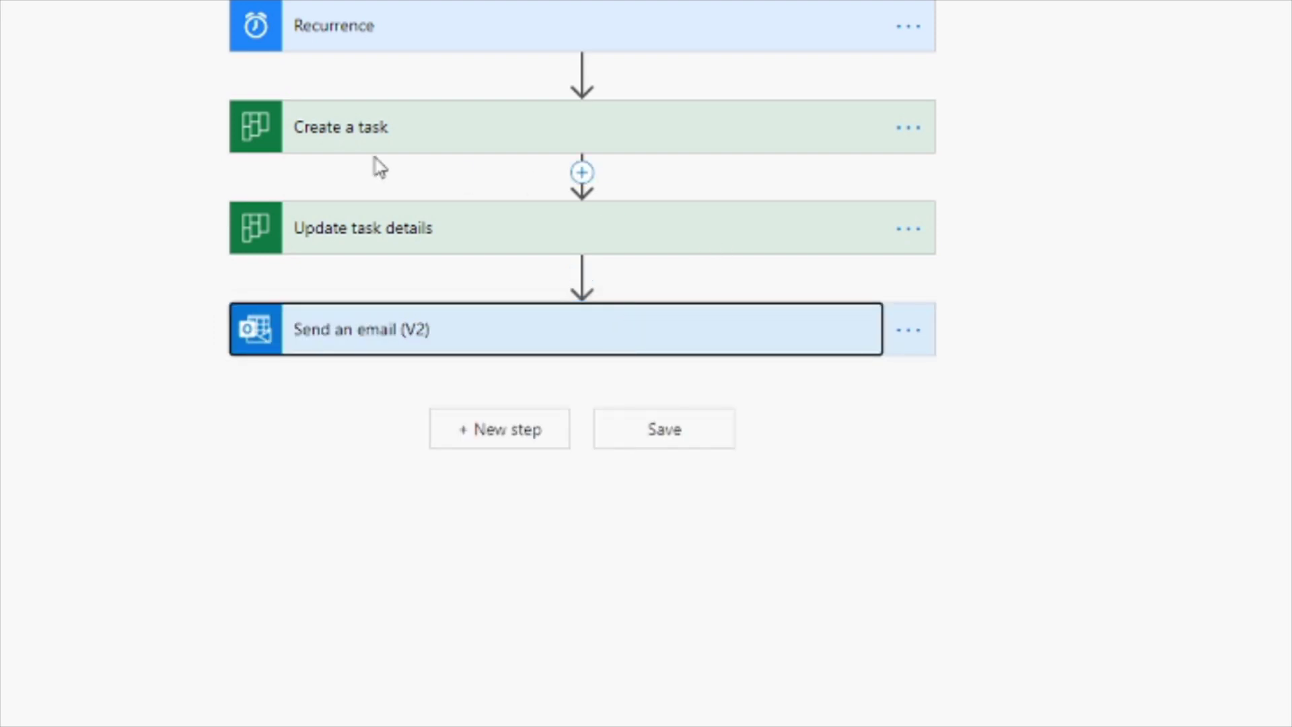
Expand and re-collapse Recurrence, Create a task, Update task details and Send an email (V2) to review them.
{"action": "left_click", "coordinate": [486, 13]}
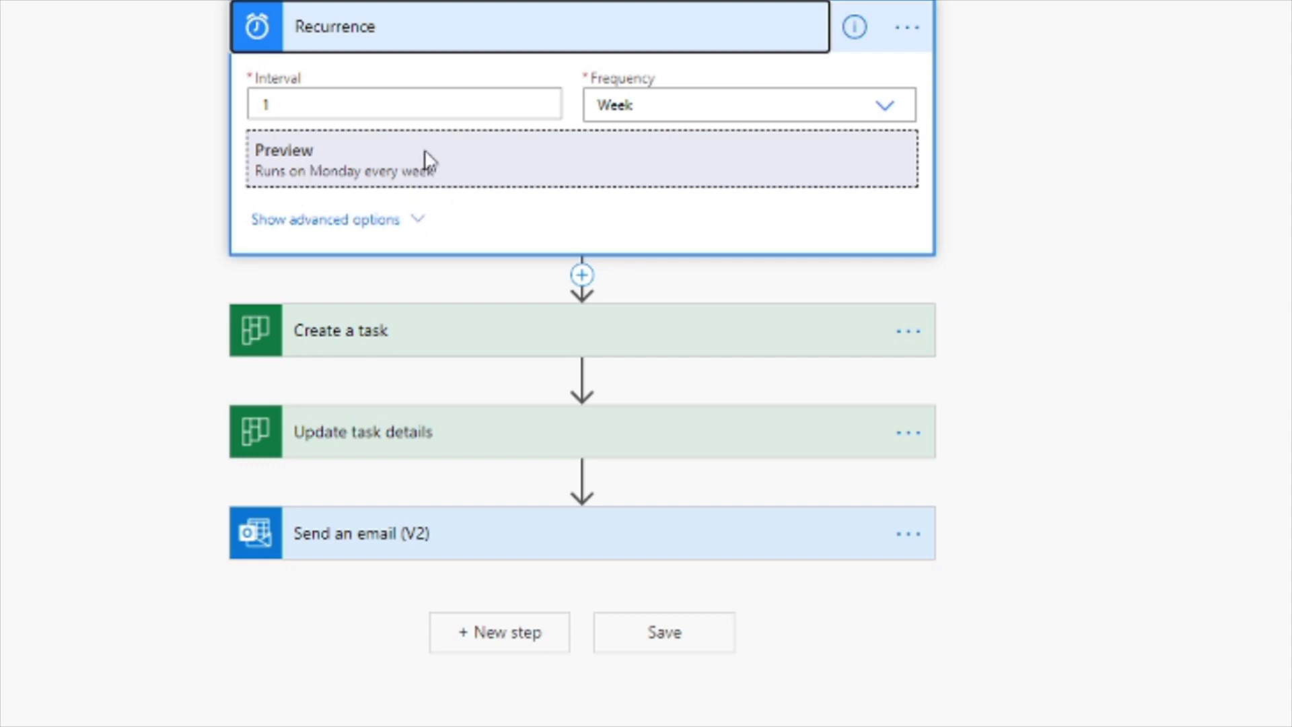
{"action": "left_click", "coordinate": [535, 43]}
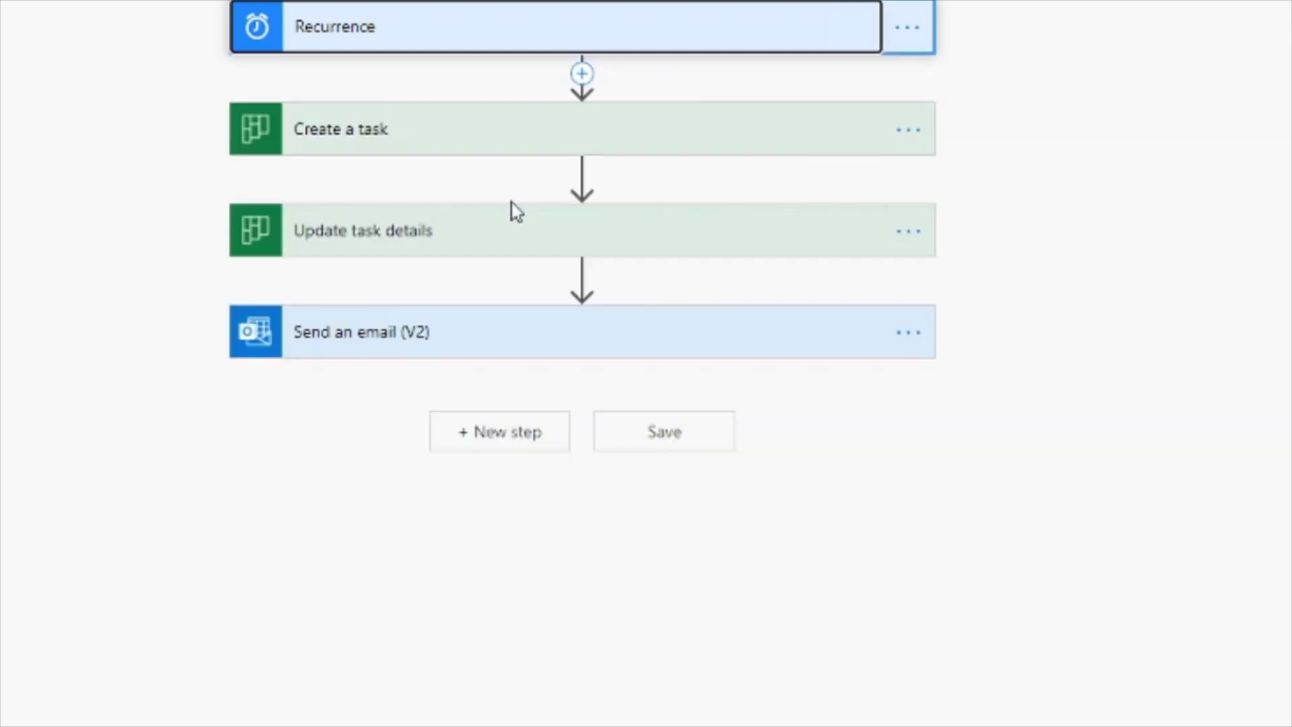
{"action": "left_click", "coordinate": [447, 125]}
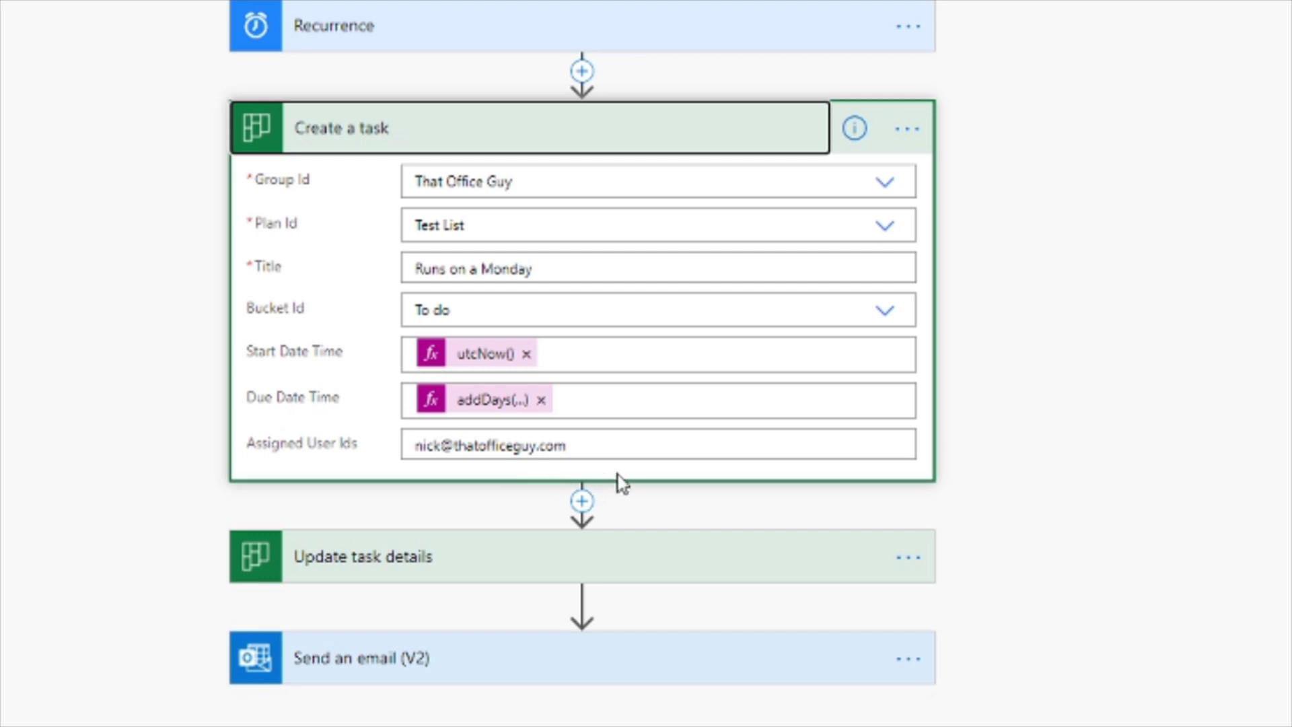
{"action": "left_click", "coordinate": [553, 150]}
{"action": "left_click", "coordinate": [476, 245]}
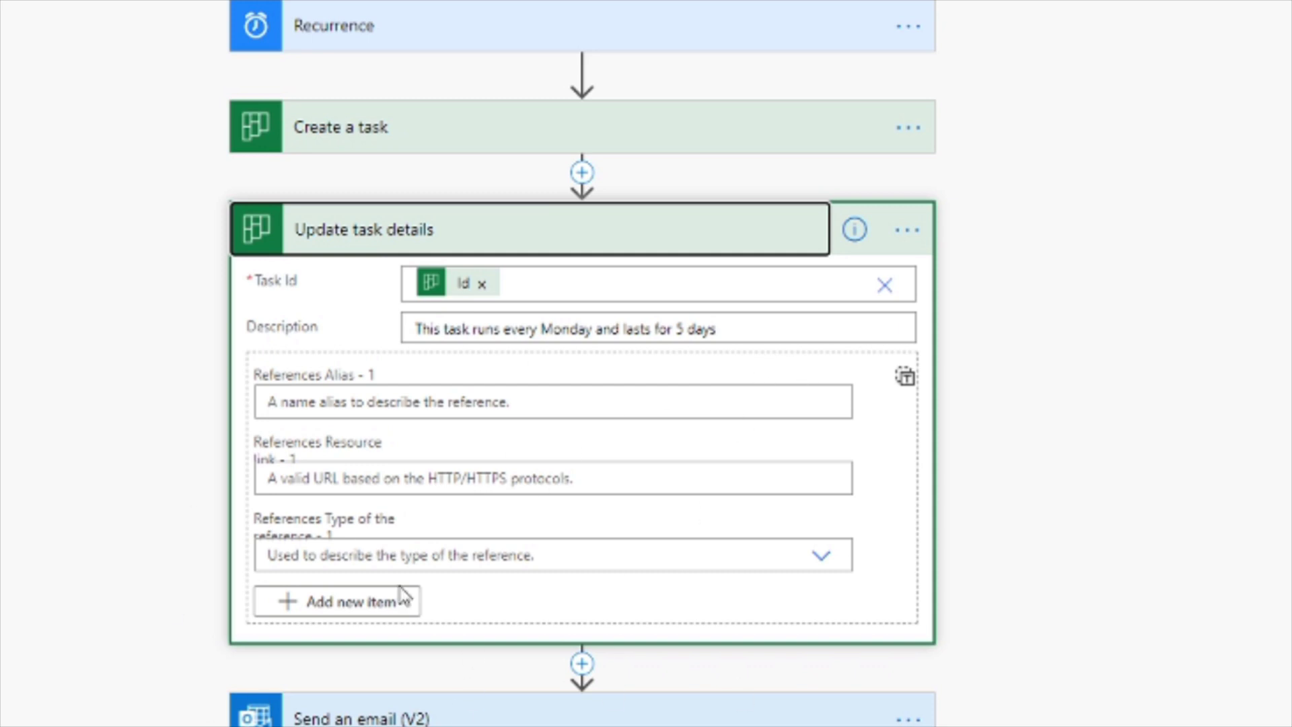
{"action": "left_click", "coordinate": [489, 243]}
{"action": "left_click", "coordinate": [454, 345]}
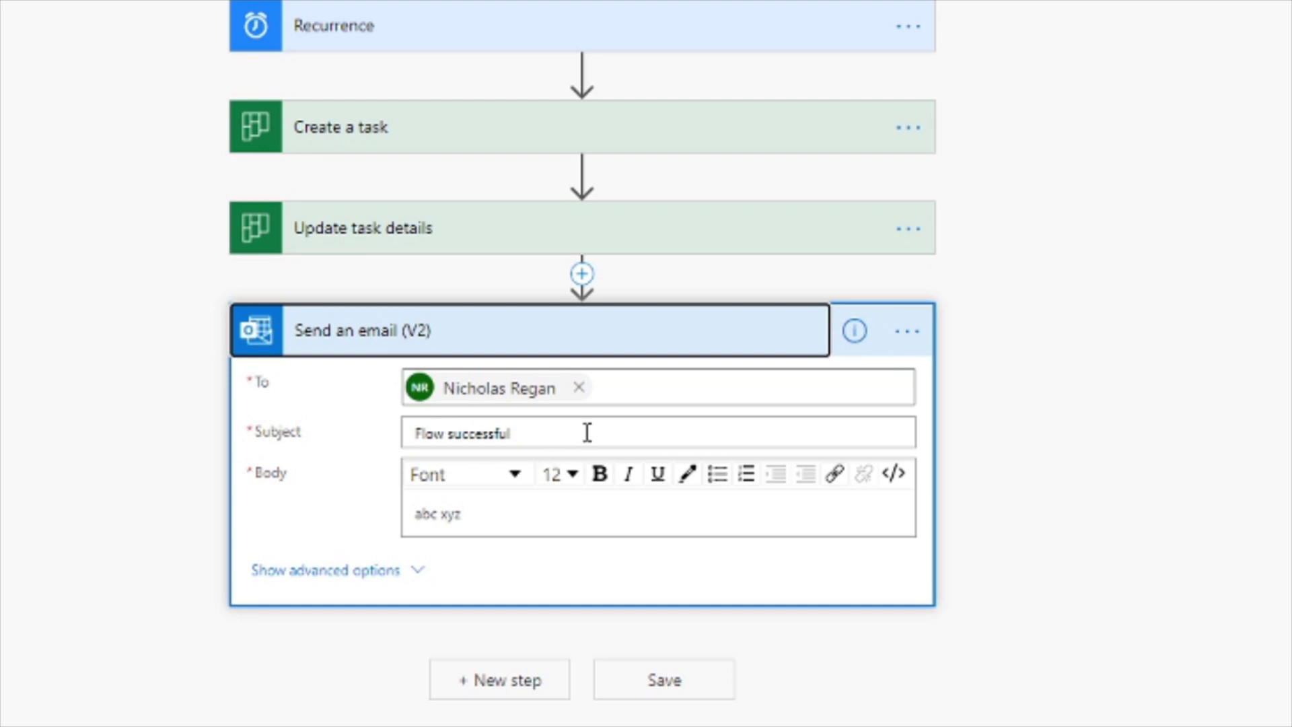
{"action": "left_click", "coordinate": [503, 348]}
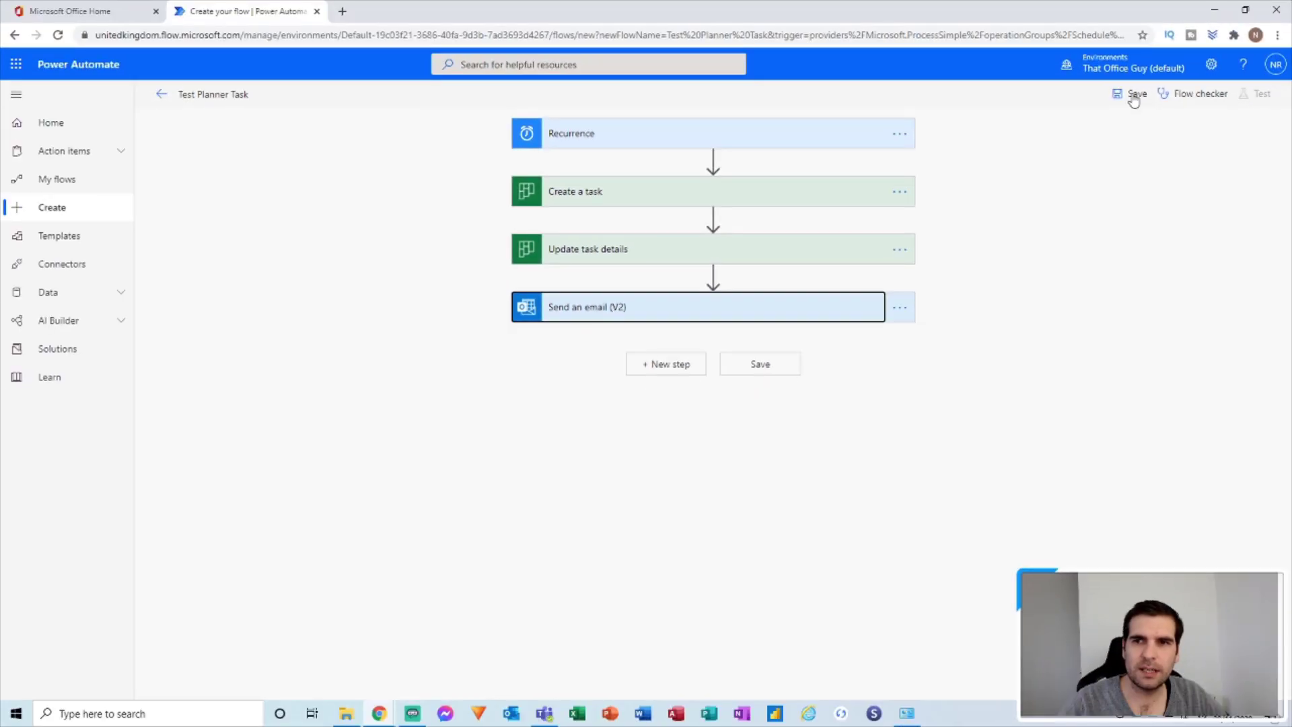
Save the flow with Recurrence set to every 1 Minute, then switch to Microsoft Teams.
{"action": "left_click", "coordinate": [1135, 101]}
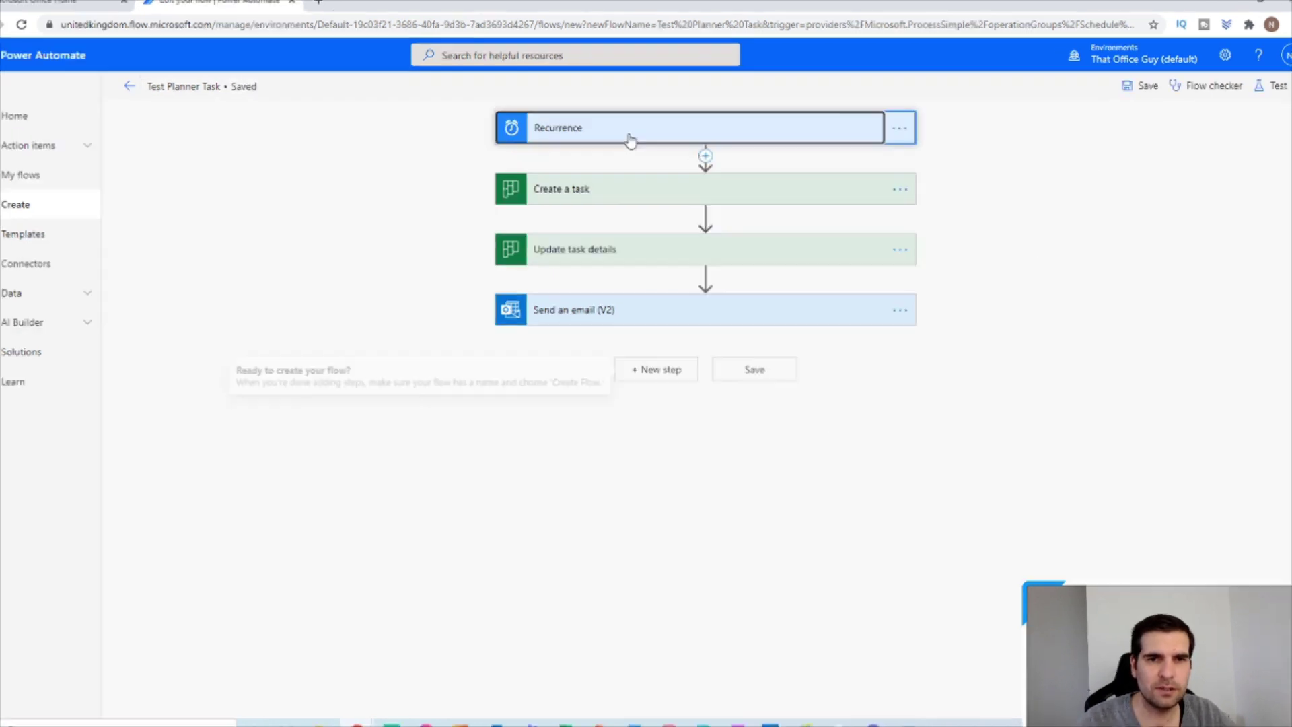
{"action": "left_click", "coordinate": [630, 140]}
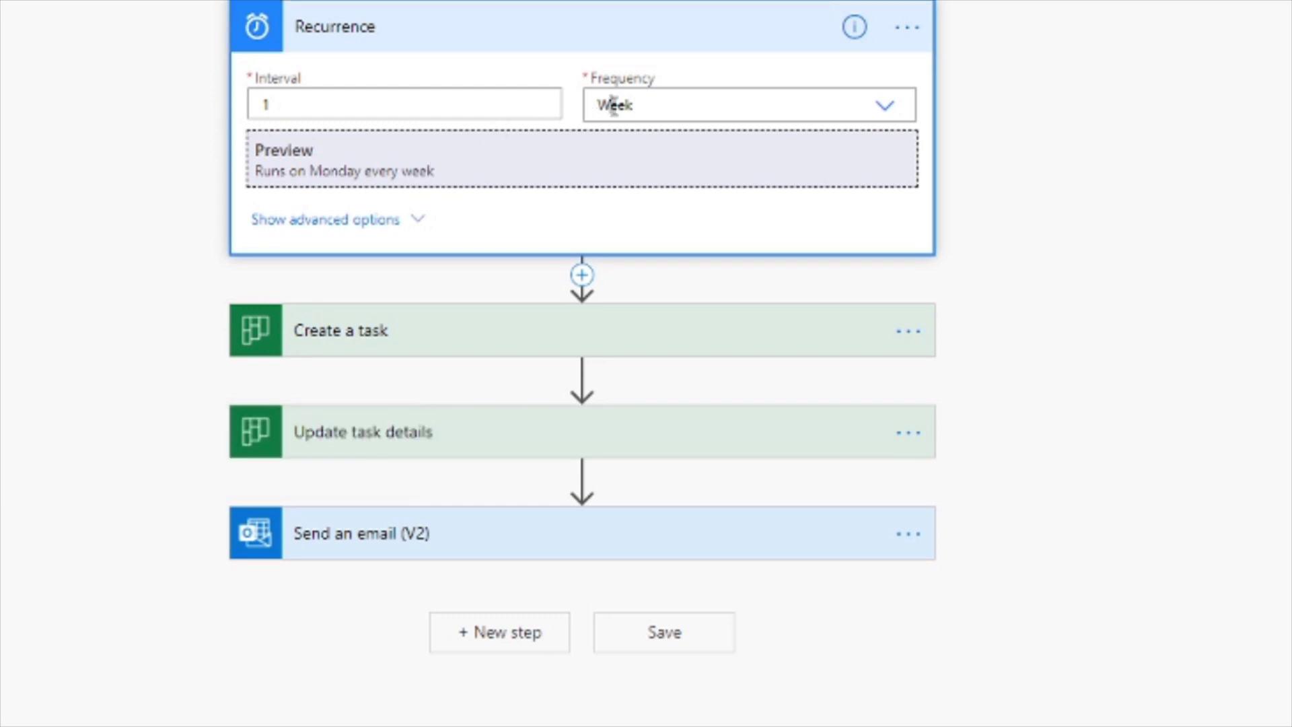
{"action": "left_click", "coordinate": [613, 105]}
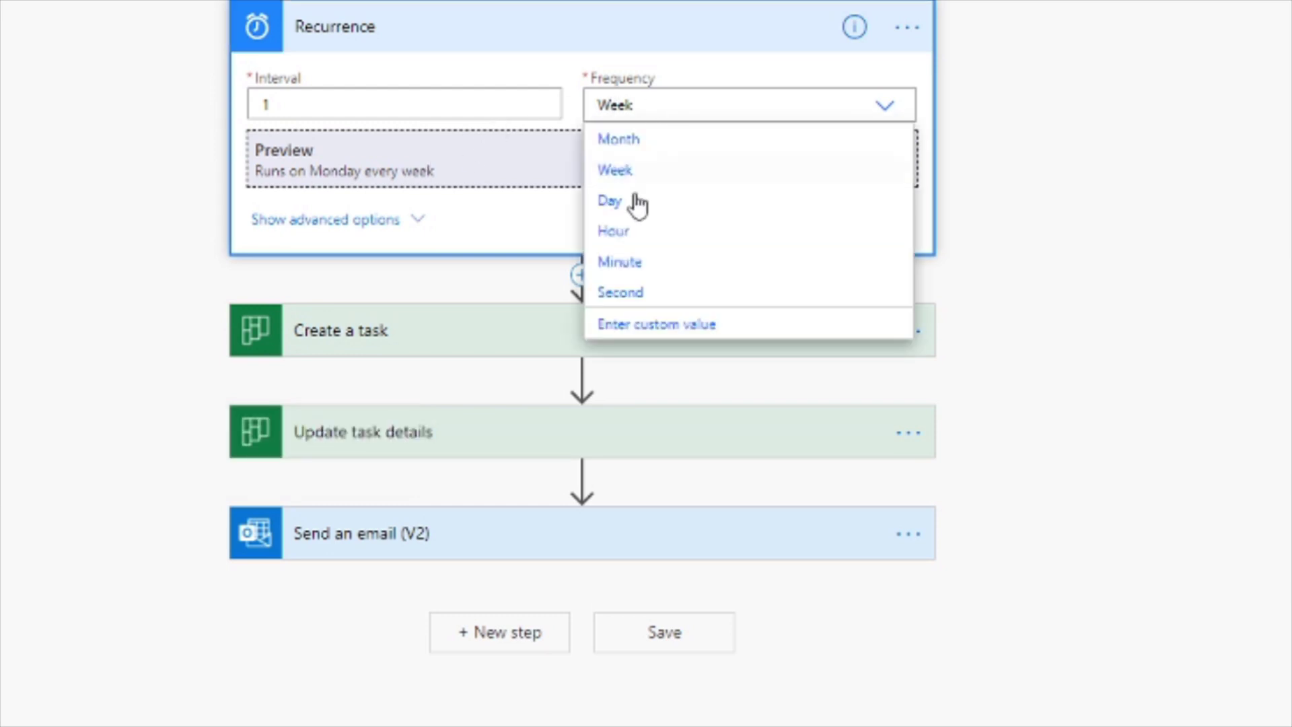
{"action": "left_click", "coordinate": [620, 261]}
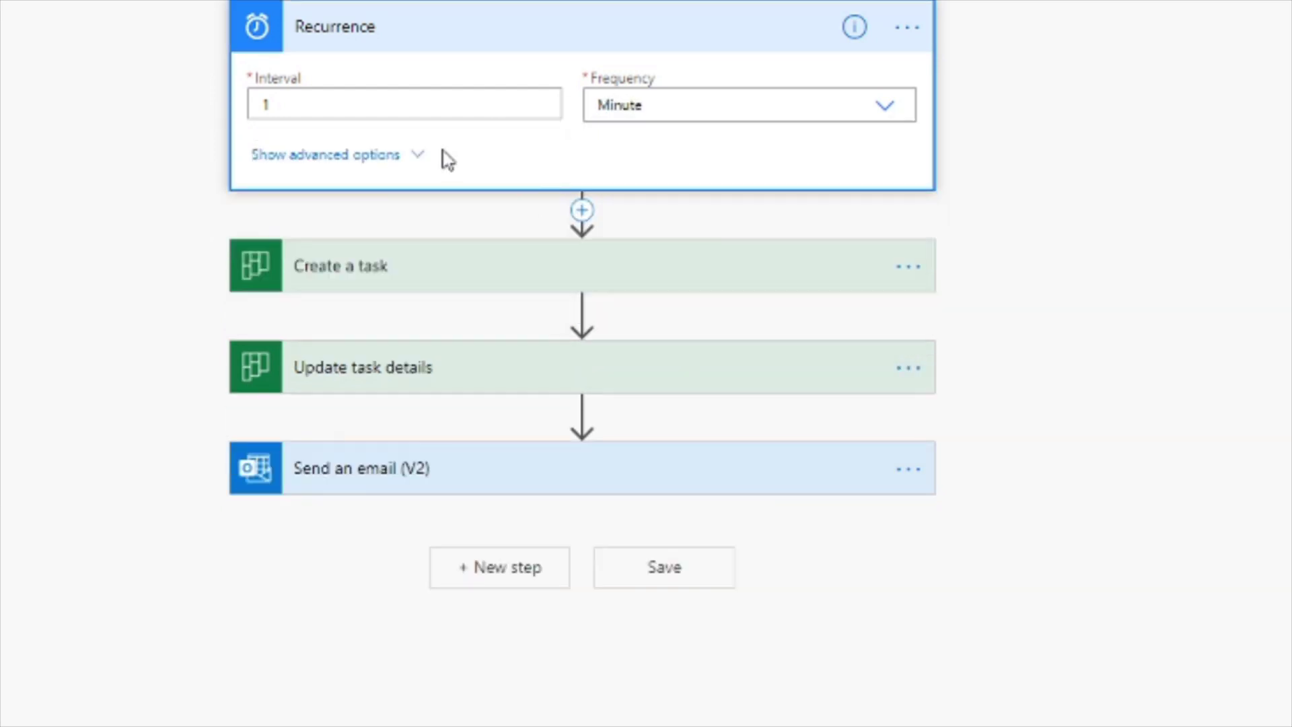
{"action": "left_click_drag", "start_coordinate": [349, 106], "coordinate": [237, 95]}
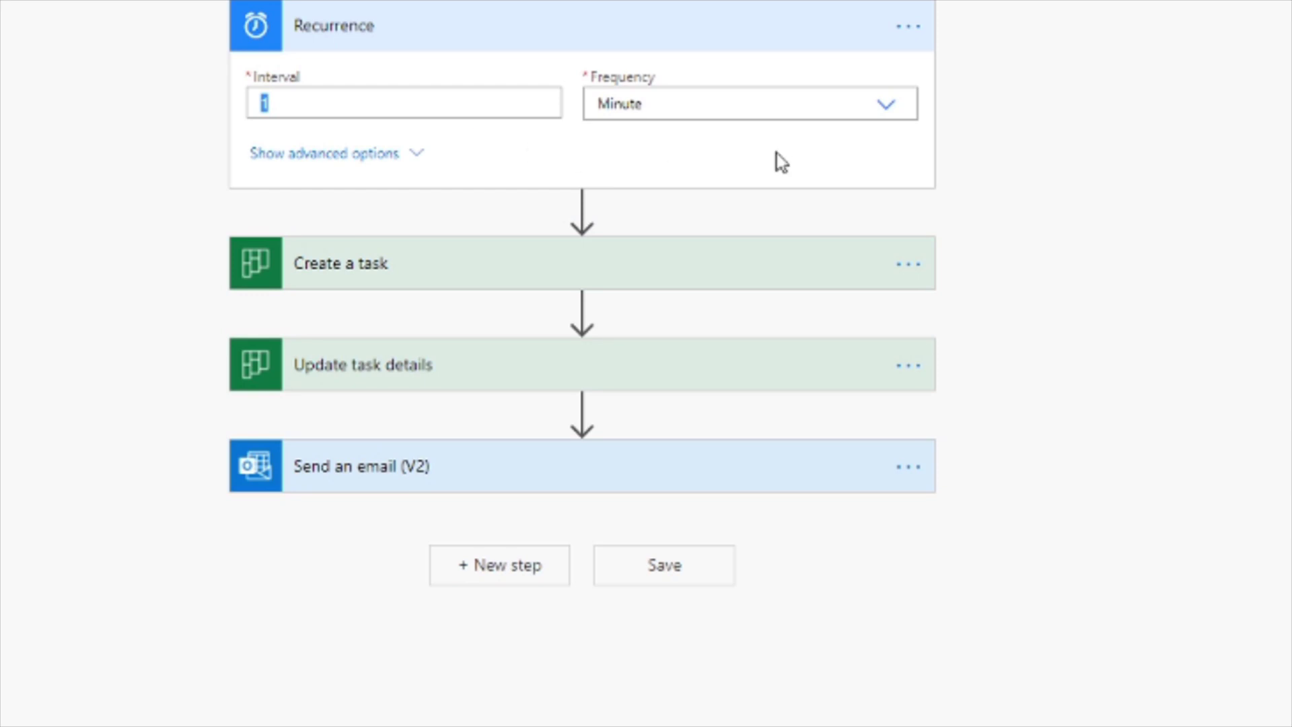
{"action": "left_click", "coordinate": [1244, 2]}
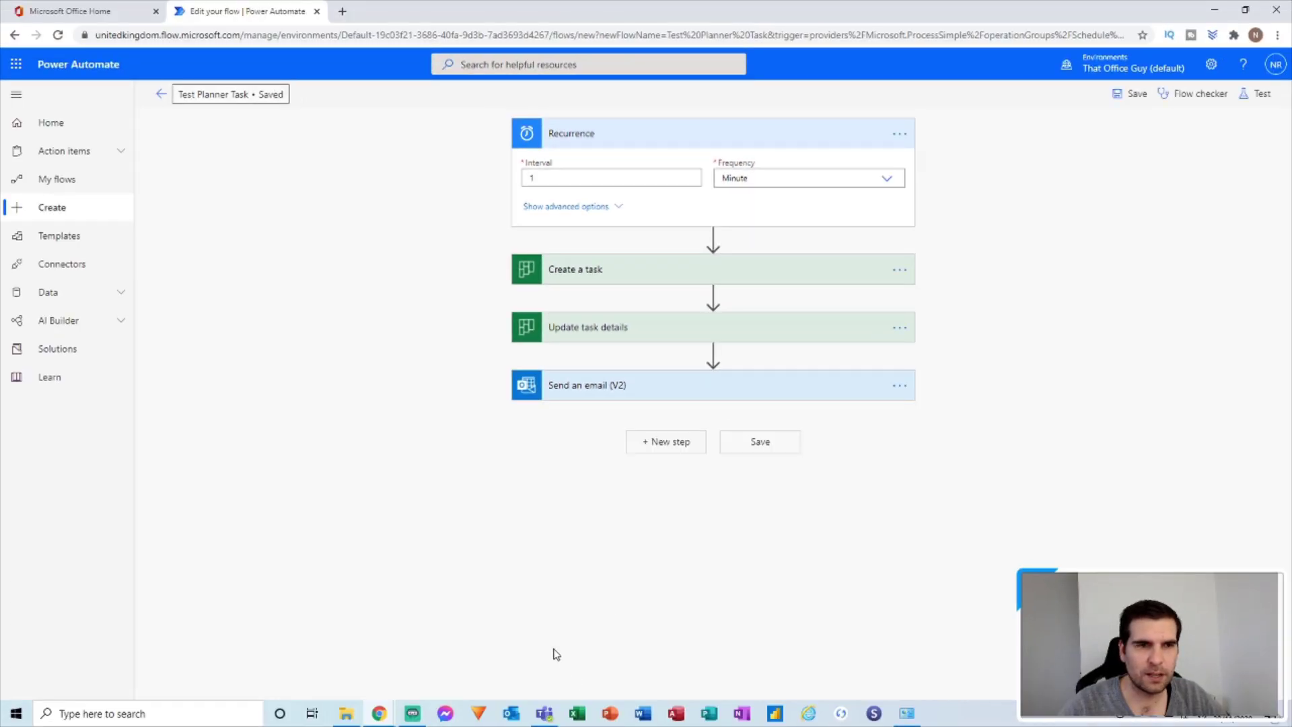
{"action": "left_click", "coordinate": [546, 708]}
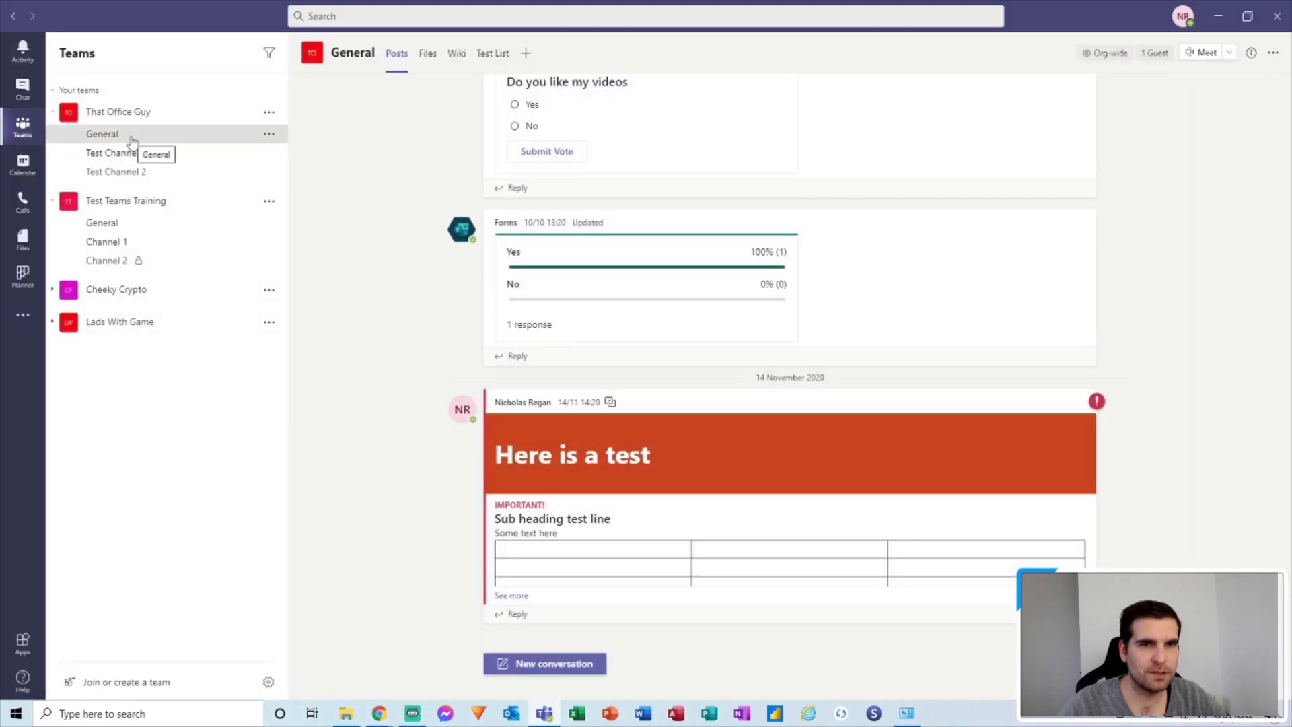
Check the Test List Planner board in the General channel, then return to the flow editor.
{"action": "left_click", "coordinate": [492, 53]}
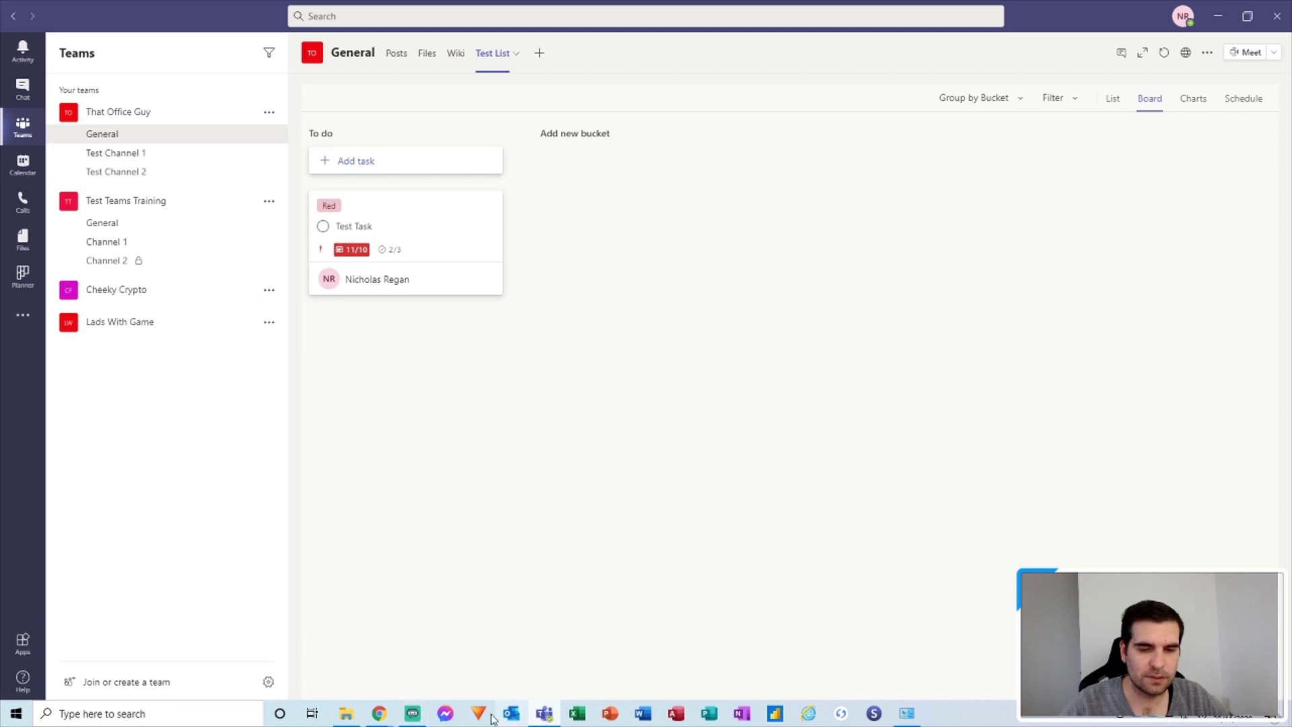
{"action": "mouse_move", "coordinate": [376, 715]}
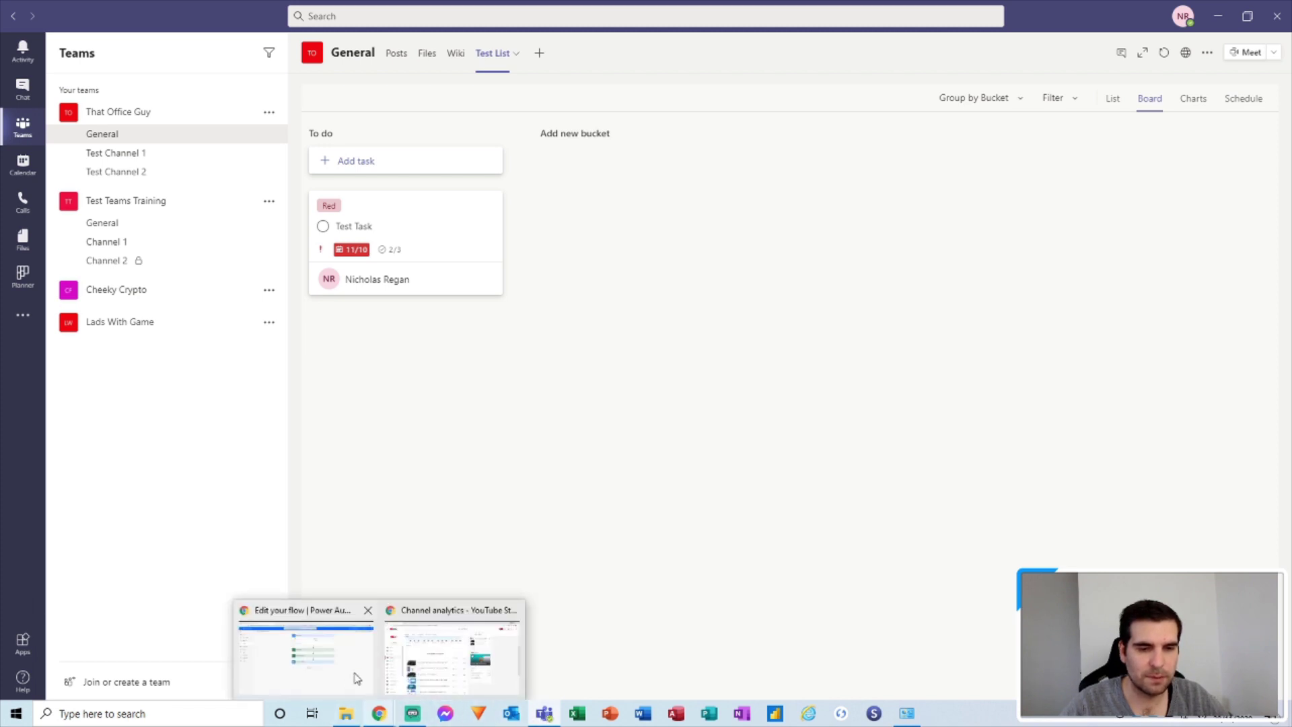
{"action": "left_click", "coordinate": [330, 639]}
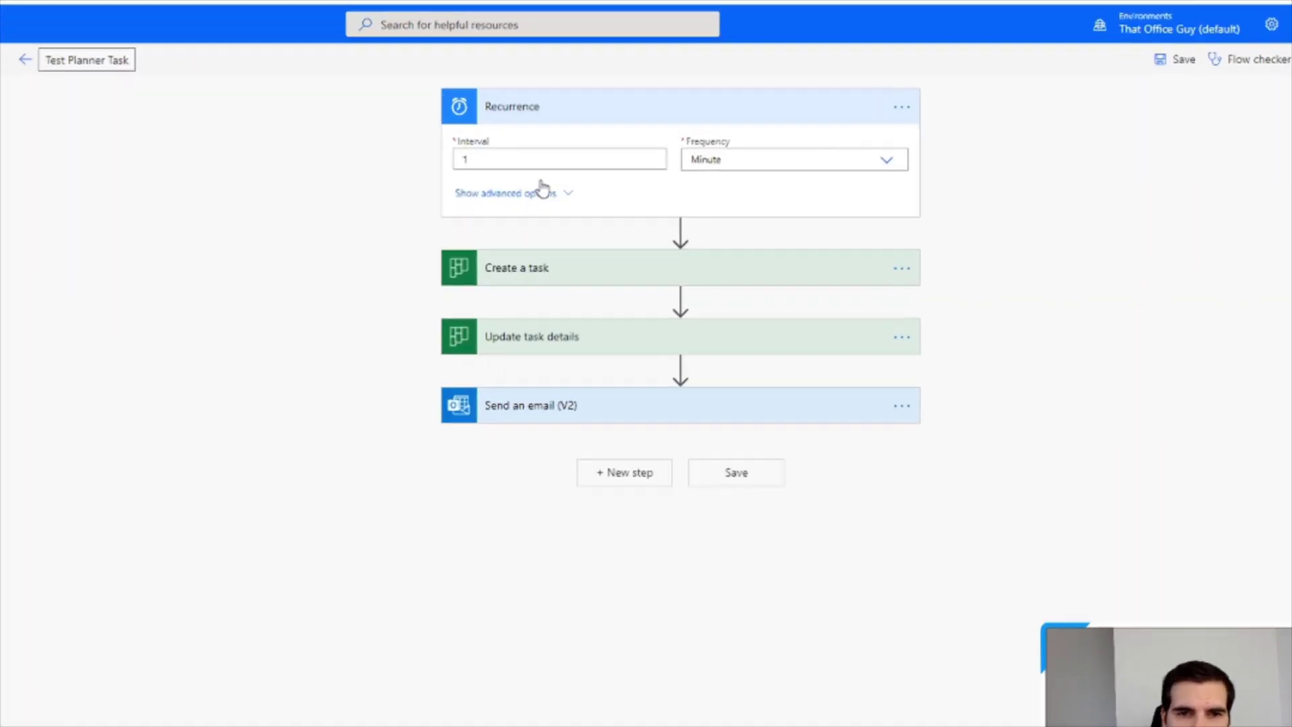
Set the Recurrence start time to 2020-11-28T09:00:00.000Z under advanced options and save.
{"action": "left_click", "coordinate": [598, 207]}
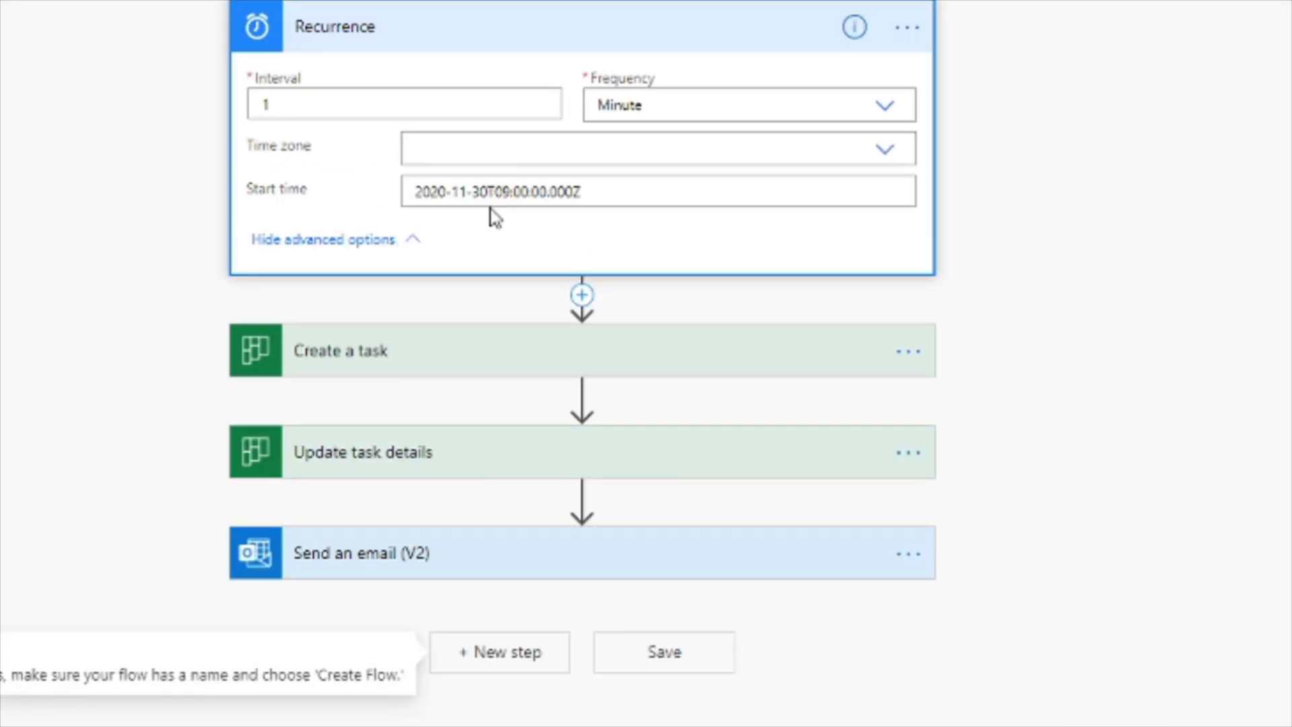
{"action": "left_click_drag", "start_coordinate": [485, 193], "coordinate": [477, 195]}
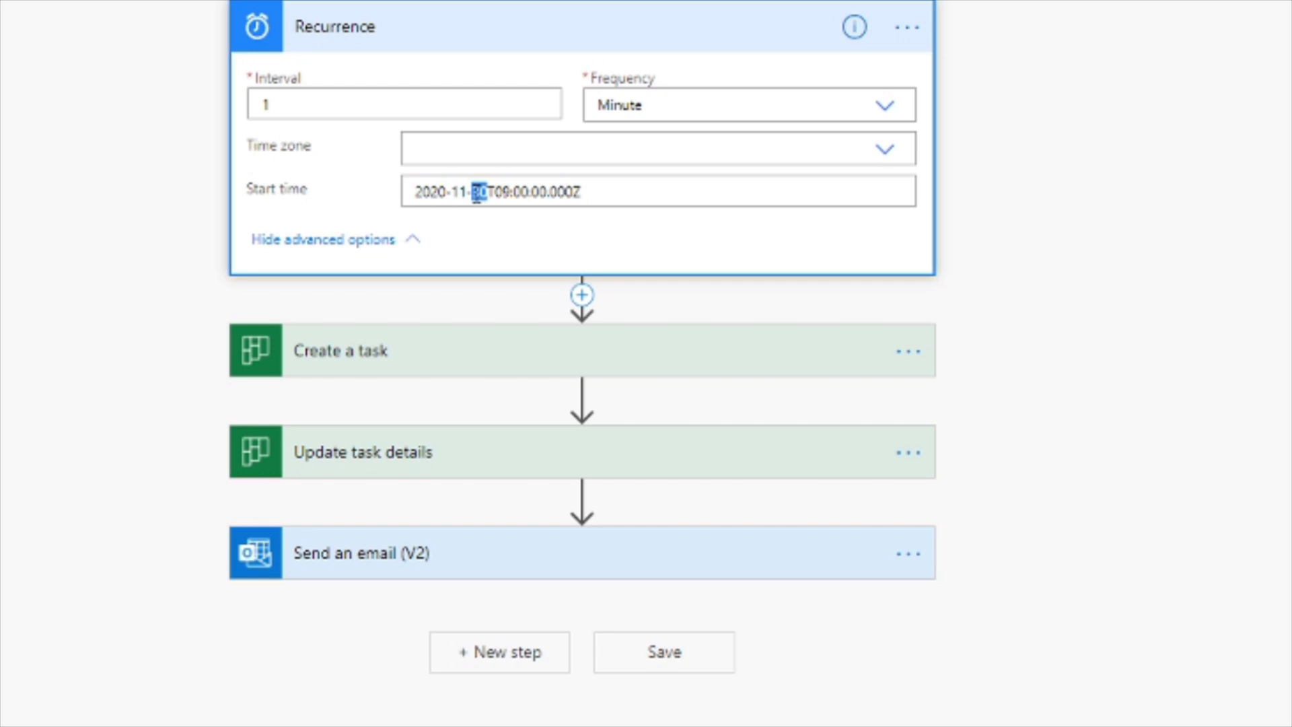
{"action": "type", "text": "28"}
{"action": "left_click", "coordinate": [1291, 0]}
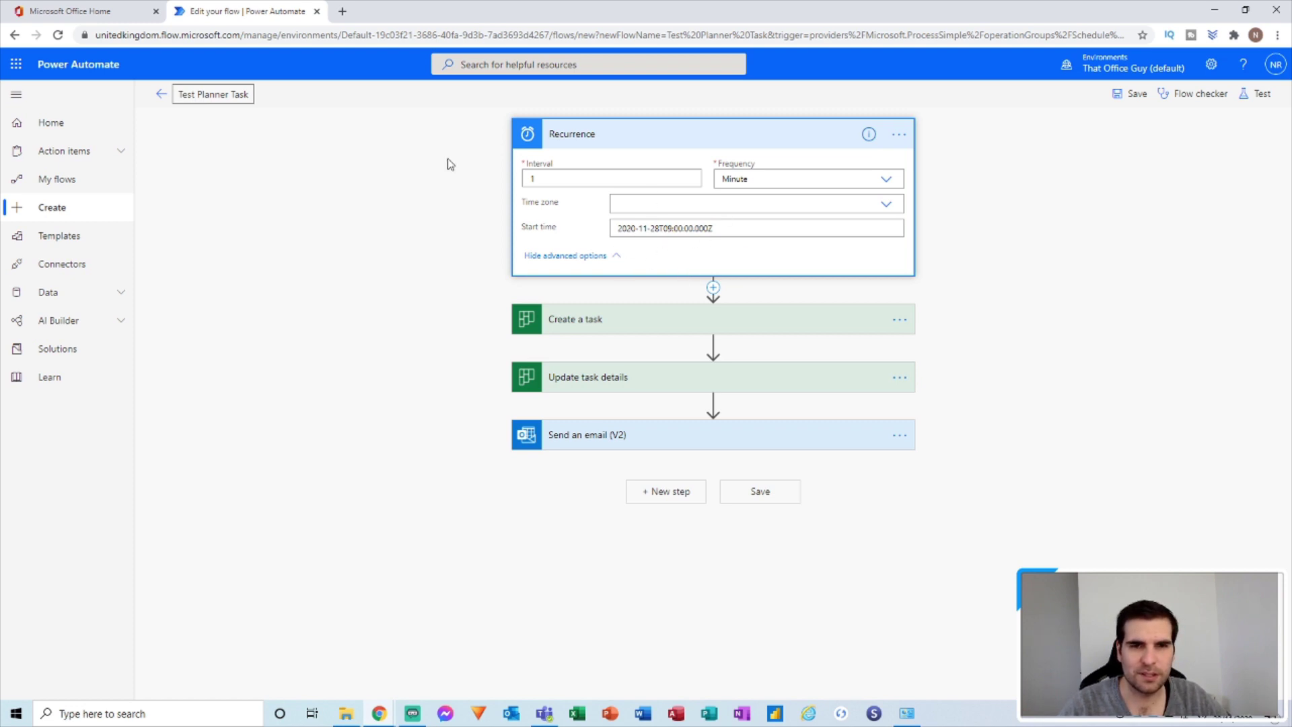
Refresh the 28-day run history, open the running run, and show Update task details' inputs.
{"action": "left_click", "coordinate": [161, 95]}
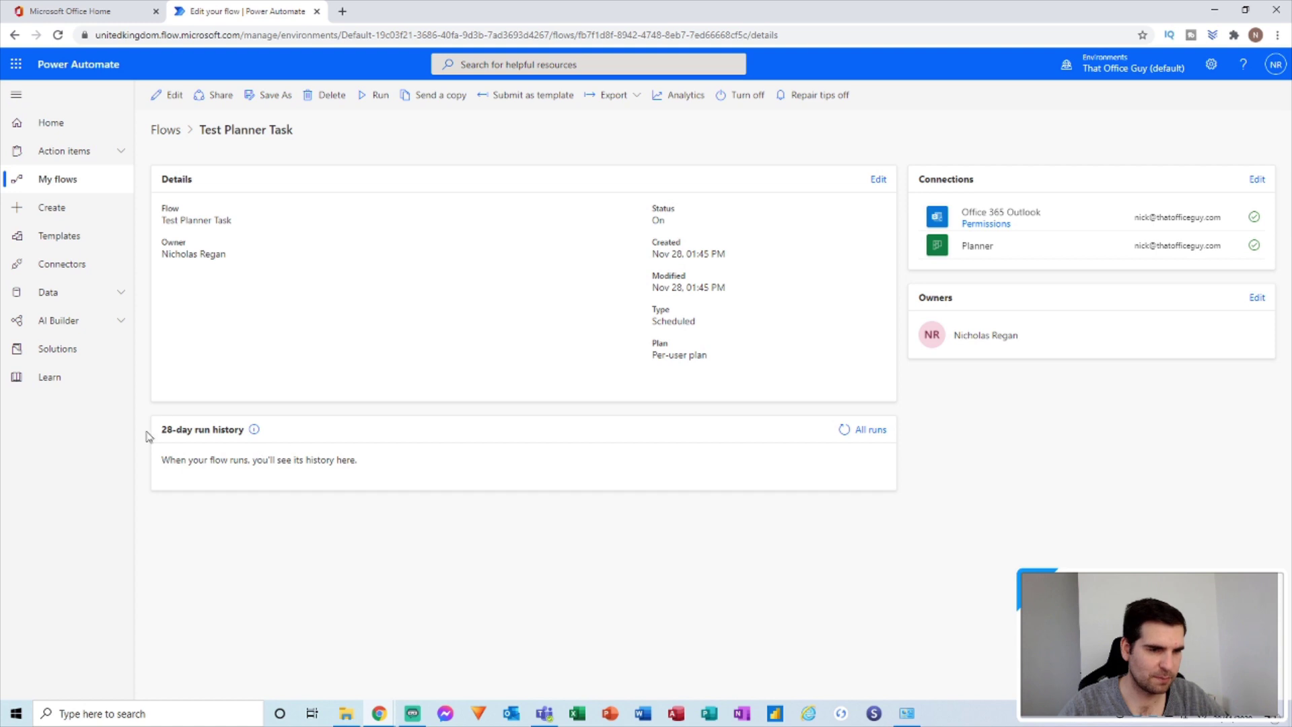
{"action": "left_click", "coordinate": [871, 434]}
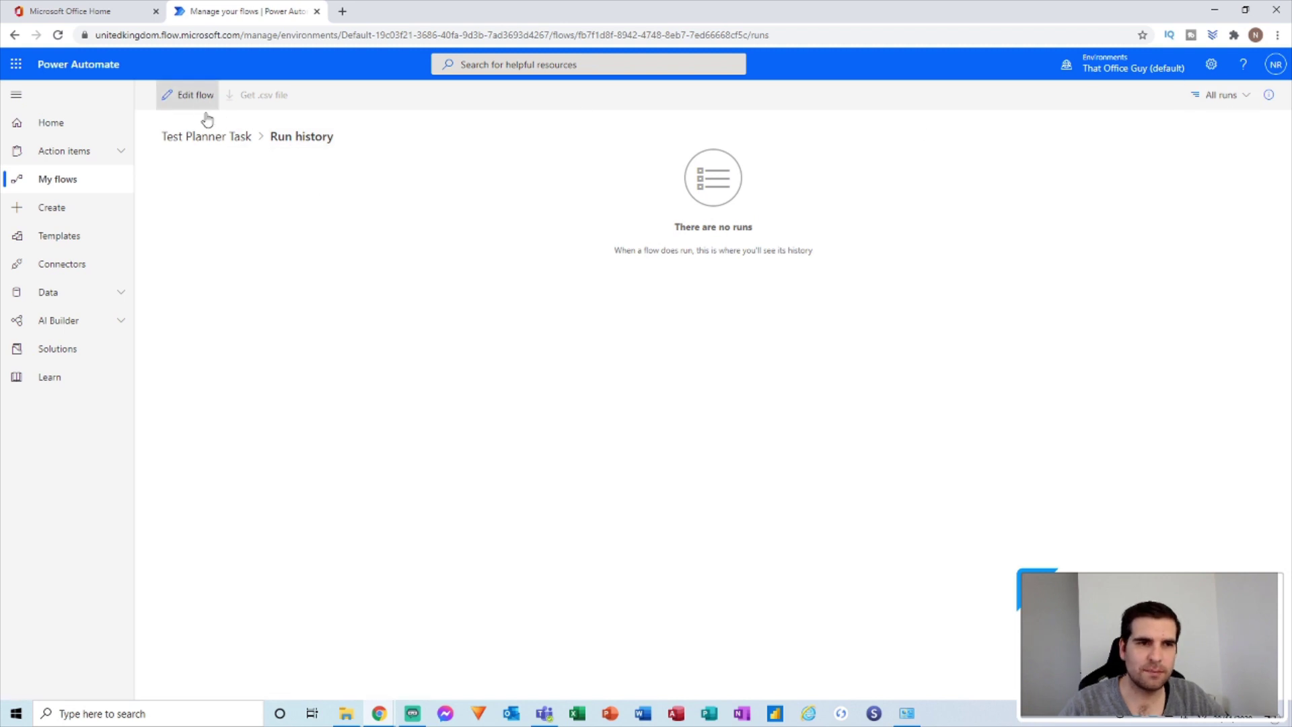
{"action": "left_click", "coordinate": [225, 142]}
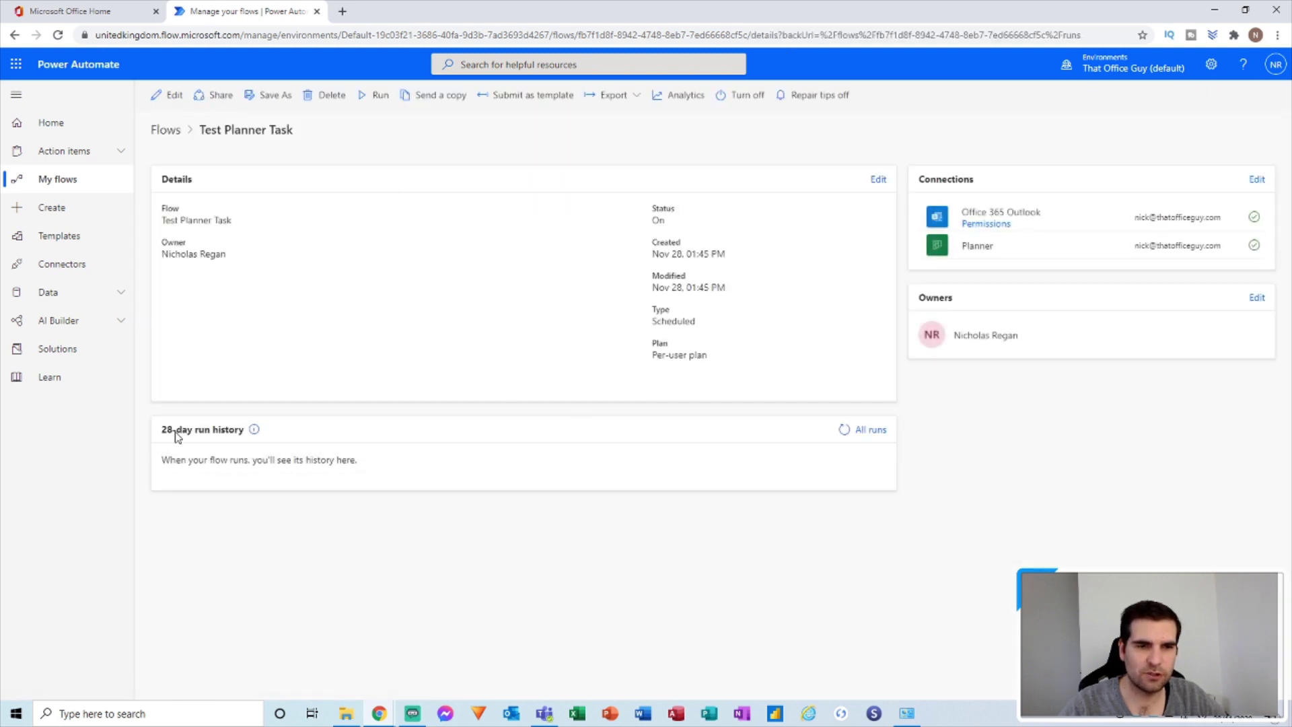
{"action": "left_click", "coordinate": [842, 431]}
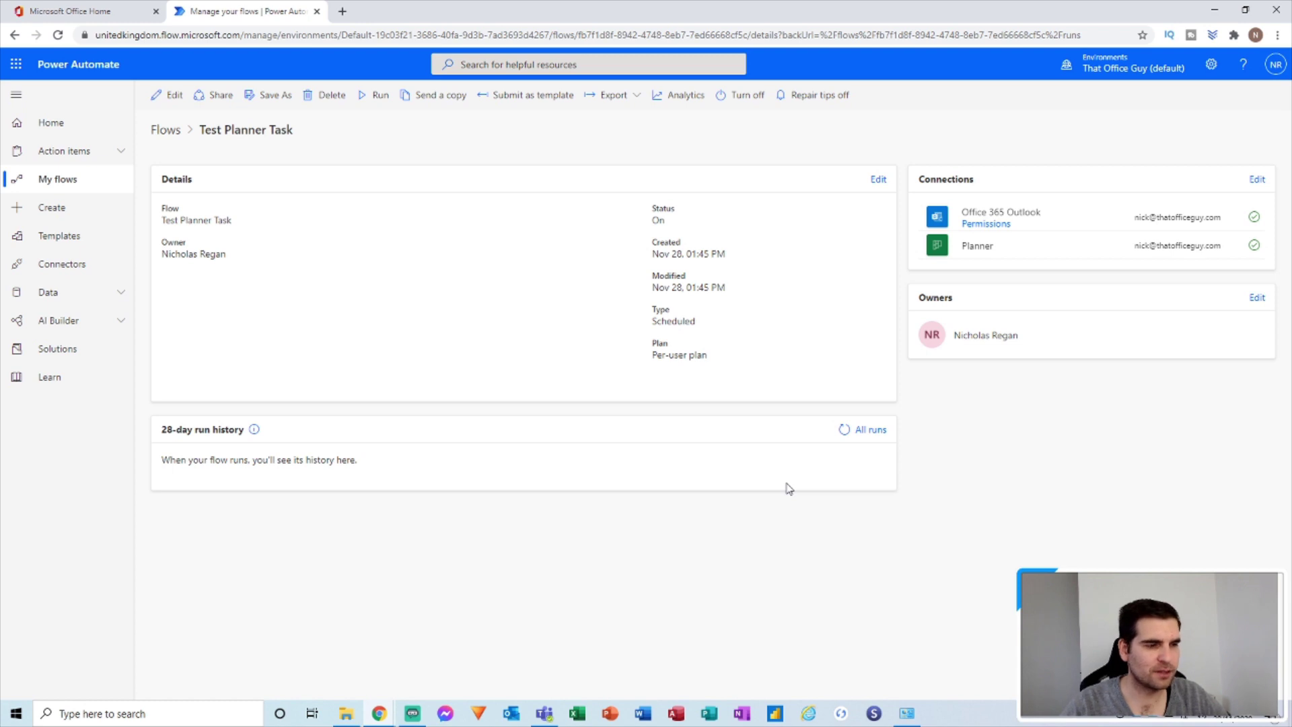
{"action": "left_click", "coordinate": [844, 431]}
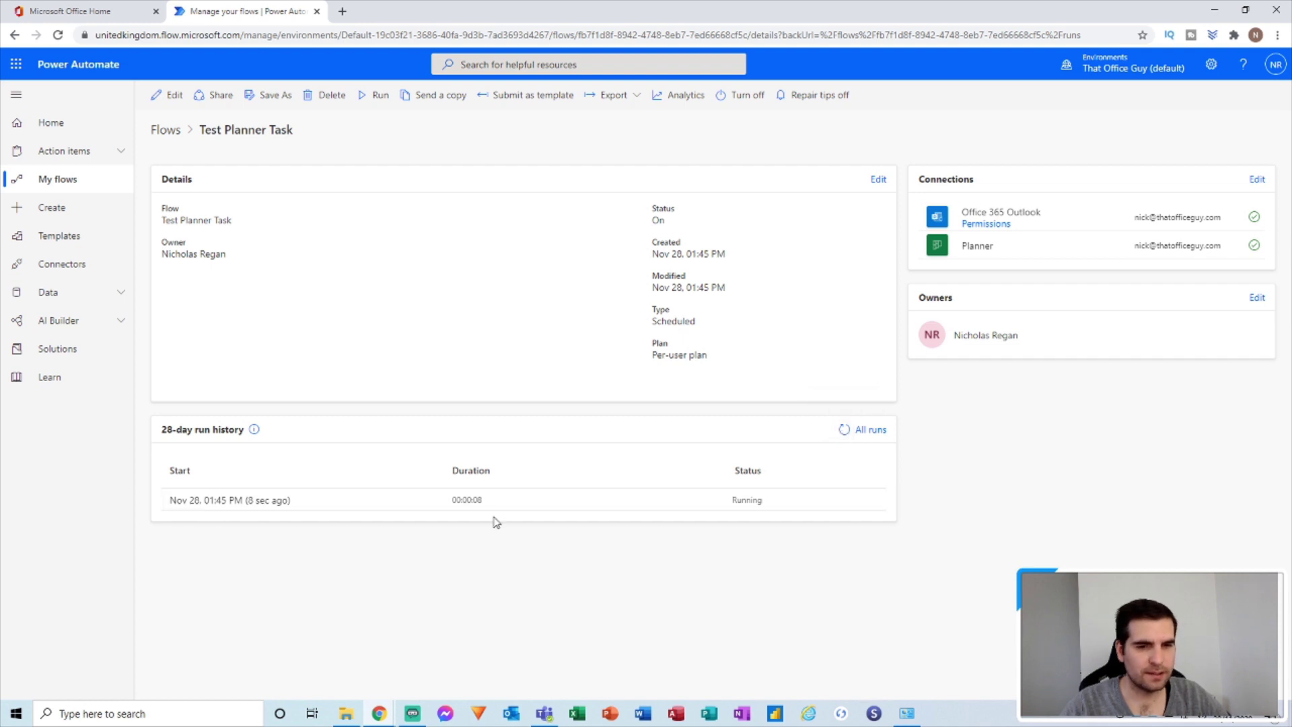
{"action": "left_click", "coordinate": [233, 501]}
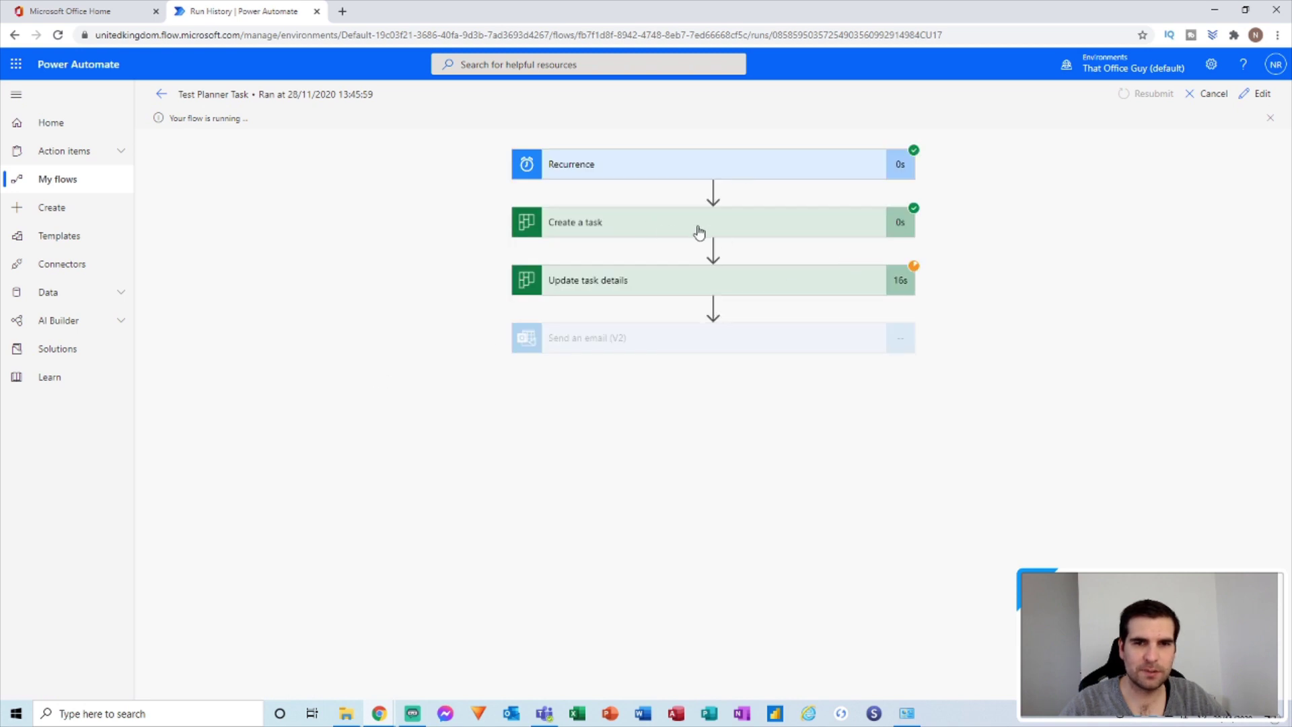
{"action": "left_click", "coordinate": [780, 279]}
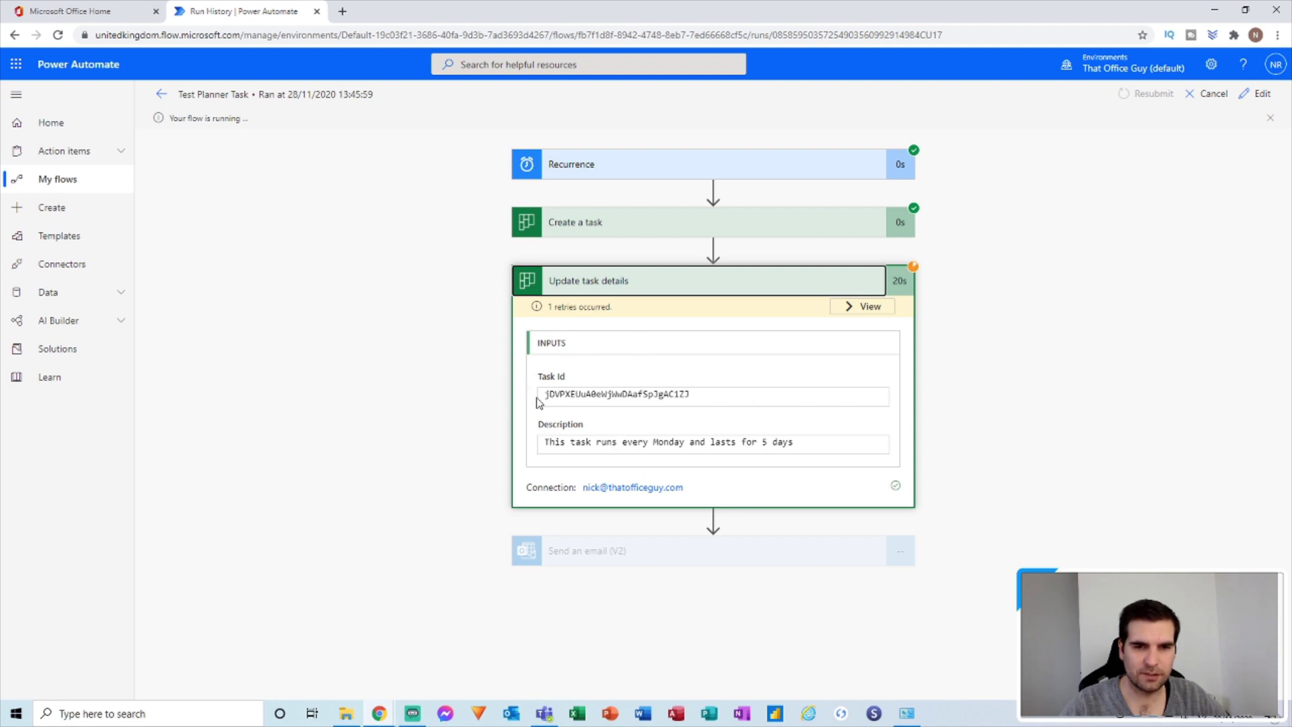
Collapse Update task details, go back to the flow details page, and switch to Teams.
{"action": "left_click", "coordinate": [734, 283]}
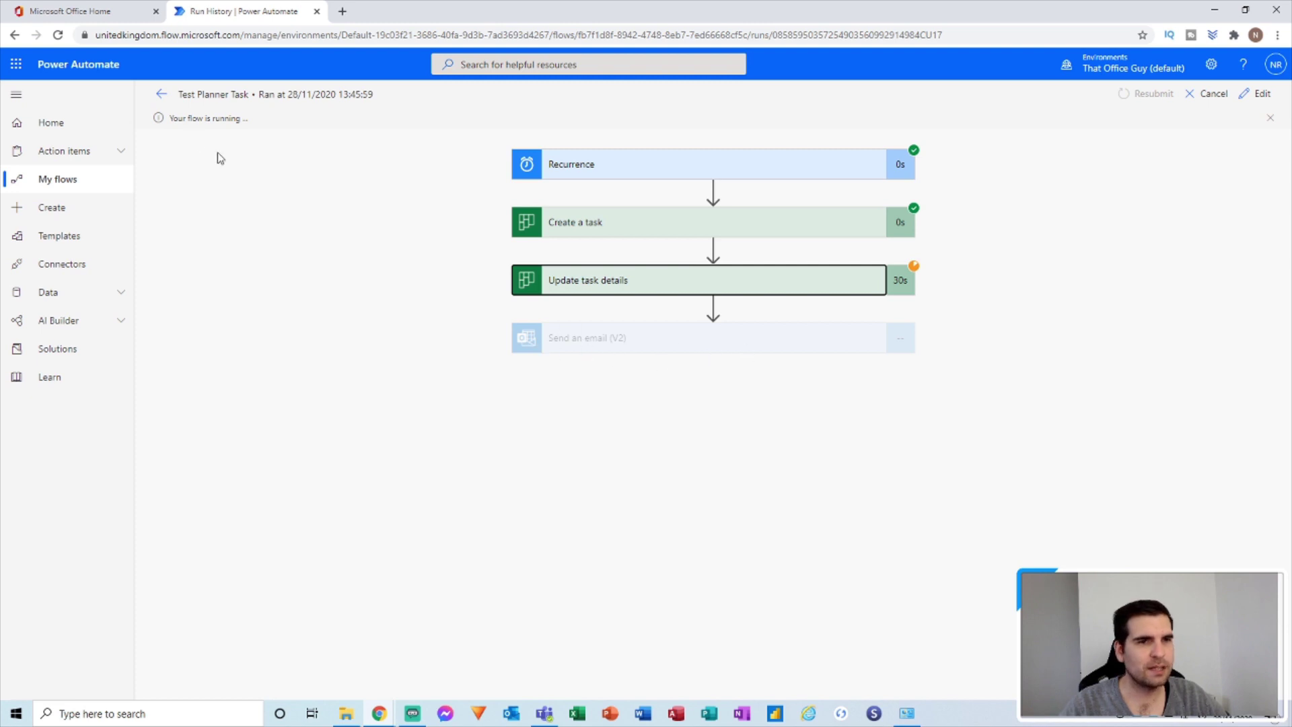
{"action": "left_click", "coordinate": [162, 94]}
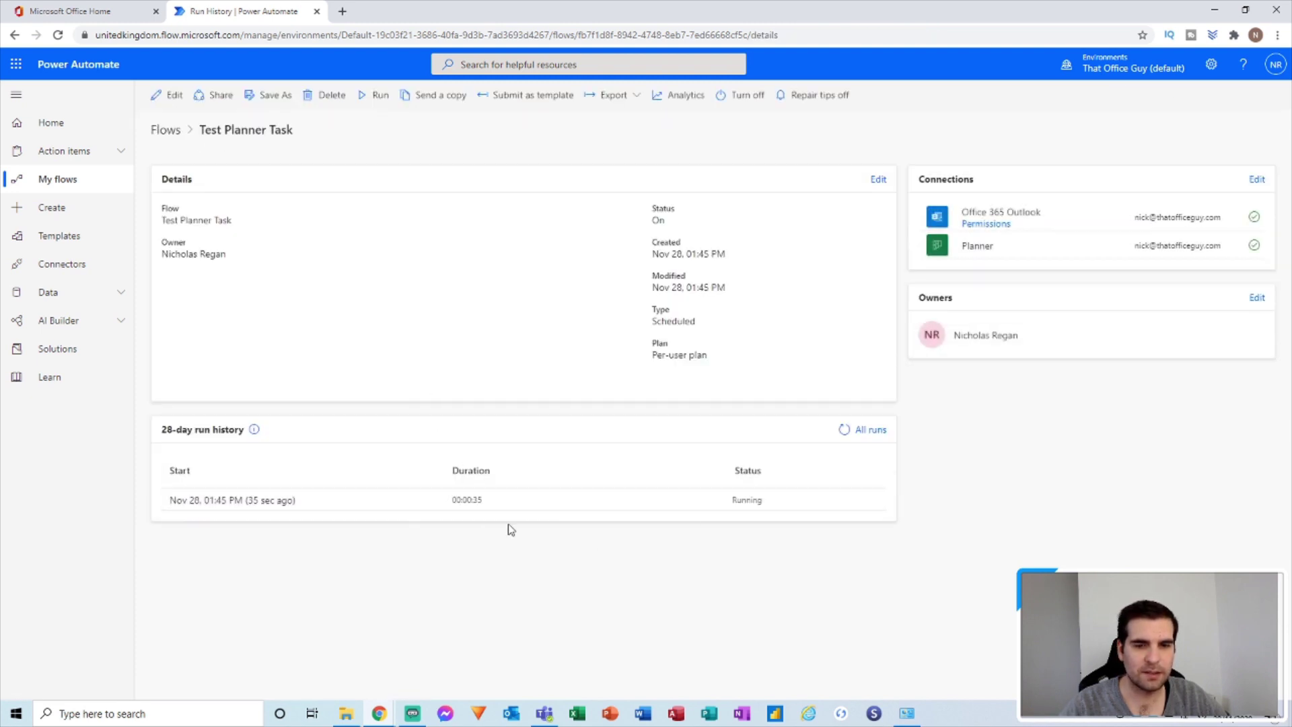
{"action": "left_click", "coordinate": [544, 713]}
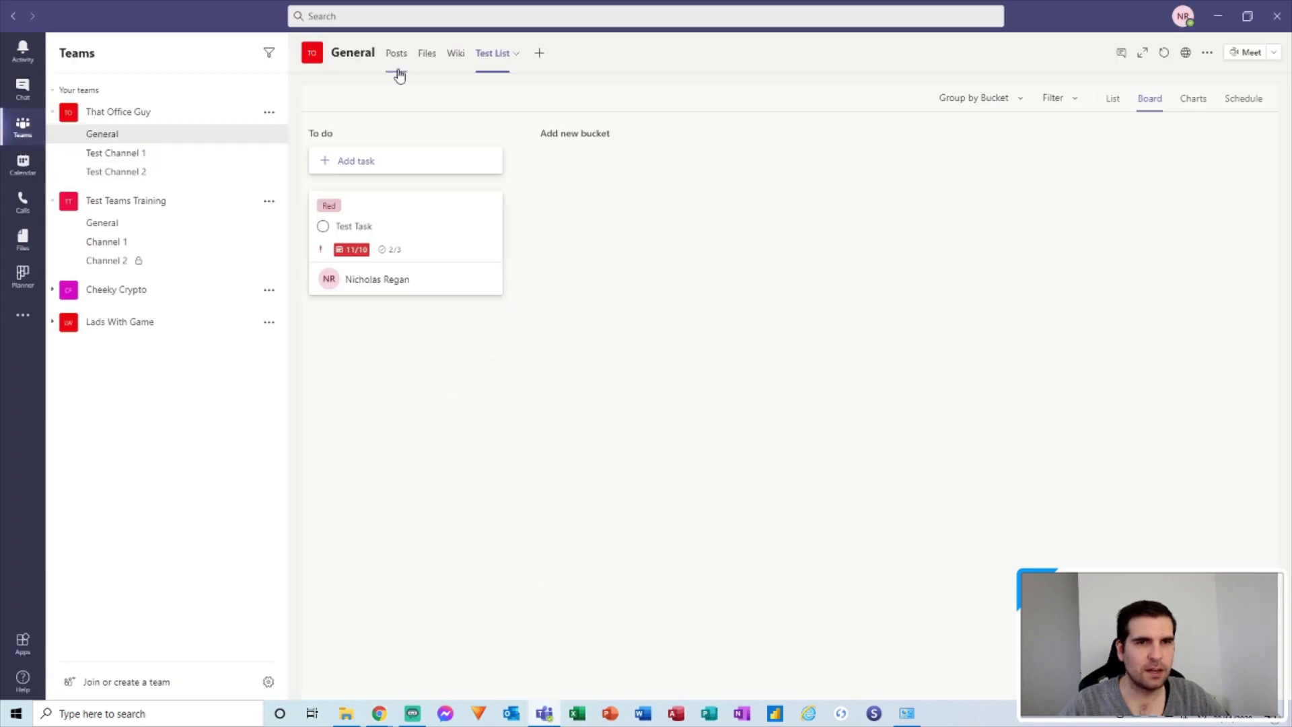
Reload the Test List board to check for the Runs on a Monday task, then return to Power Automate.
{"action": "left_click", "coordinate": [493, 54]}
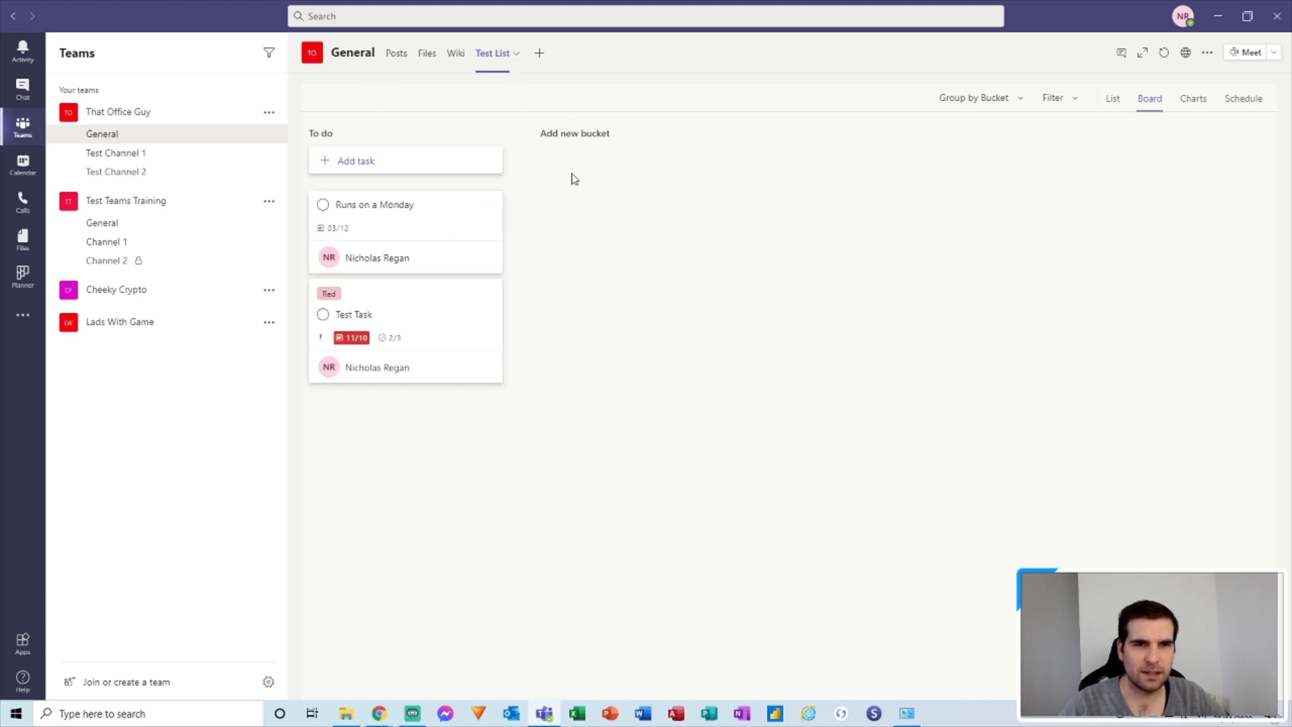
{"action": "left_click", "coordinate": [551, 712]}
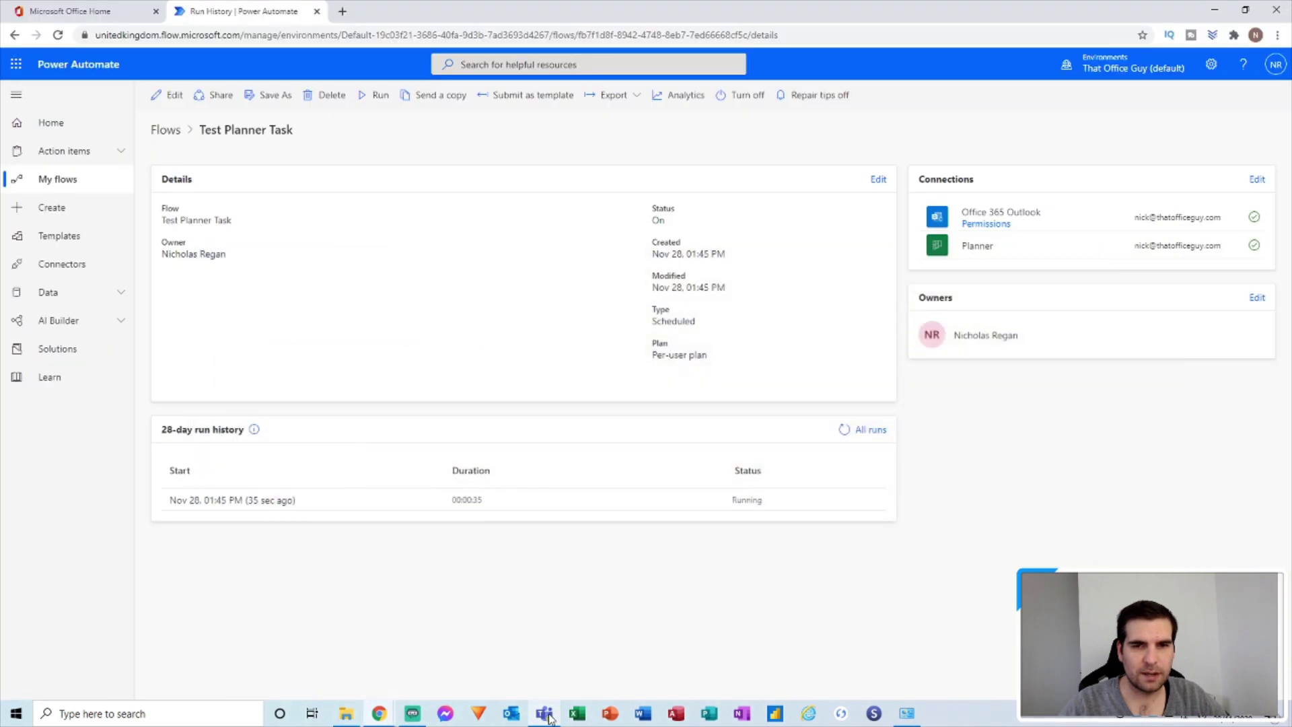
Refresh the run history, open the latest run, and view the Update task details retry notice.
{"action": "left_click", "coordinate": [845, 430]}
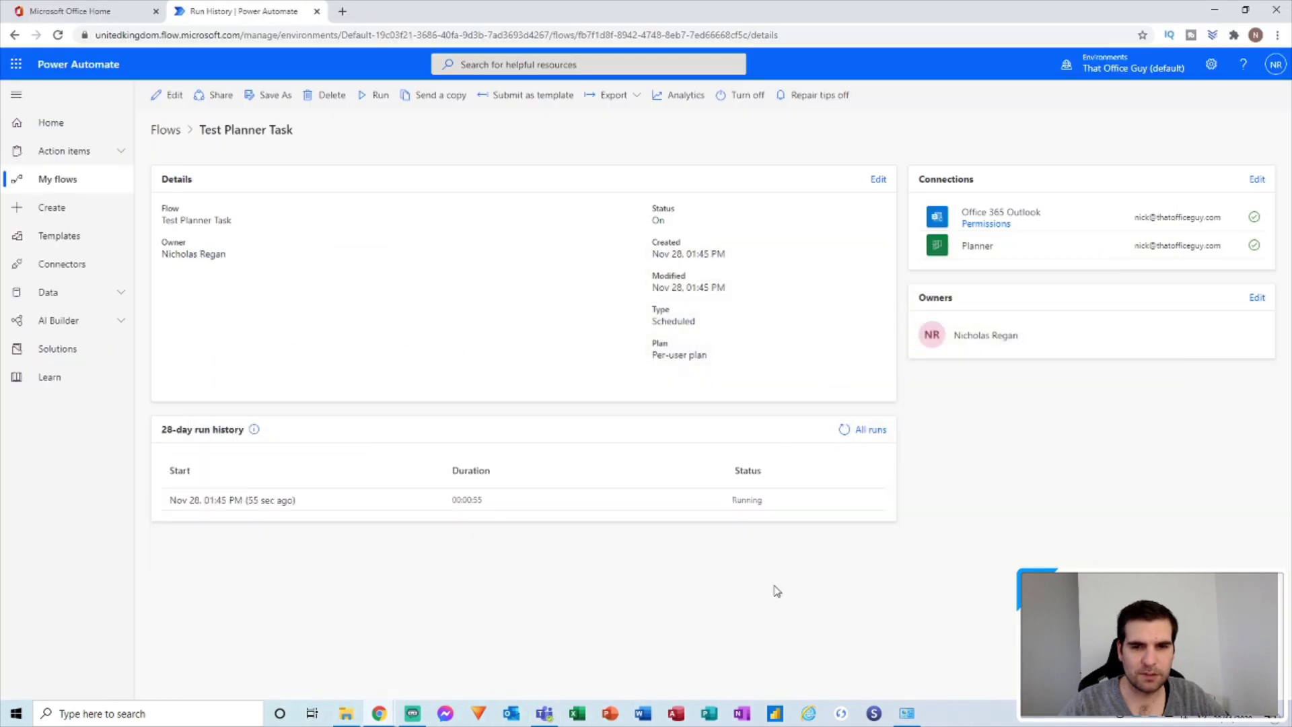
{"action": "left_click", "coordinate": [254, 498]}
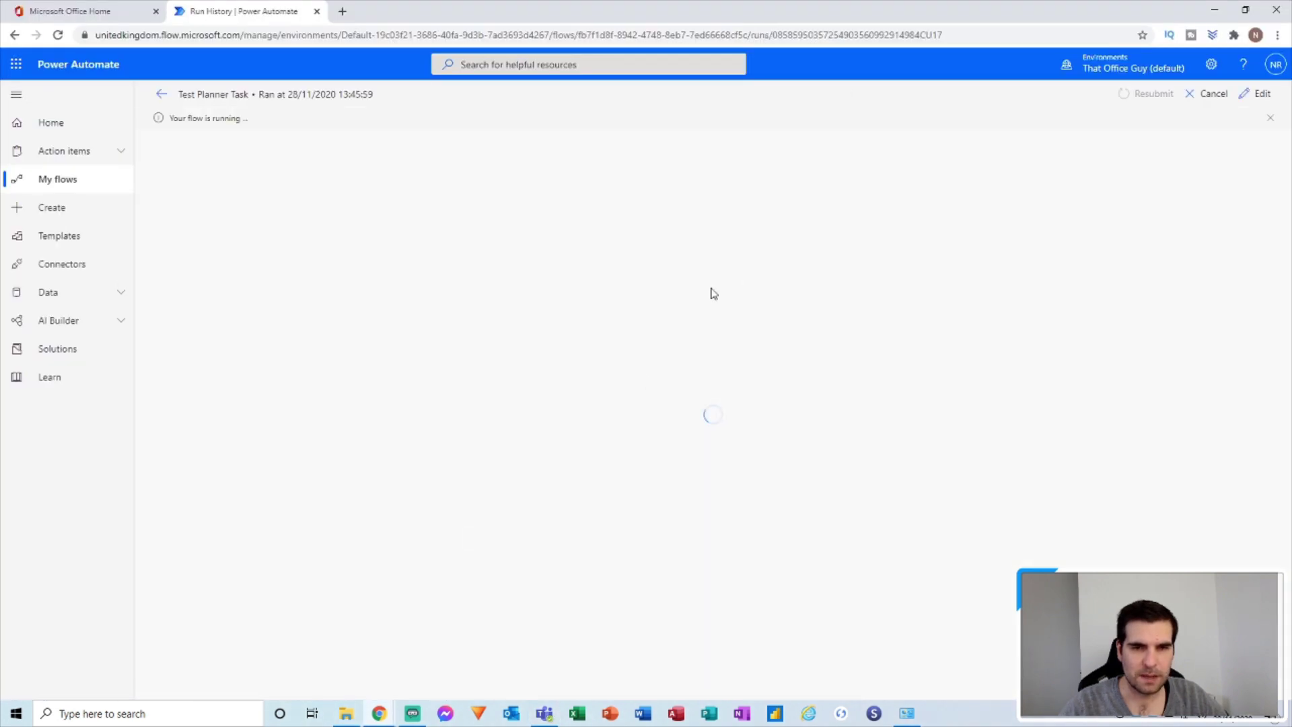
{"action": "left_click", "coordinate": [733, 280]}
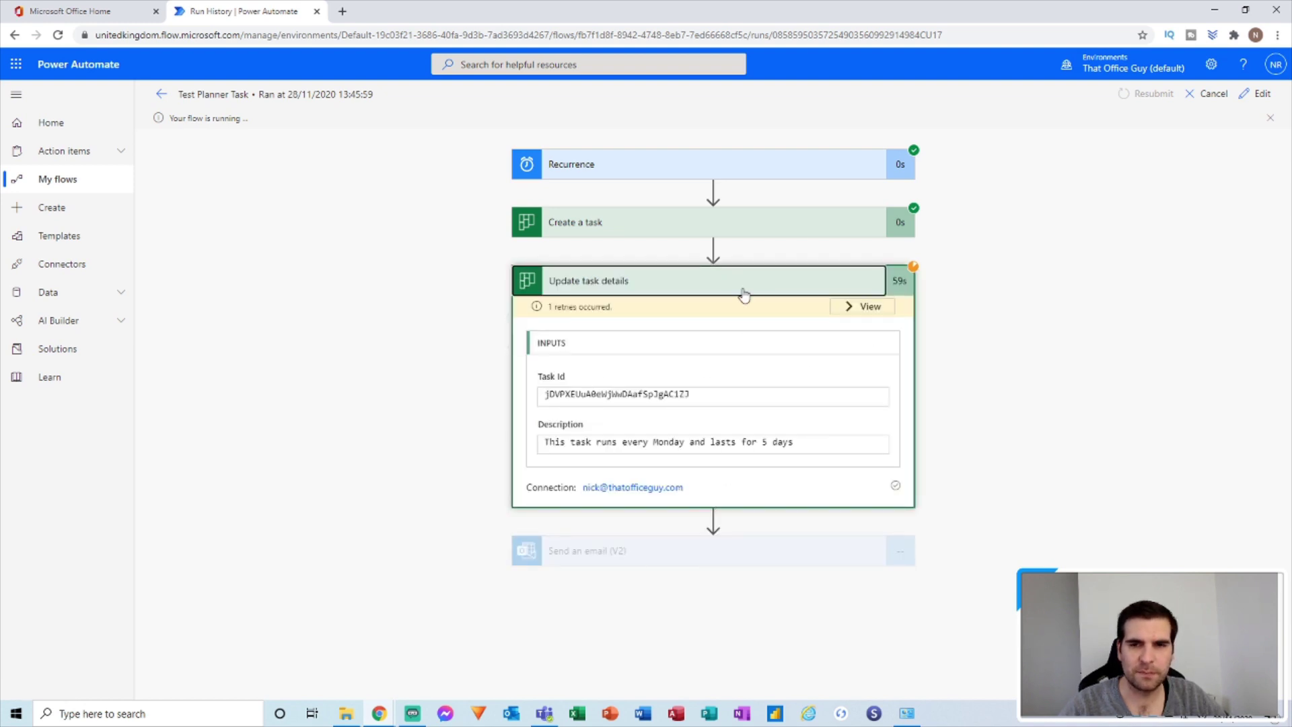
{"action": "left_click", "coordinate": [851, 308]}
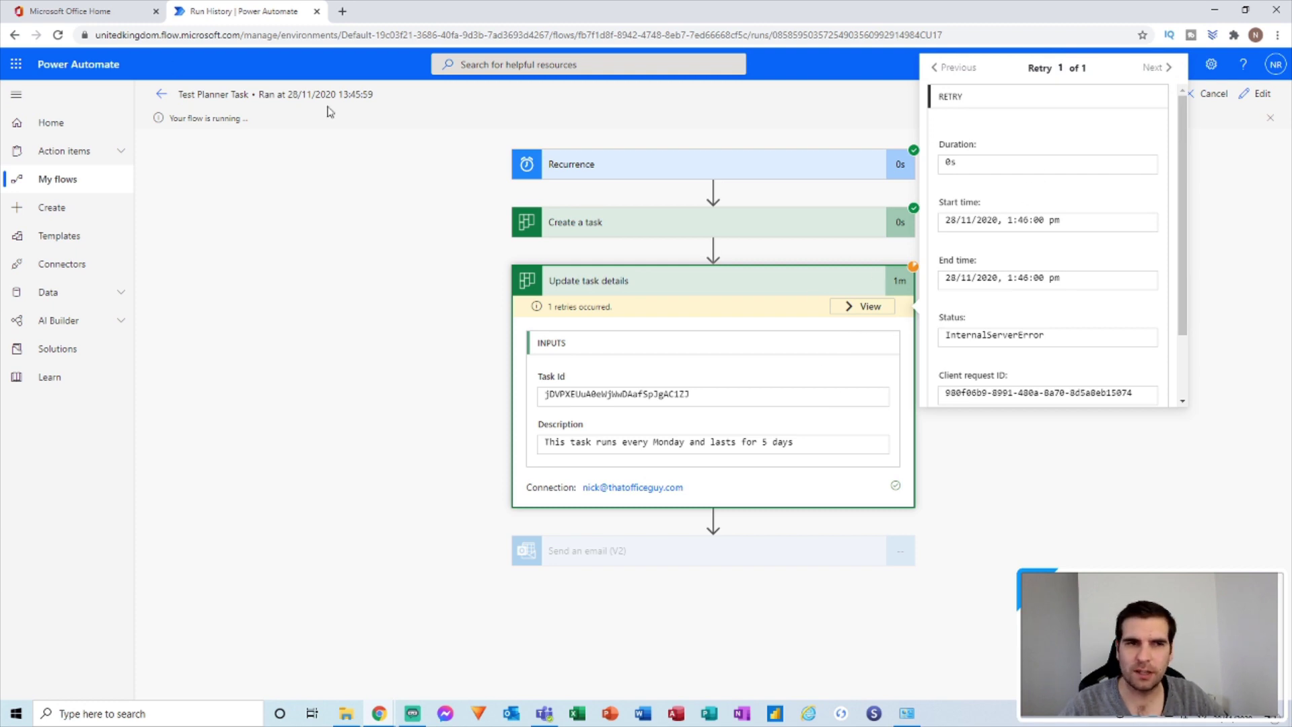
Review the retry details, then return to the Test Planner Task details and run history.
{"action": "scroll", "coordinate": [1063, 290], "scroll_direction": "down", "scroll_amount": 2}
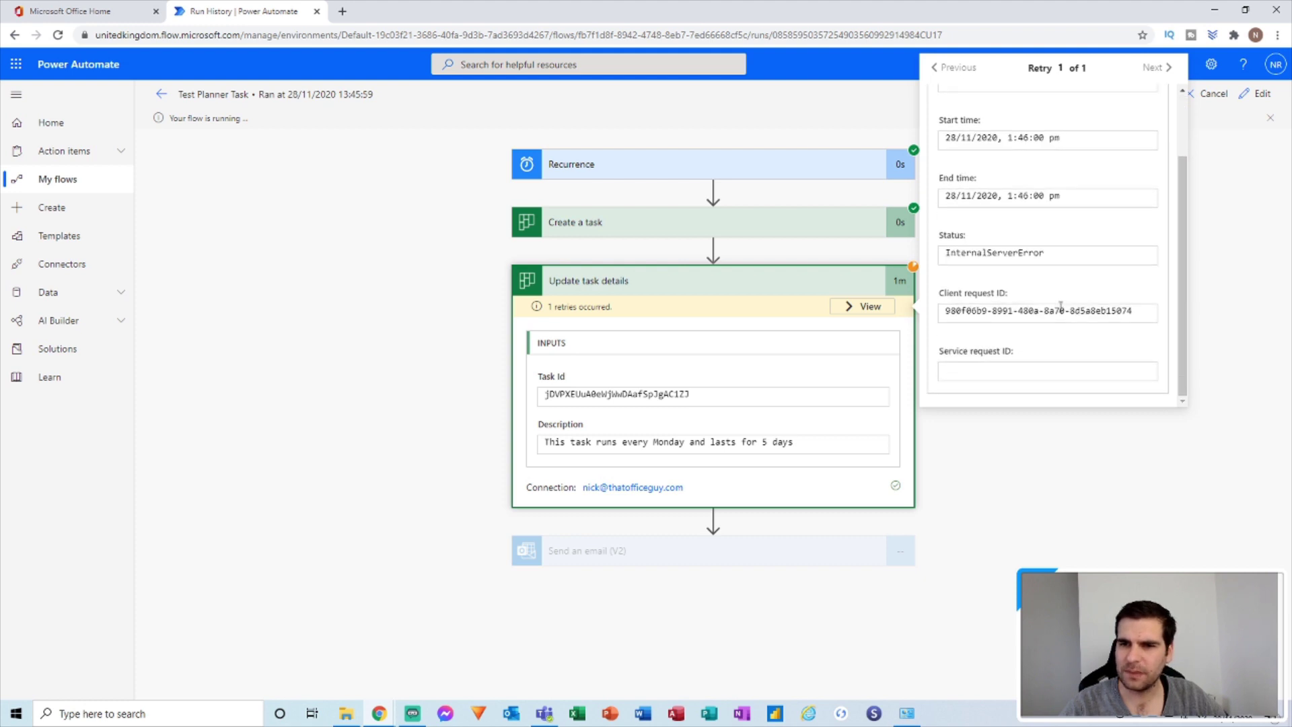
{"action": "scroll", "coordinate": [1061, 309], "scroll_direction": "up", "scroll_amount": 2}
{"action": "scroll", "coordinate": [1061, 315], "scroll_direction": "down", "scroll_amount": 2}
{"action": "scroll", "coordinate": [1059, 310], "scroll_direction": "up", "scroll_amount": 2}
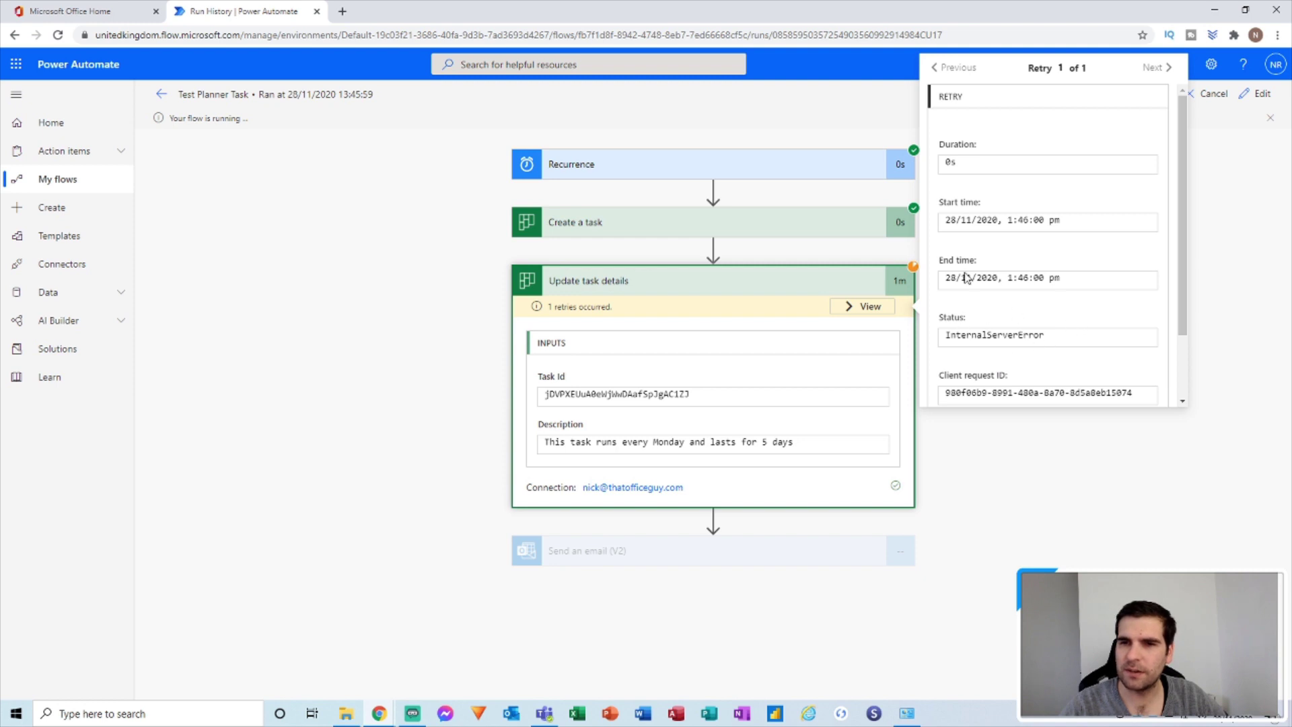
{"action": "left_click", "coordinate": [716, 189]}
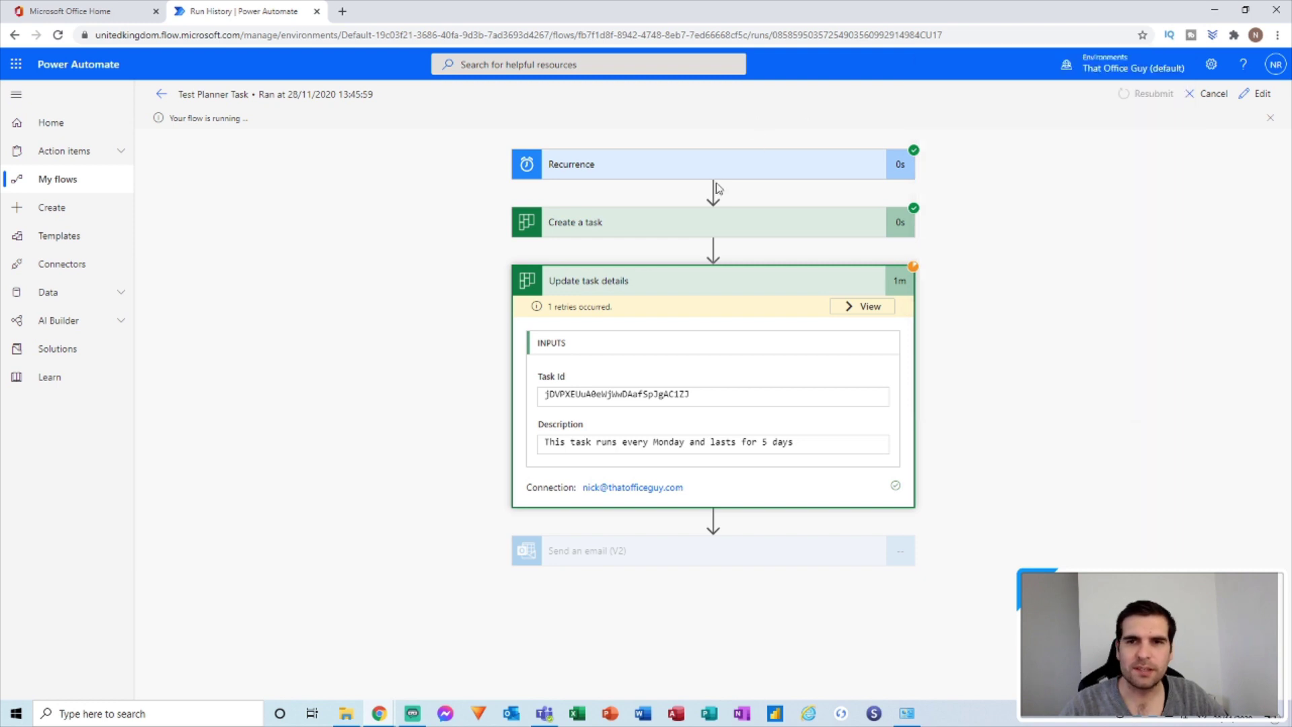
{"action": "left_click", "coordinate": [161, 95]}
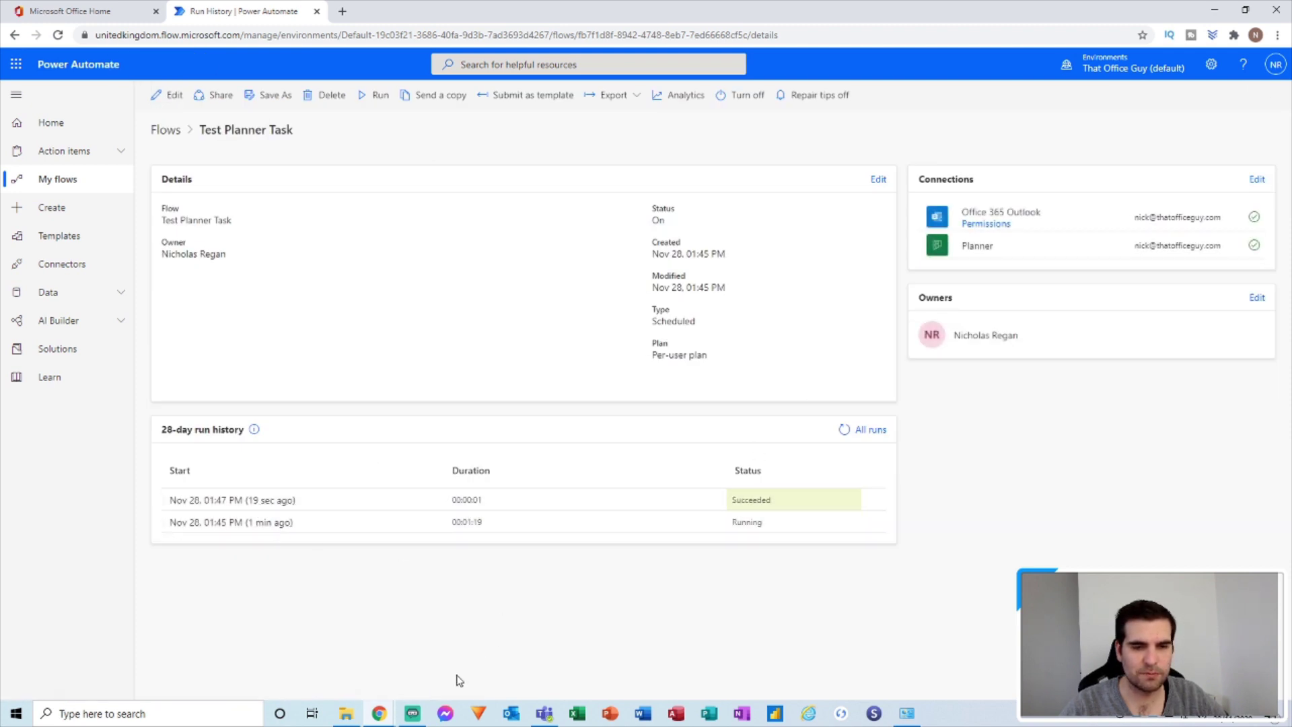
{"action": "left_click", "coordinate": [544, 713]}
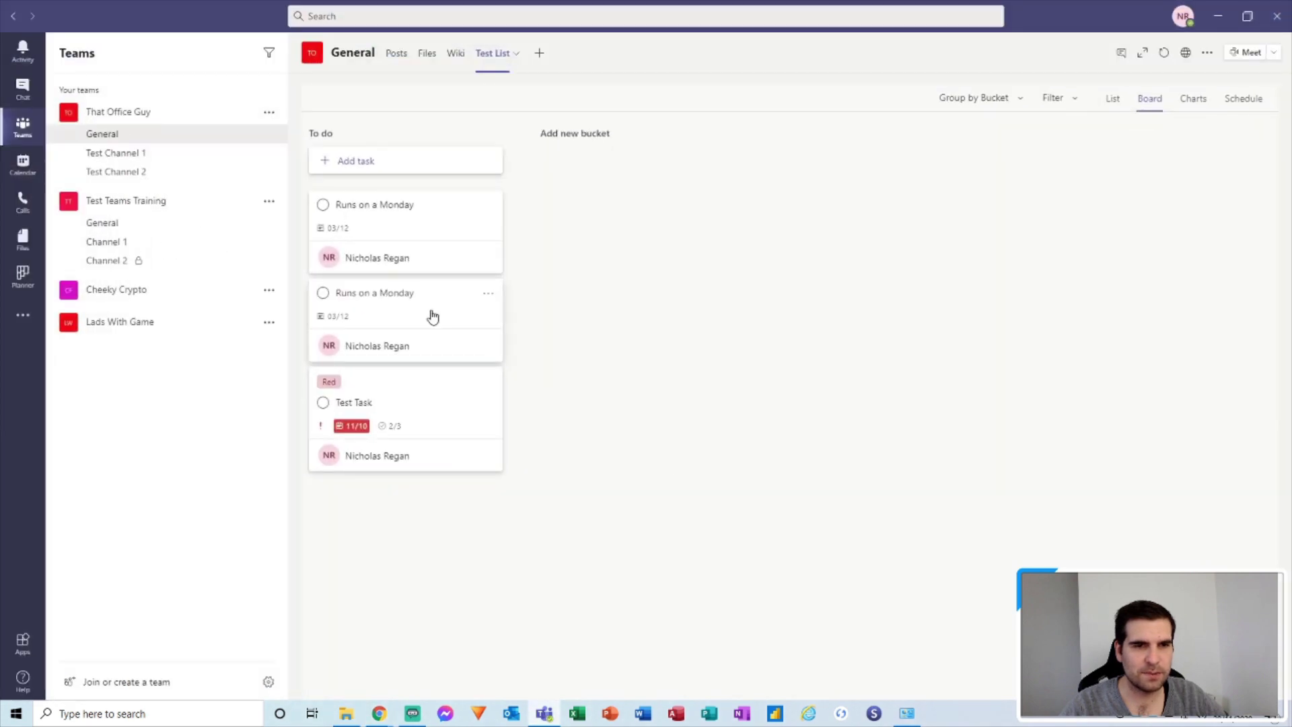
Check the Notes on both 'Runs on a Monday' task cards for the description, then return to Power Automate.
{"action": "left_click", "coordinate": [431, 315]}
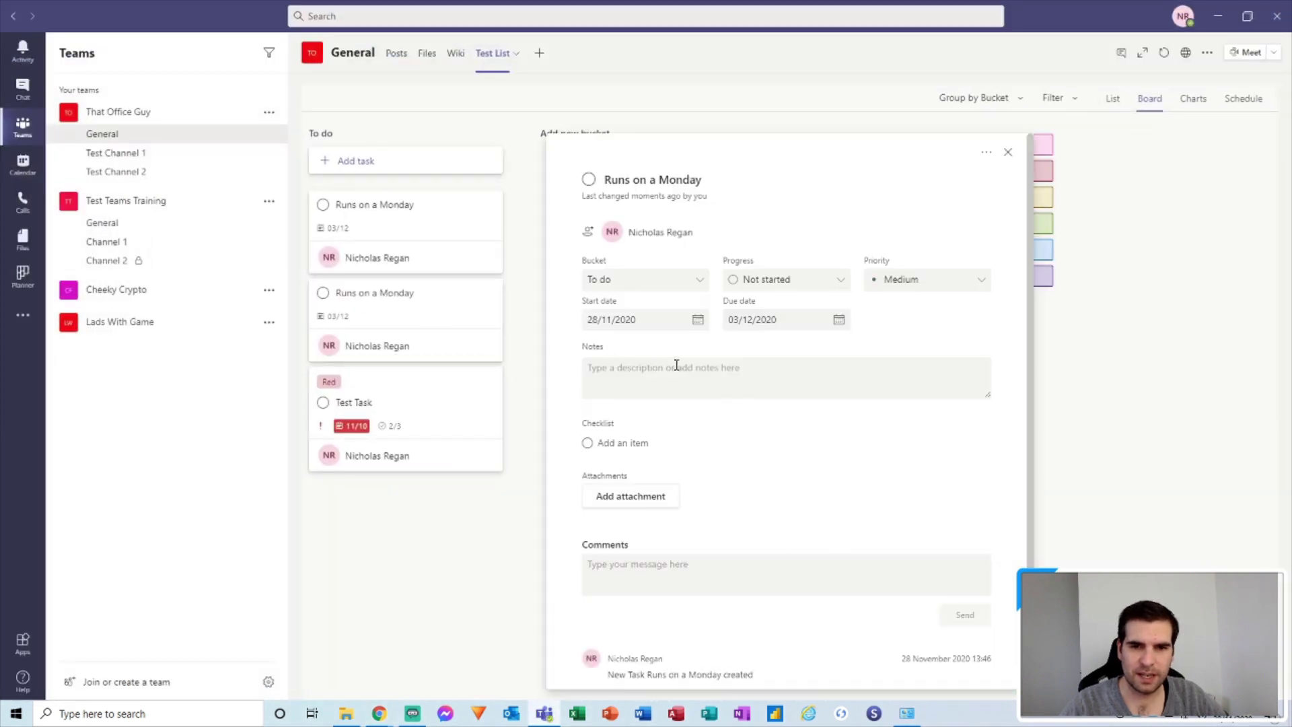
{"action": "left_click", "coordinate": [1007, 152]}
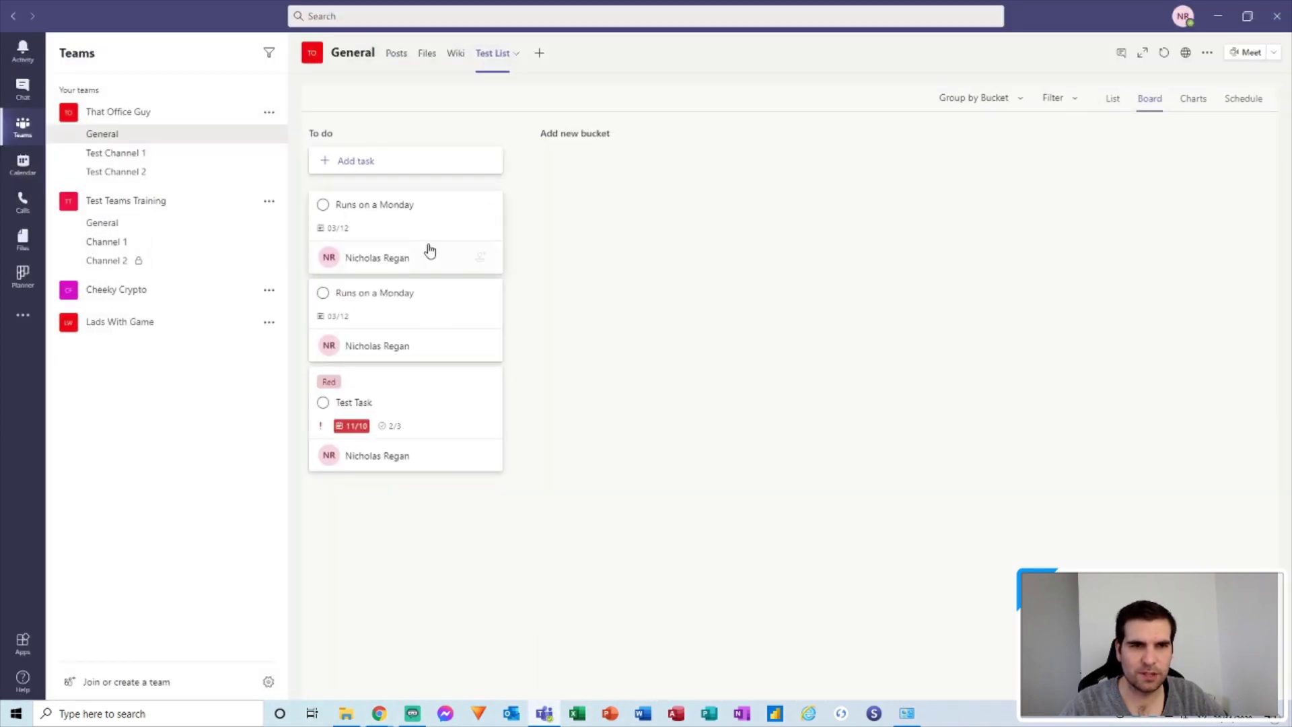
{"action": "left_click", "coordinate": [420, 220]}
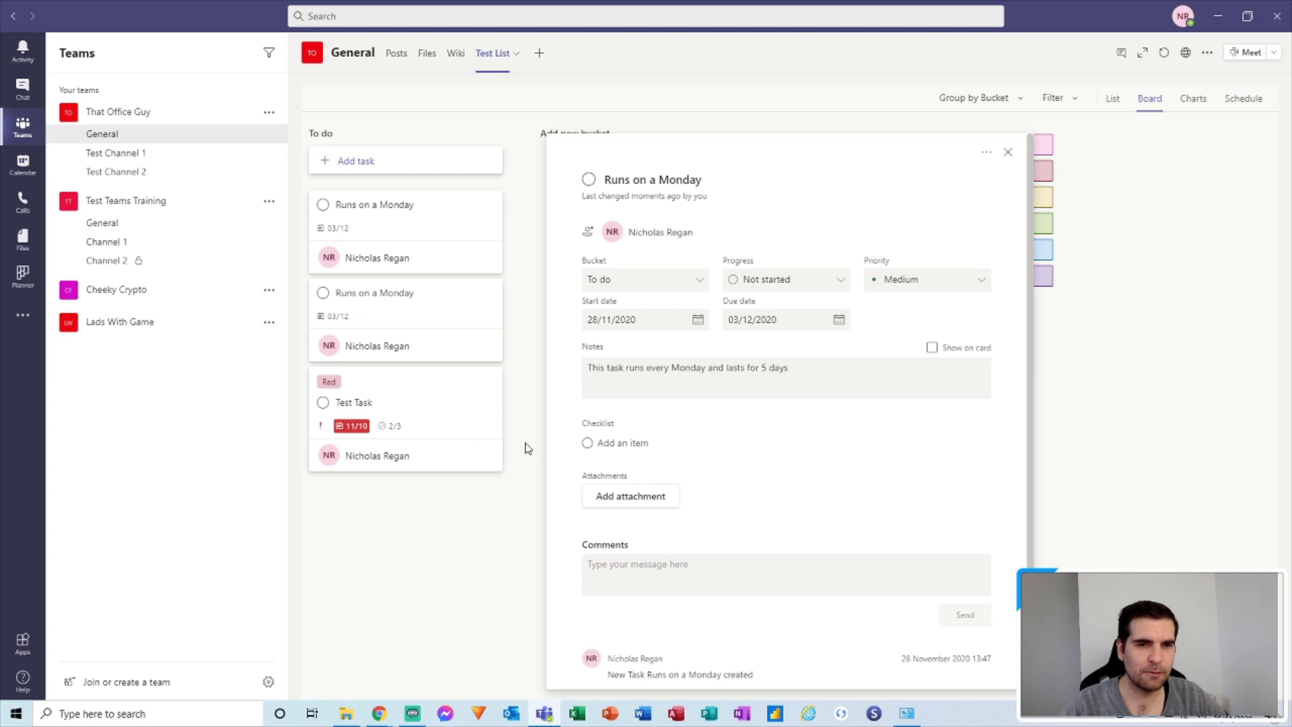
{"action": "left_click", "coordinate": [1006, 153]}
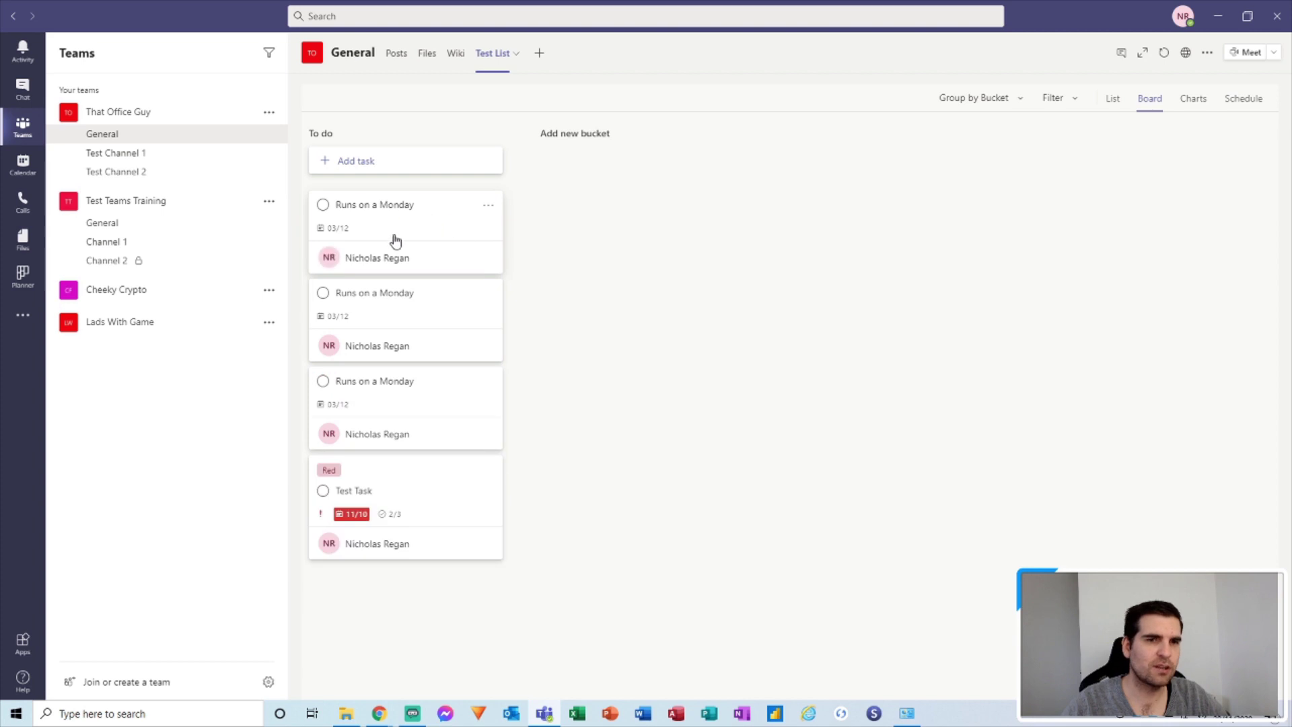
{"action": "left_click", "coordinate": [436, 245]}
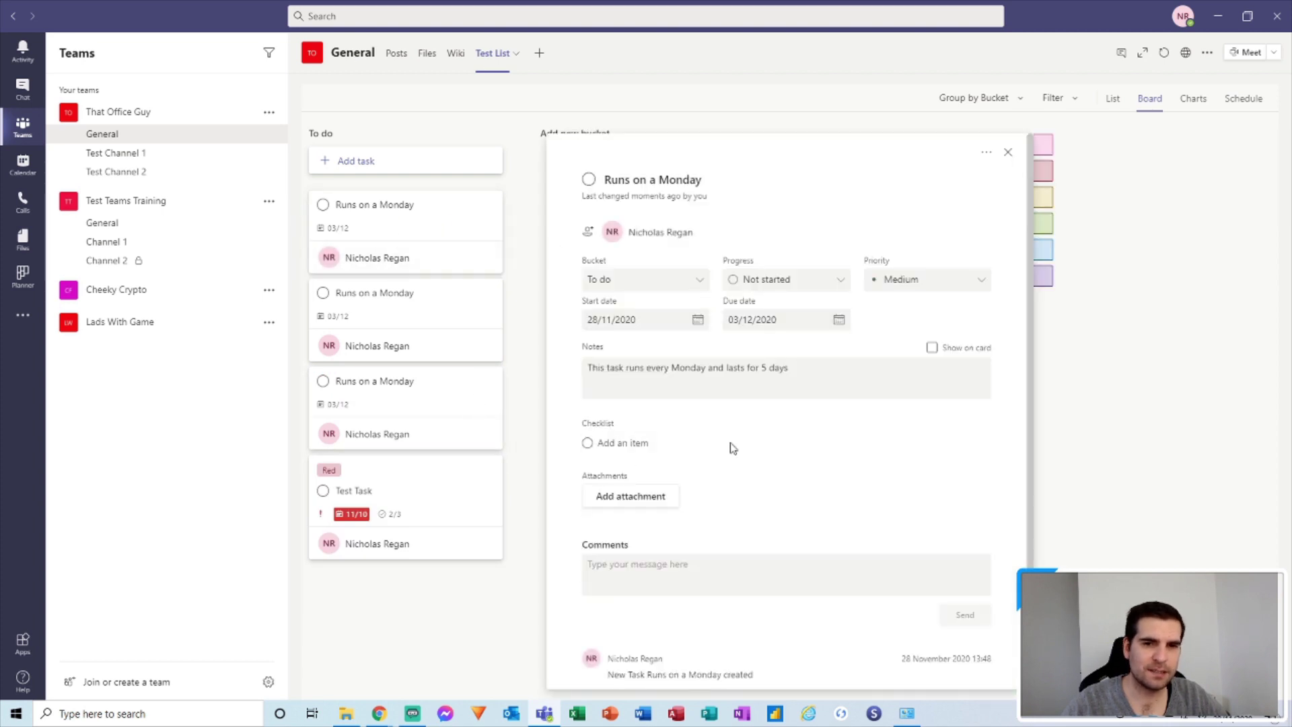
{"action": "left_click", "coordinate": [1007, 152]}
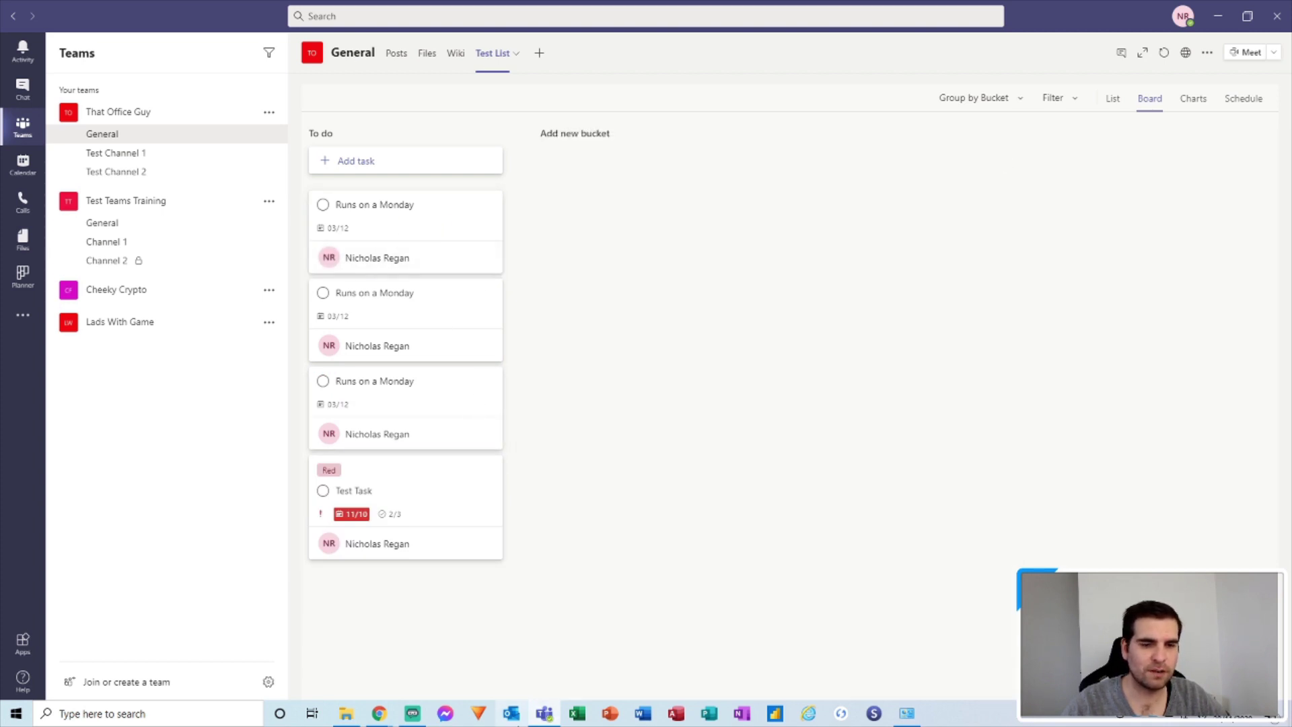
{"action": "left_click", "coordinate": [545, 716]}
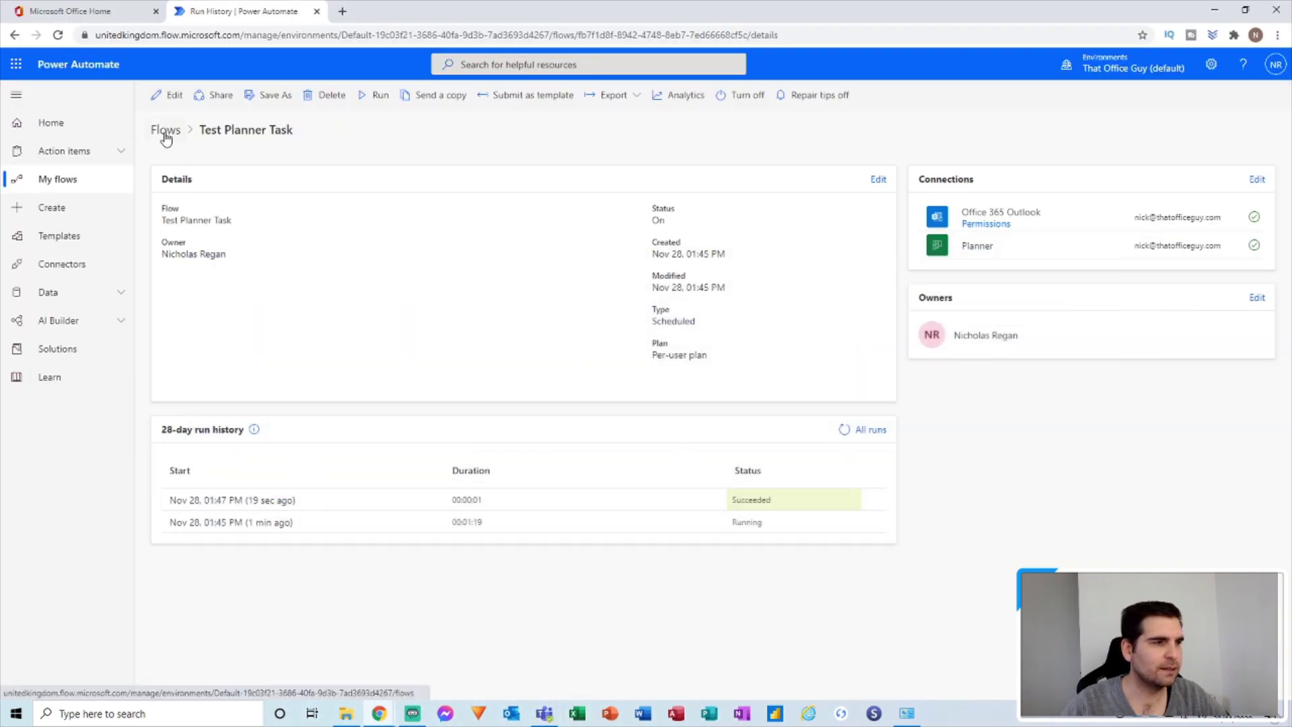
Set the Recurrence trigger to Week frequency on Monday and save the flow.
{"action": "left_click", "coordinate": [168, 96]}
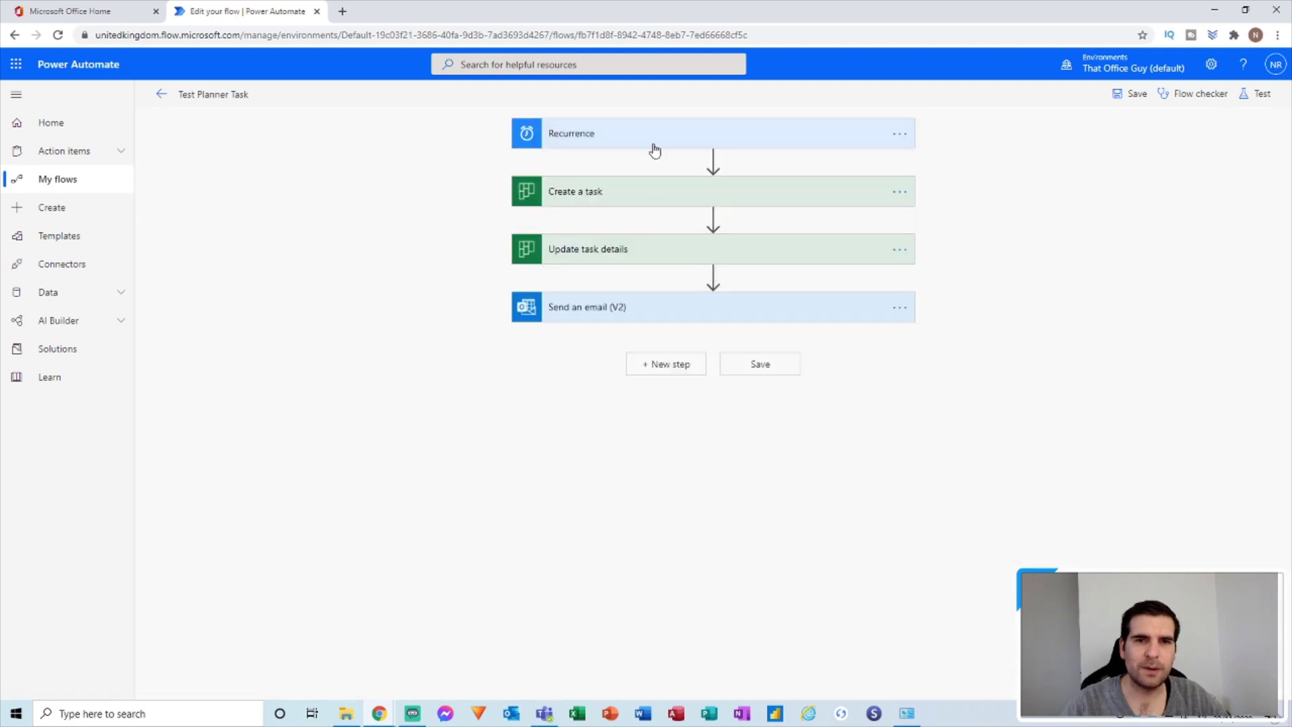
{"action": "left_click", "coordinate": [654, 150]}
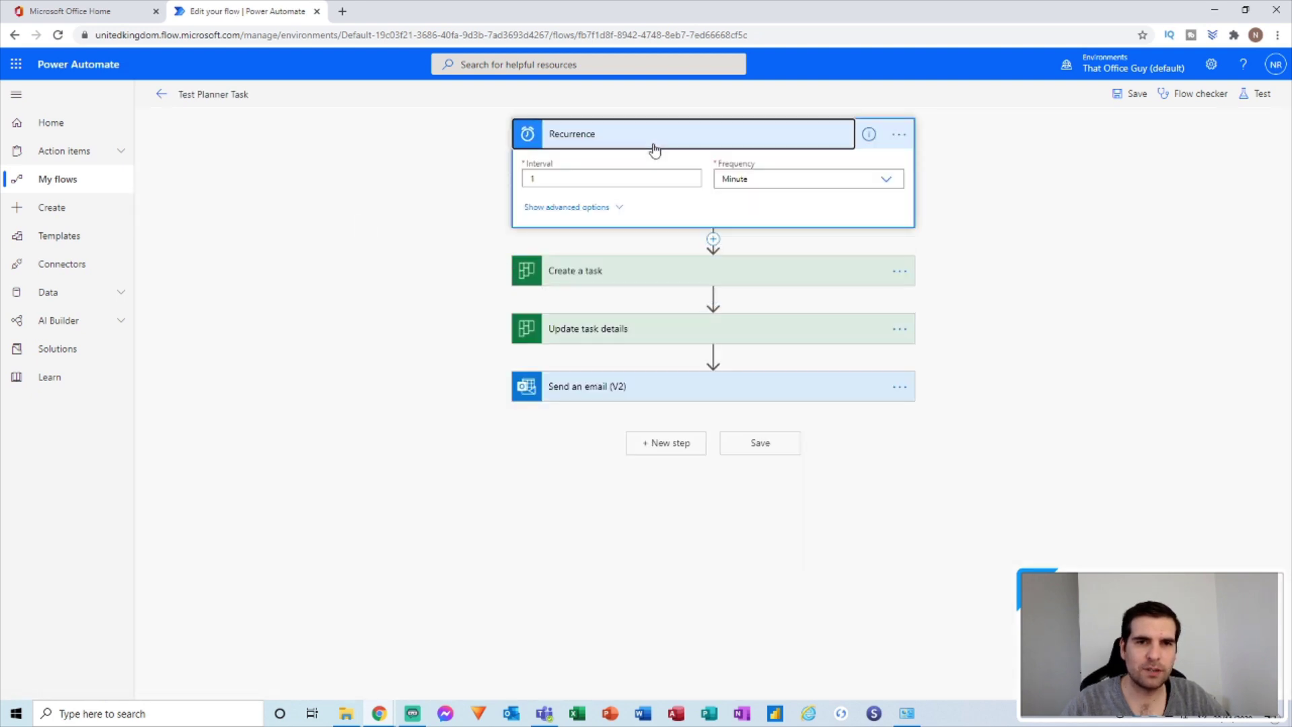
{"action": "left_click", "coordinate": [748, 177]}
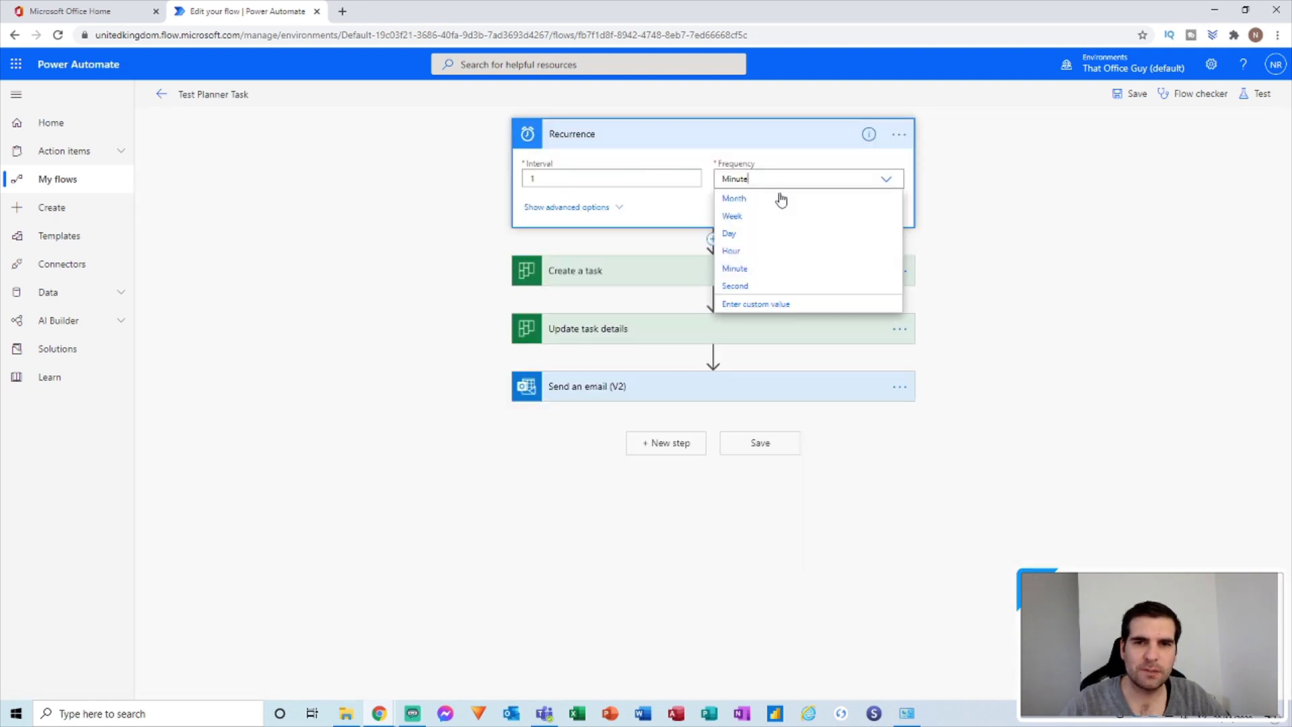
{"action": "left_click", "coordinate": [734, 218]}
{"action": "left_click", "coordinate": [616, 208]}
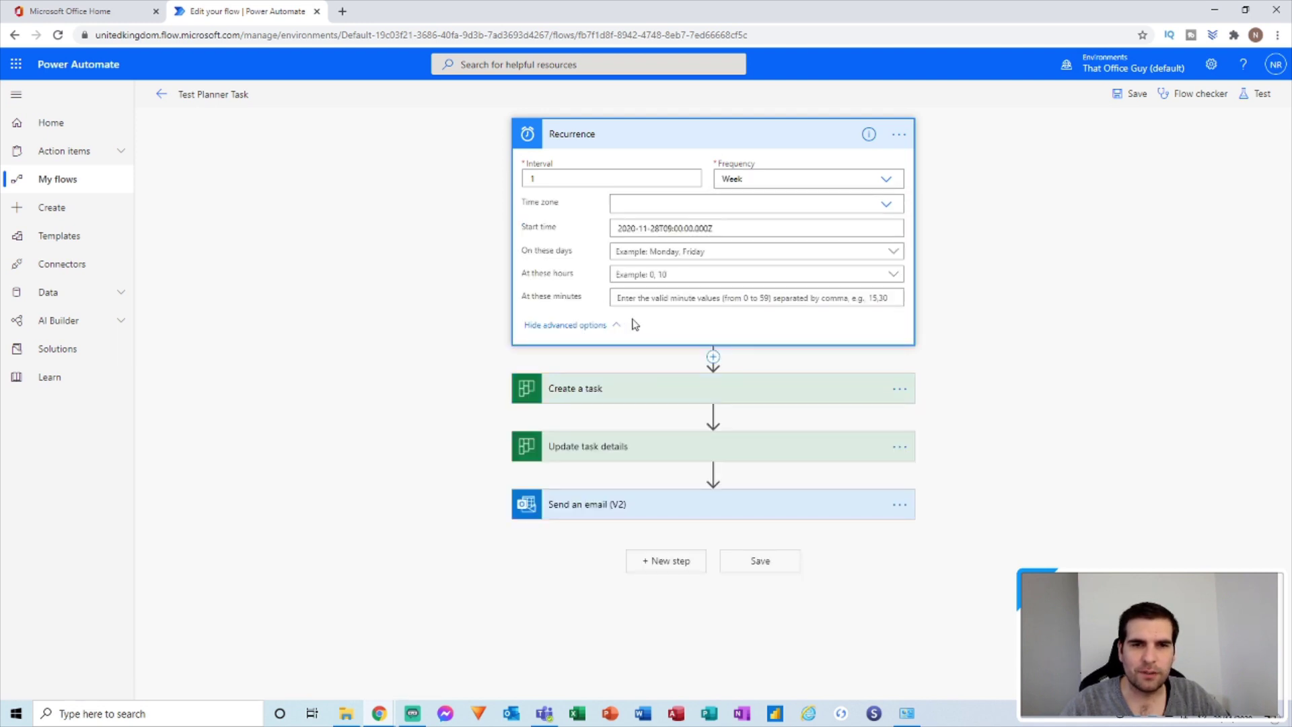
{"action": "left_click", "coordinate": [703, 252]}
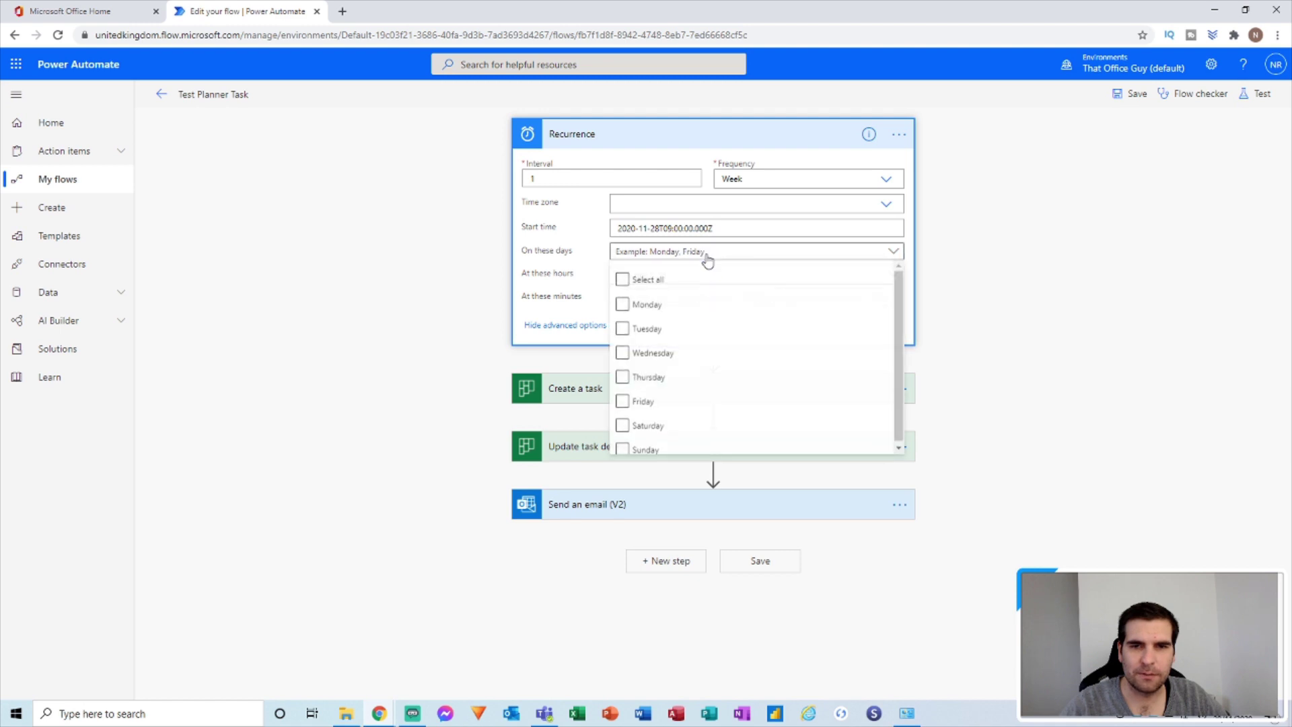
{"action": "left_click", "coordinate": [622, 305]}
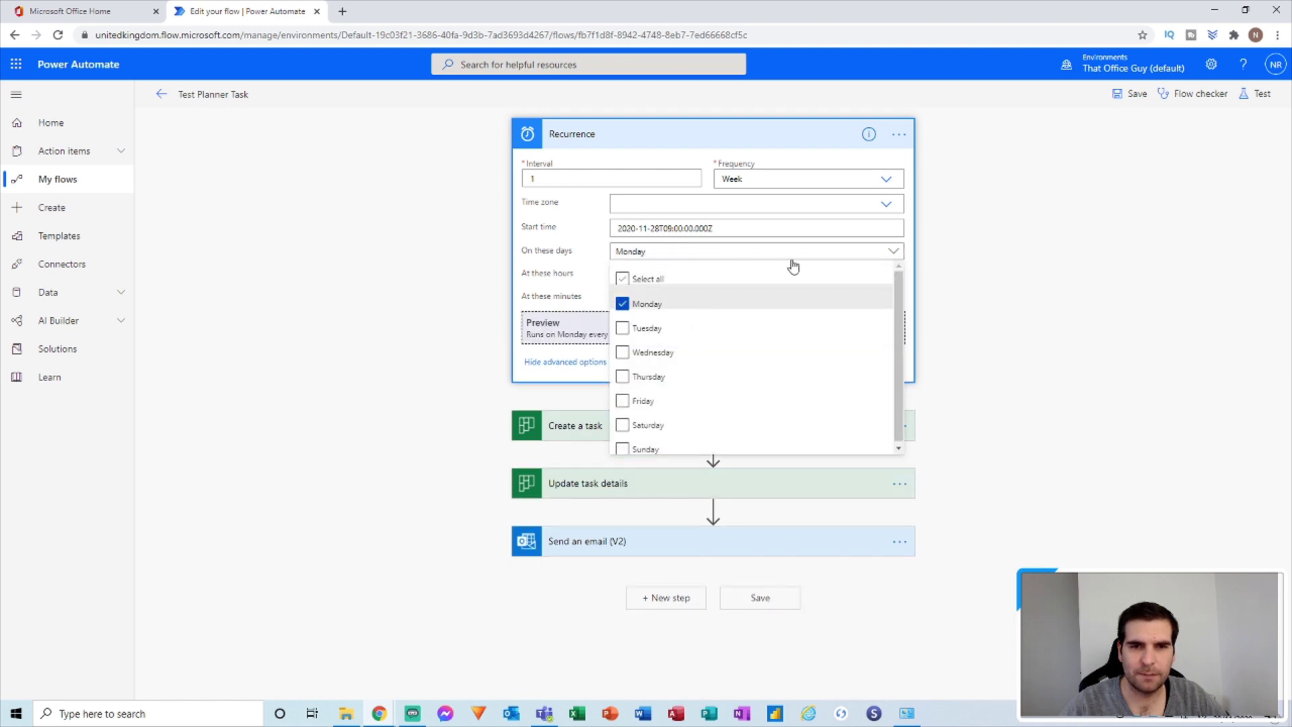
{"action": "left_click", "coordinate": [915, 259]}
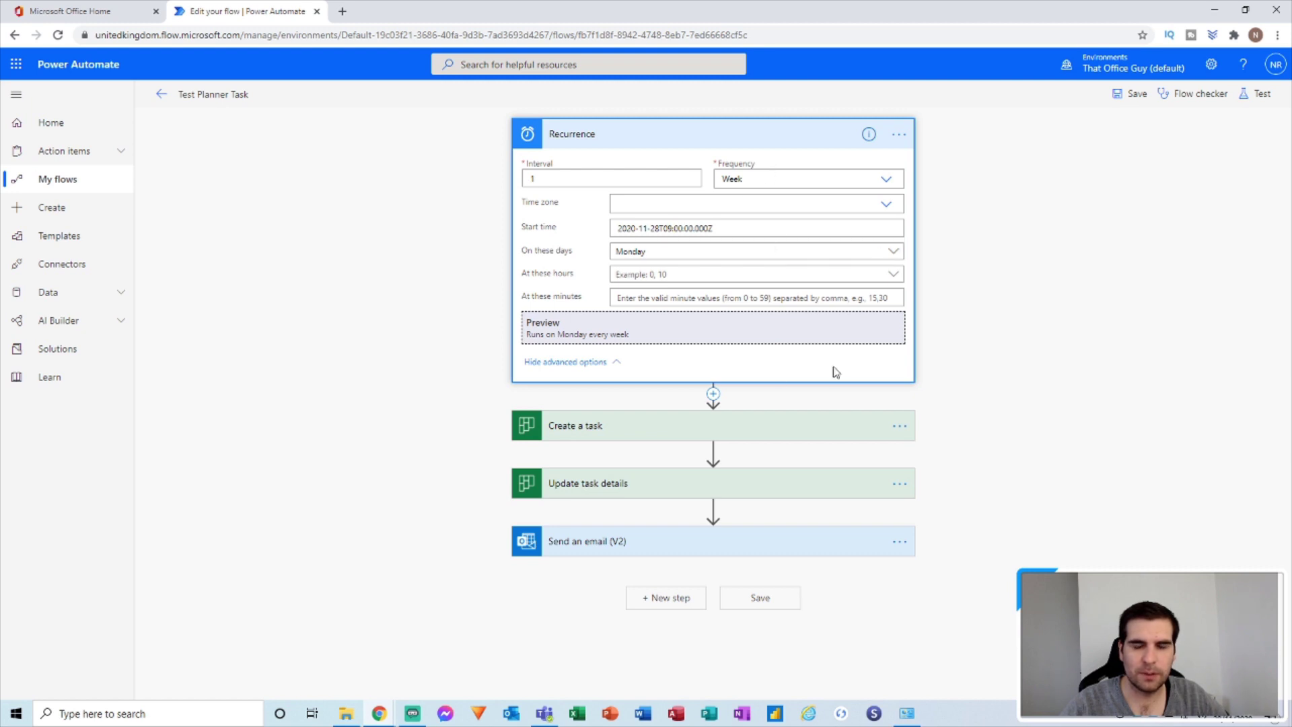
{"action": "left_click", "coordinate": [1129, 93]}
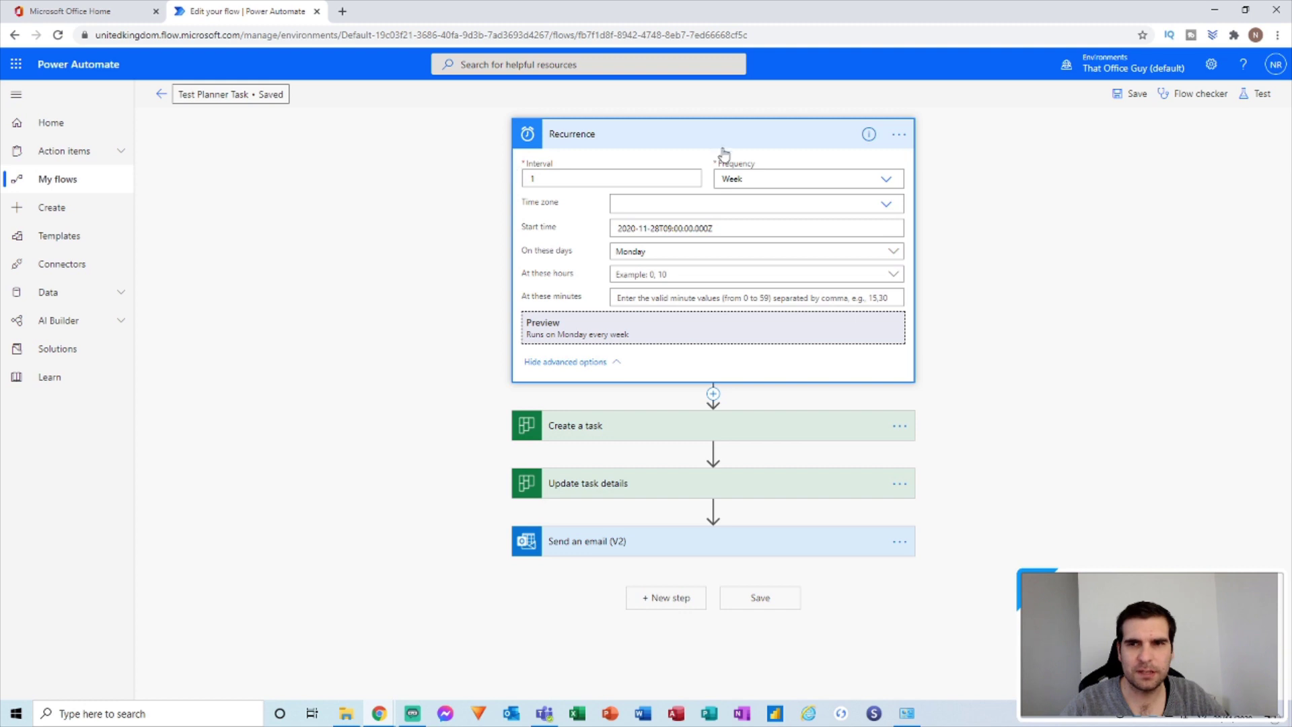
Turn off the Test Planner Task flow from its details page, then bring Teams forward.
{"action": "left_click", "coordinate": [161, 97]}
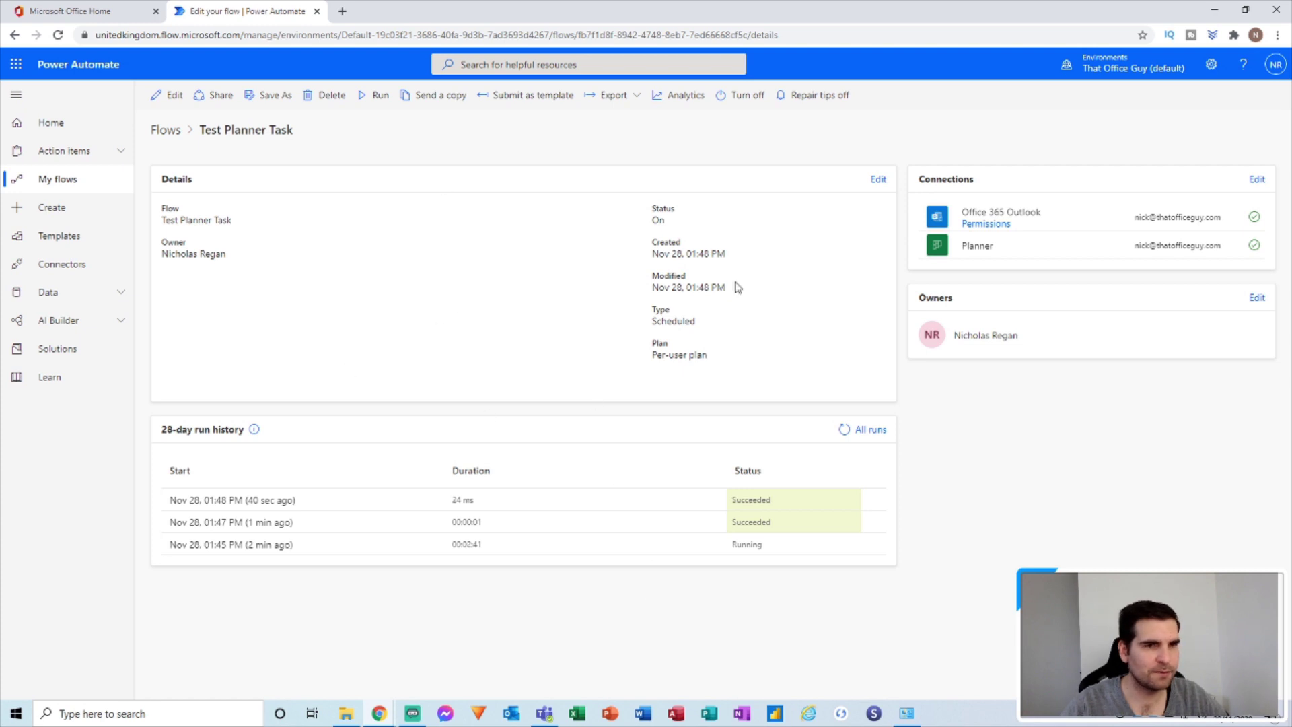
{"action": "left_click", "coordinate": [750, 103]}
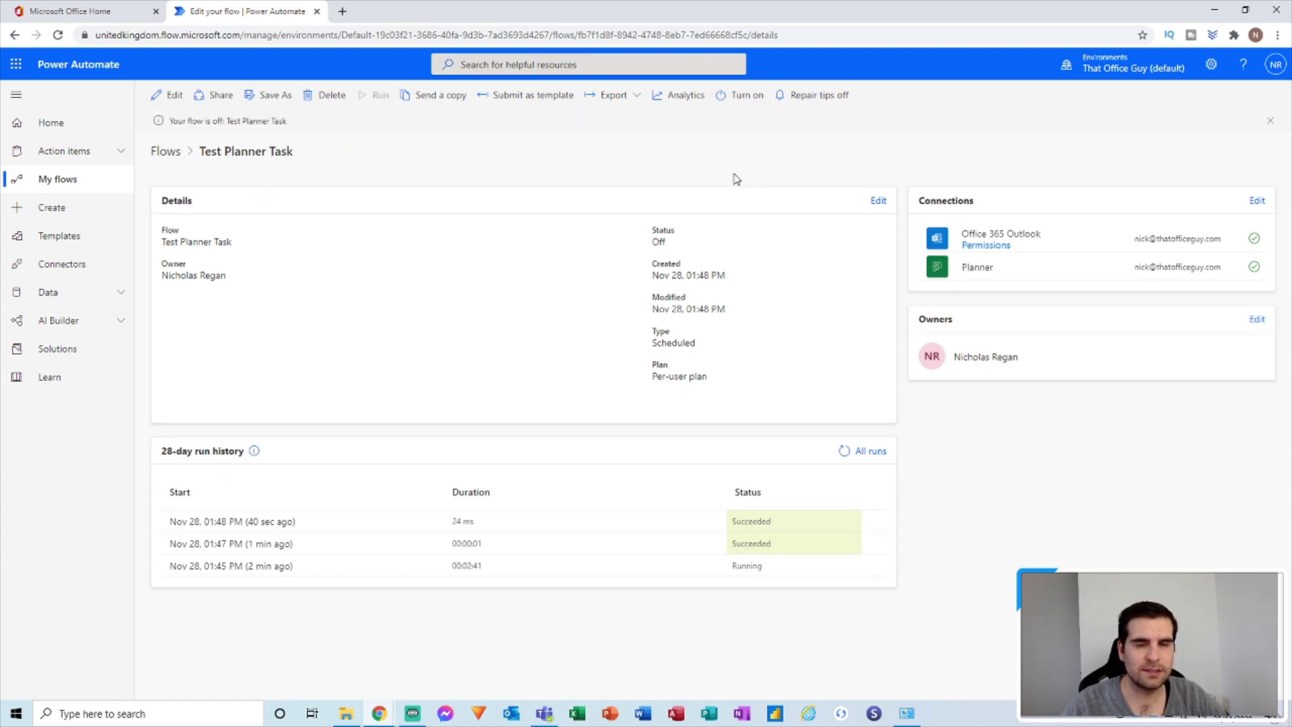
{"action": "left_click", "coordinate": [544, 713]}
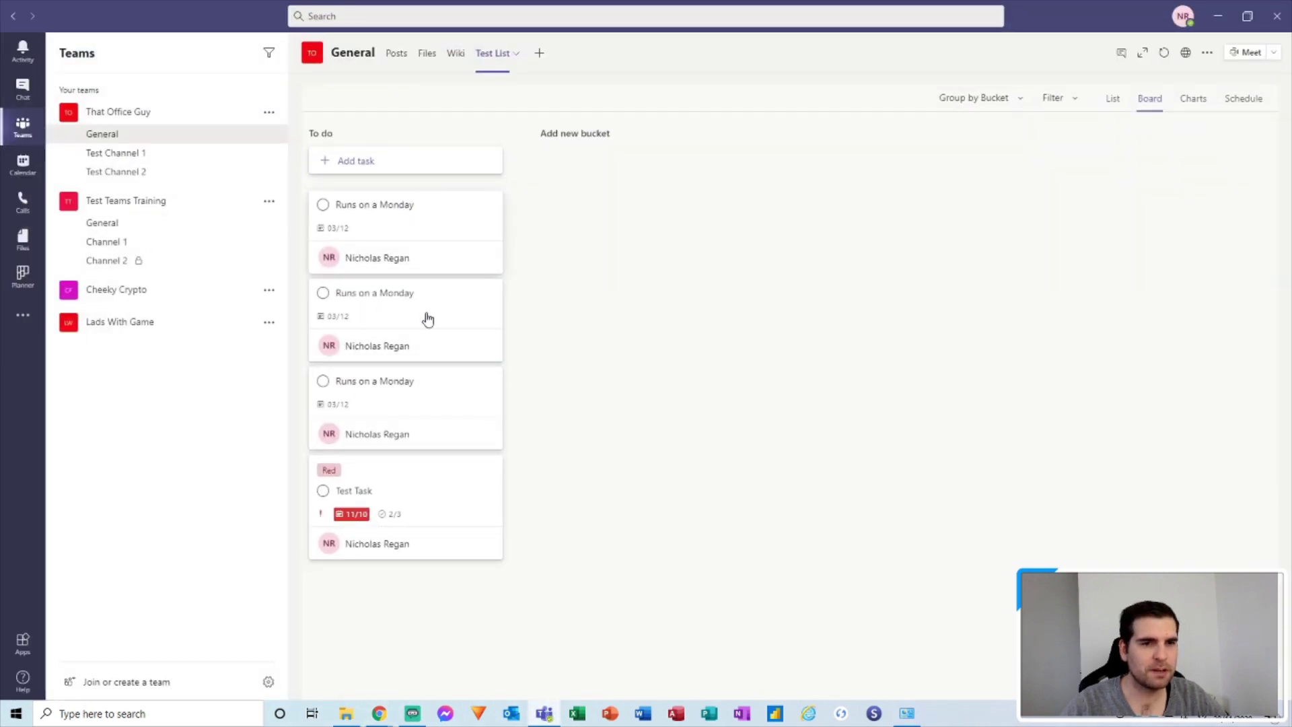
{"action": "left_click", "coordinate": [429, 401]}
{"action": "left_click", "coordinate": [587, 369]}
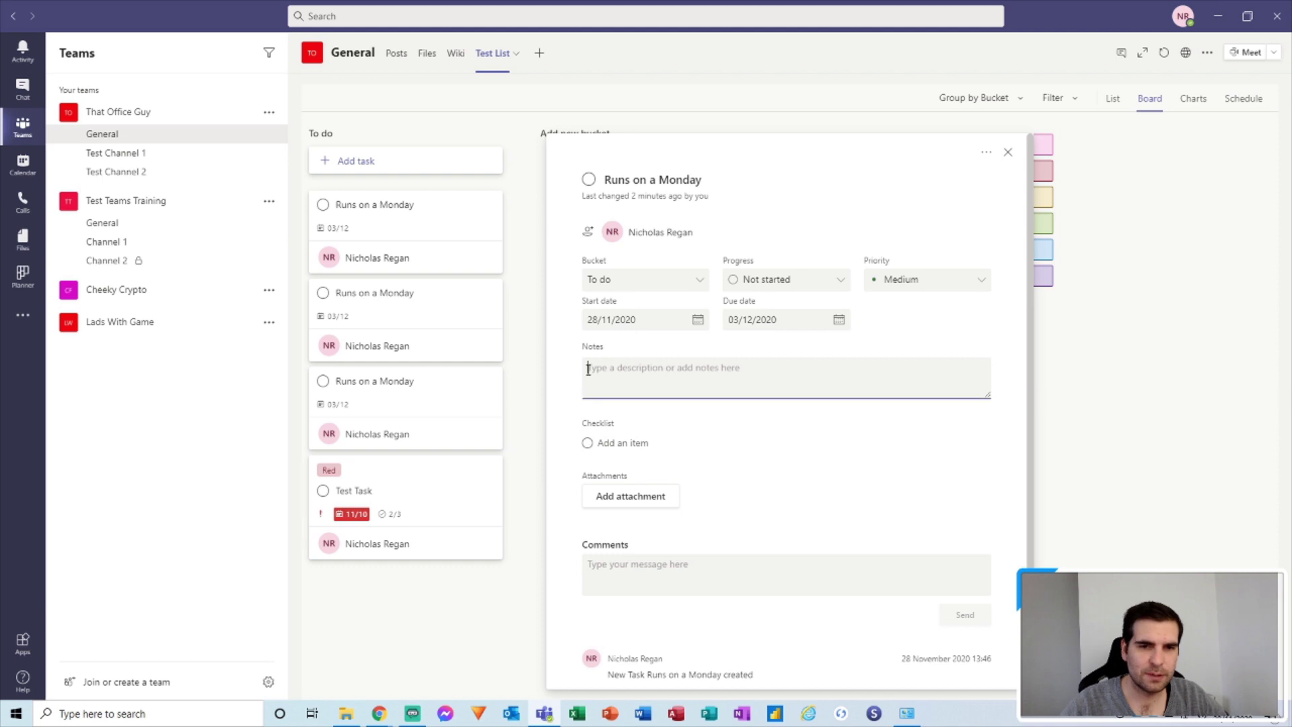
{"action": "left_click", "coordinate": [1007, 152]}
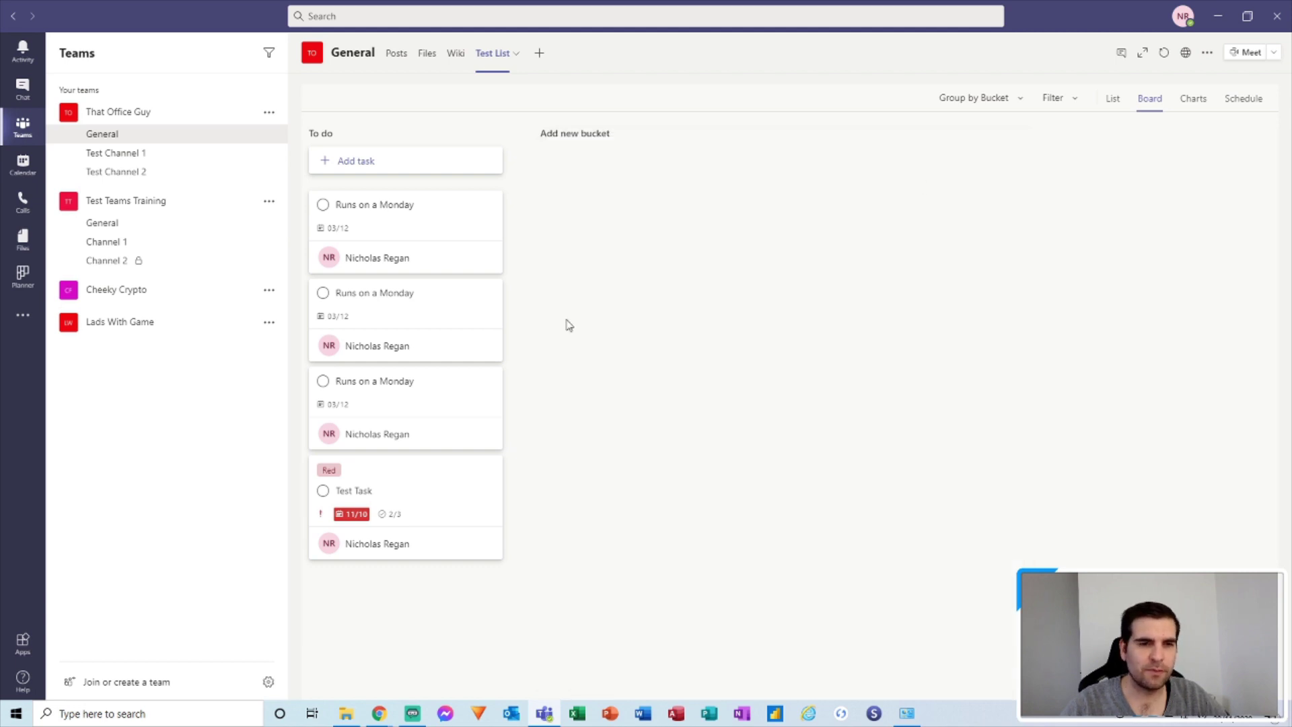
{"action": "left_click", "coordinate": [432, 313]}
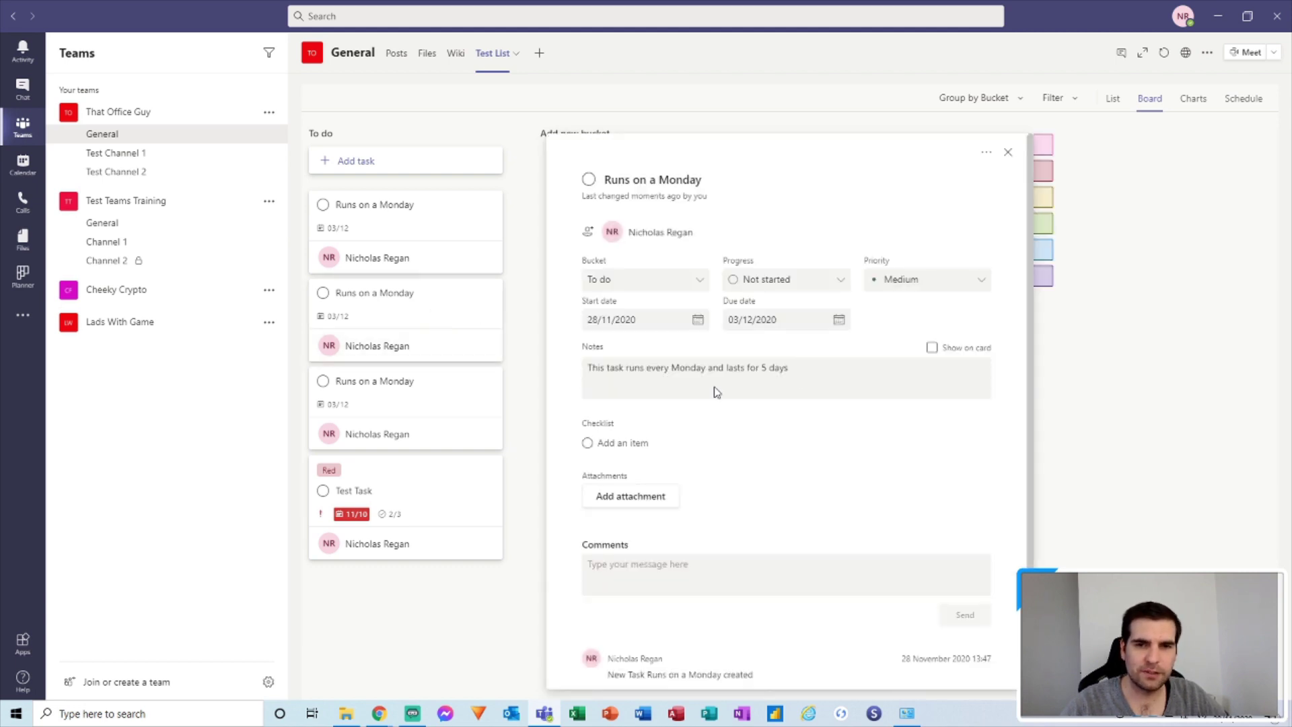
{"action": "left_click", "coordinate": [1007, 152]}
{"action": "left_click", "coordinate": [434, 234]}
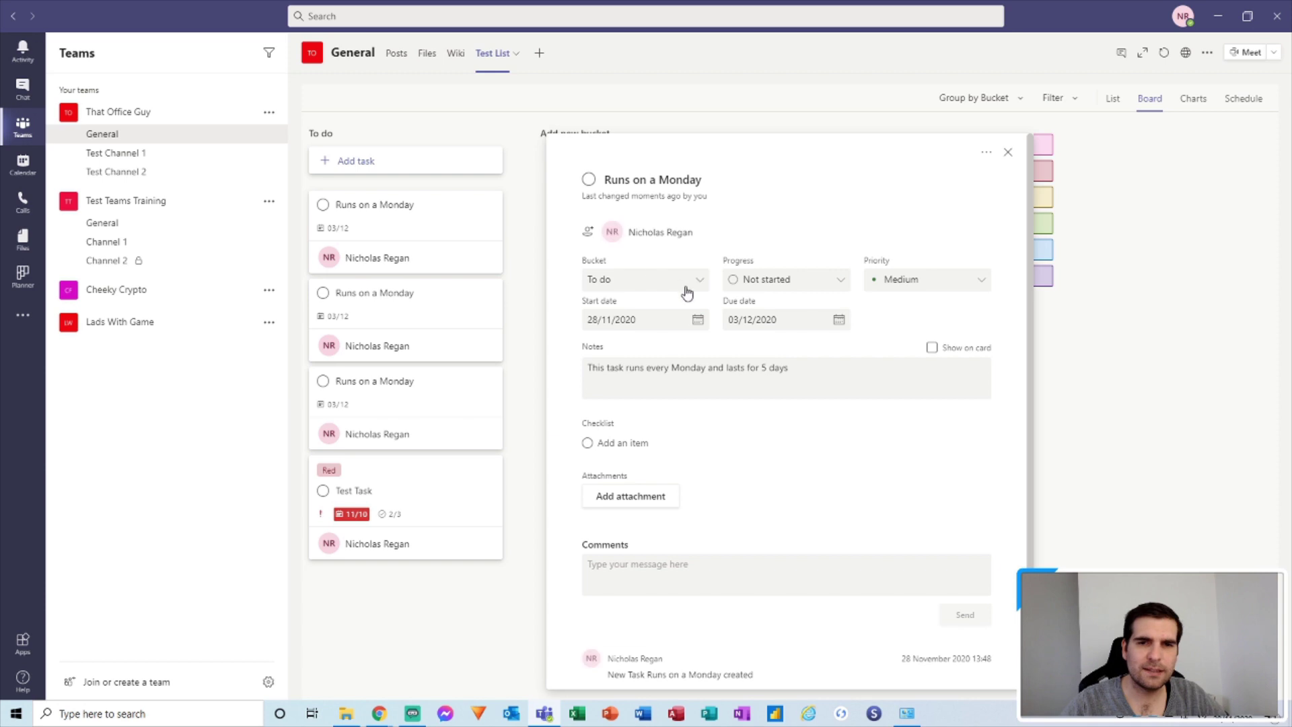
{"action": "left_click", "coordinate": [1007, 153]}
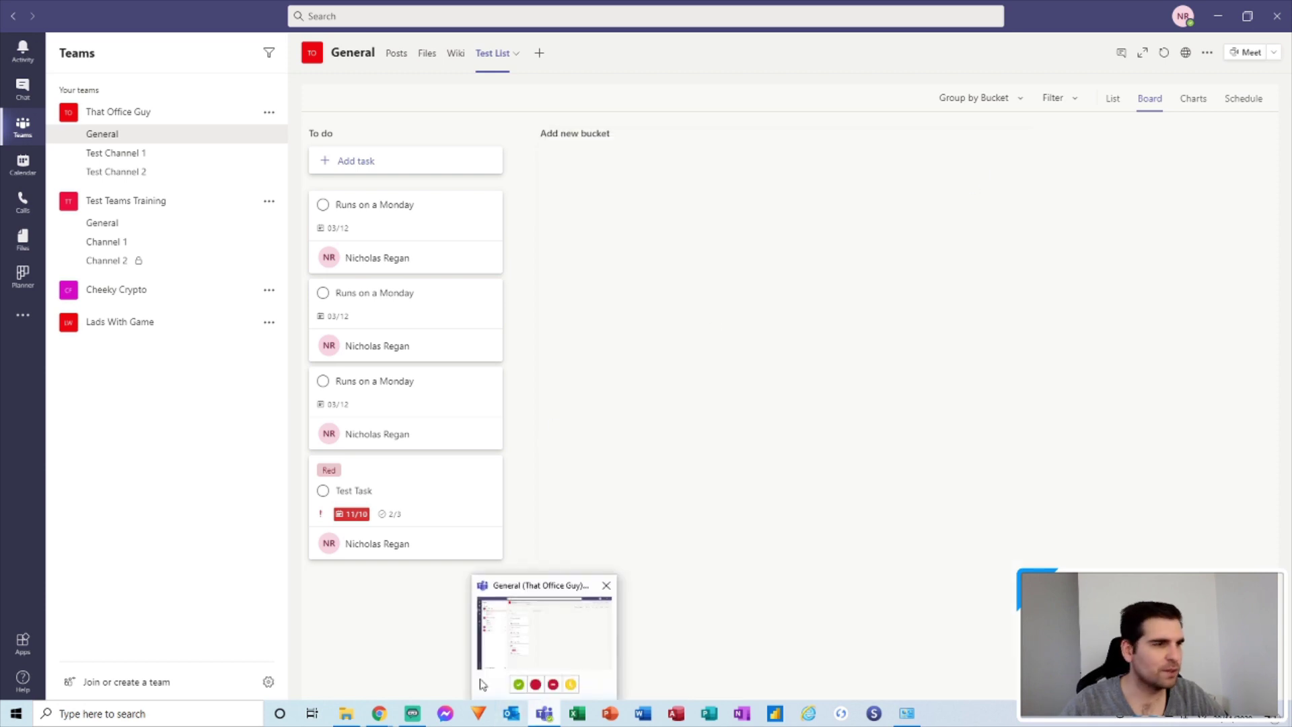